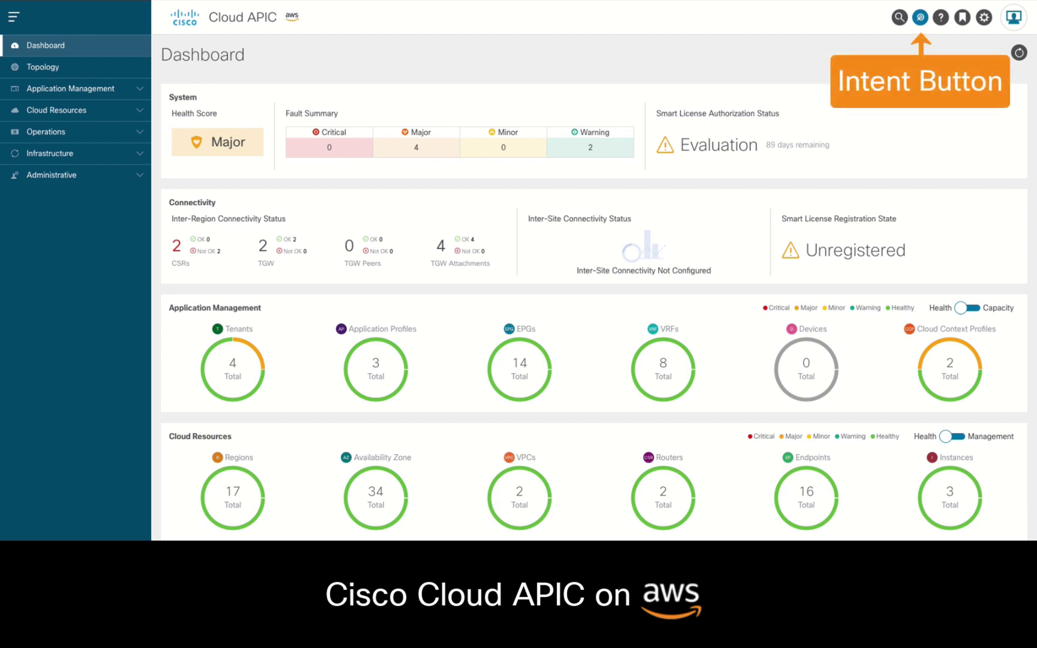
Step: Open the cAPIC Setup overview from the Intent panel's Configuration section
click(920, 17)
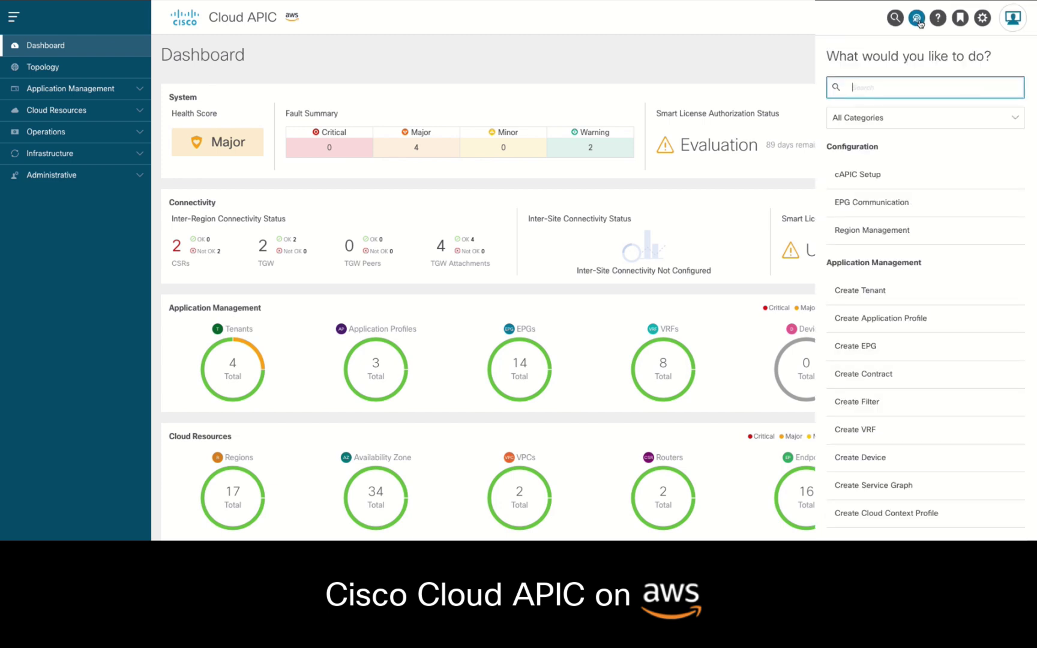
click(918, 178)
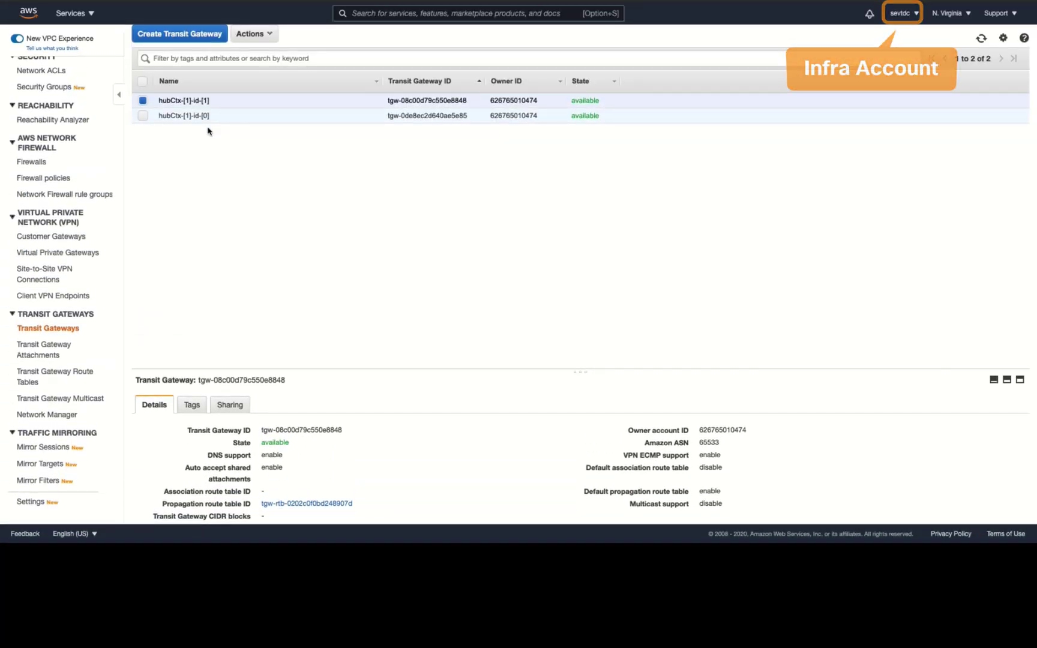
Step: Download tenant-cft.json from the capic-common data bucket in S3
click(90, 14)
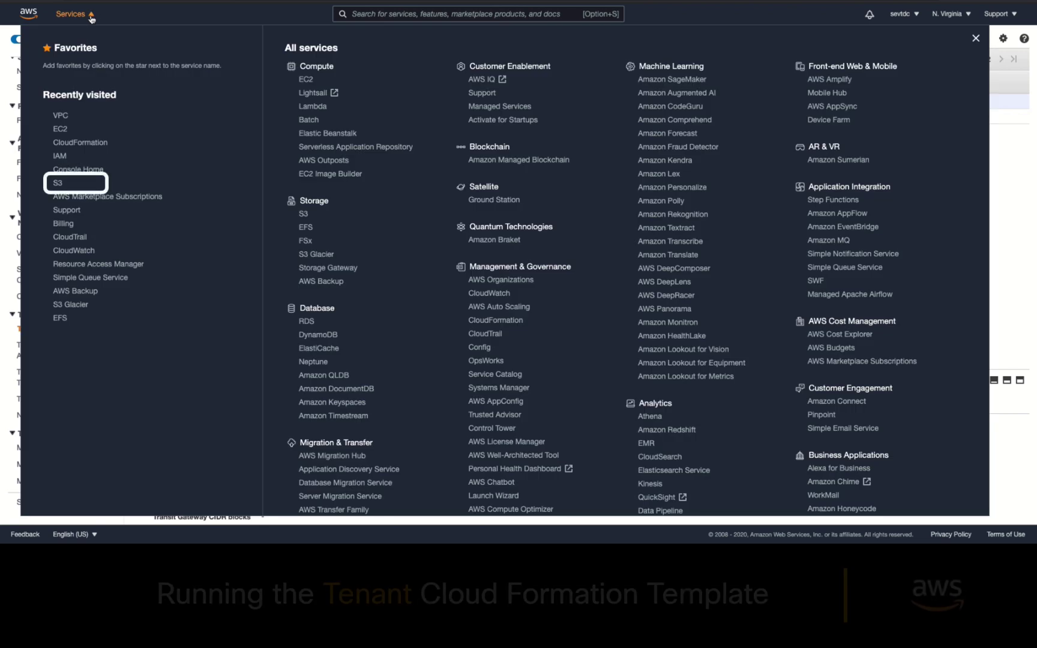
click(58, 185)
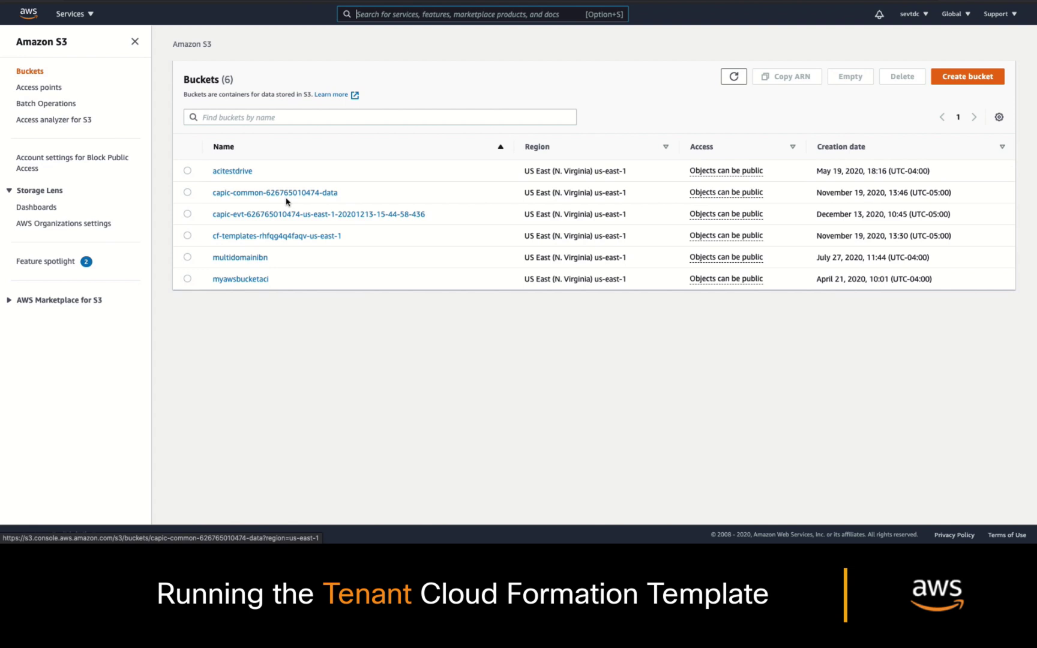
click(322, 193)
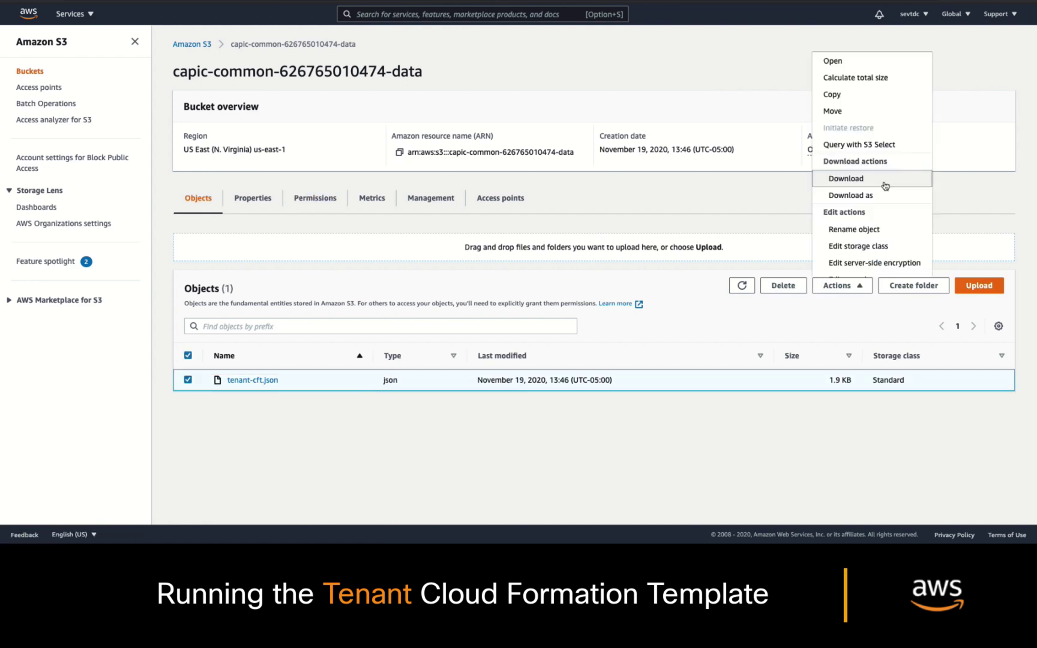
click(882, 176)
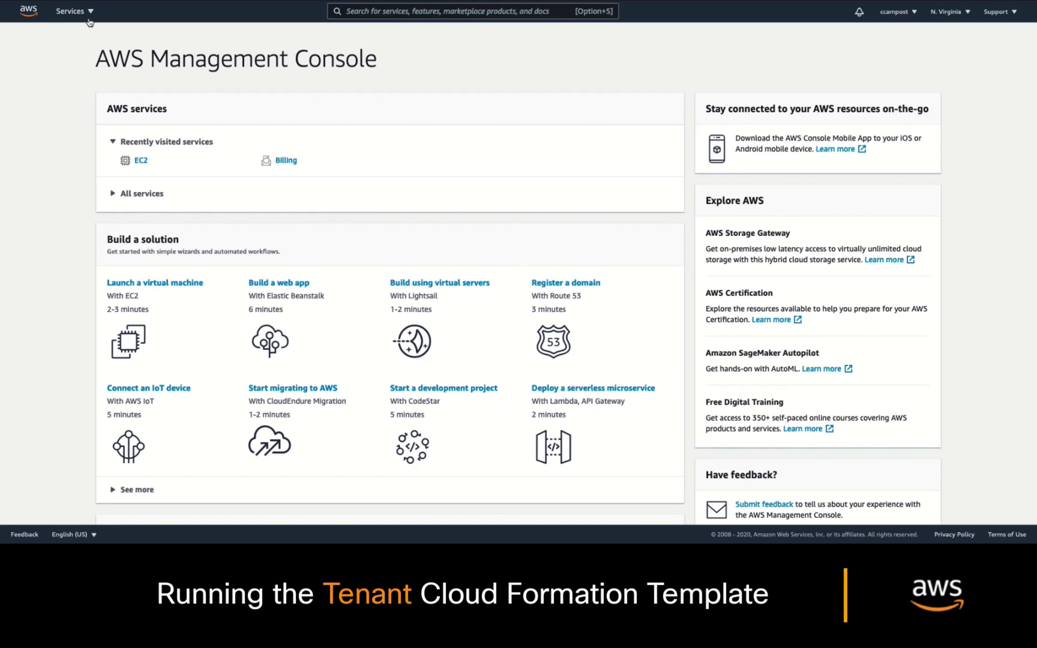
Step: Start a new CloudFormation stack from the uploaded tenant JSON template
text(Cloud Formation)
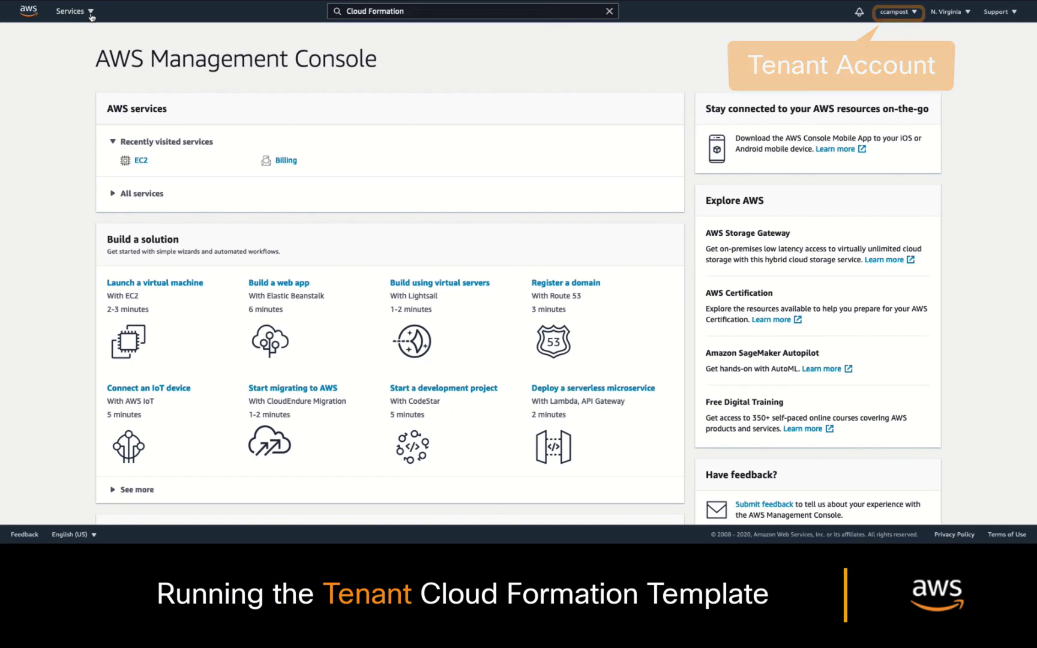
click(91, 13)
click(131, 74)
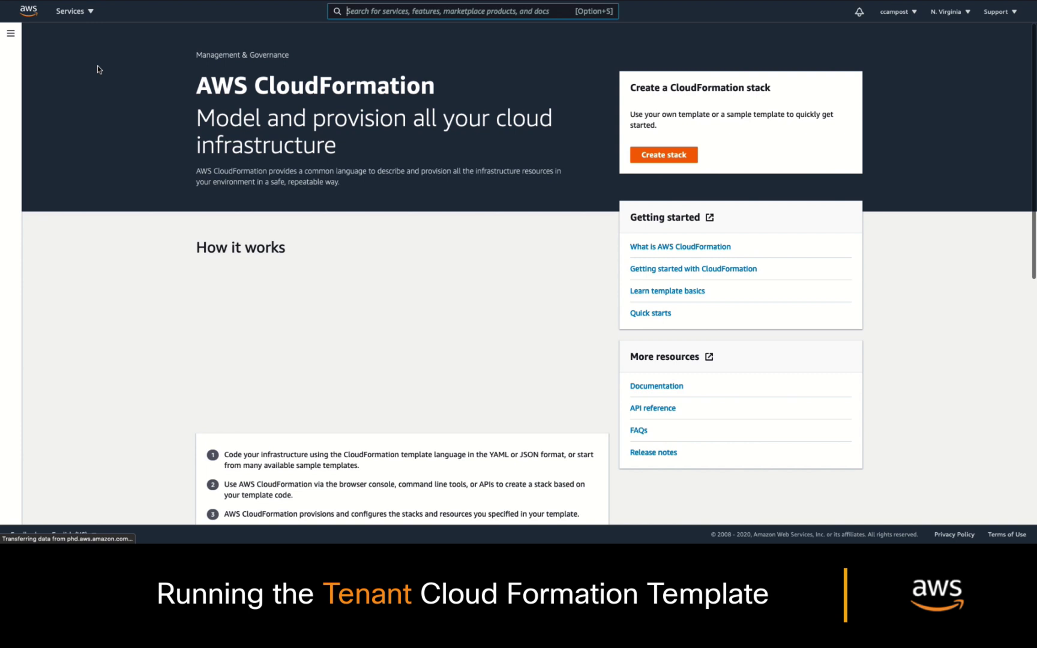
click(637, 156)
click(540, 277)
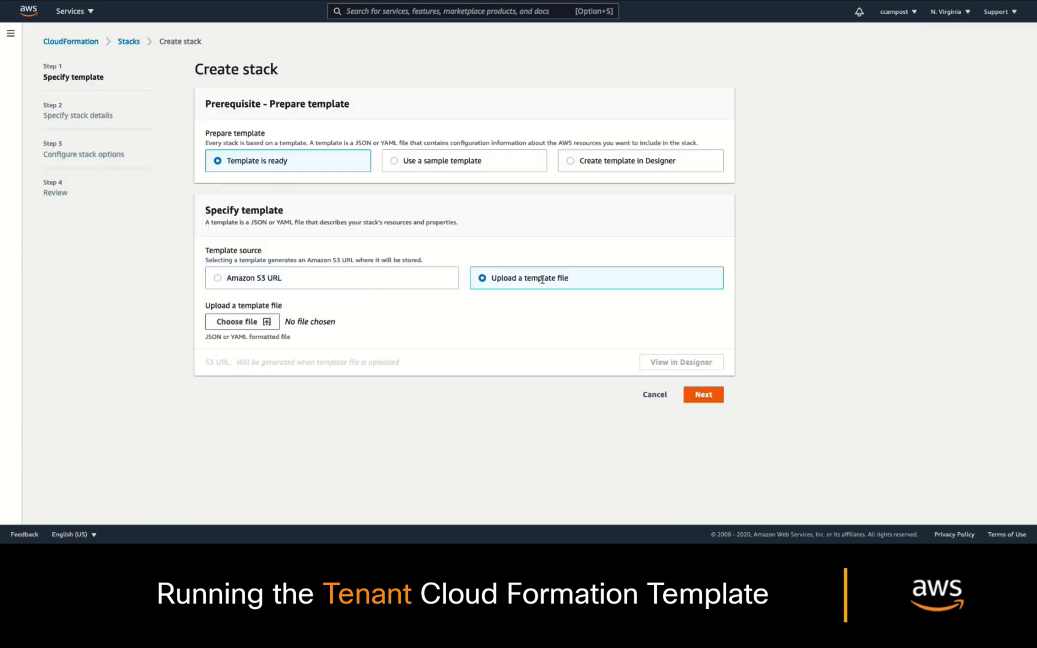
click(268, 328)
click(420, 89)
click(706, 277)
click(708, 401)
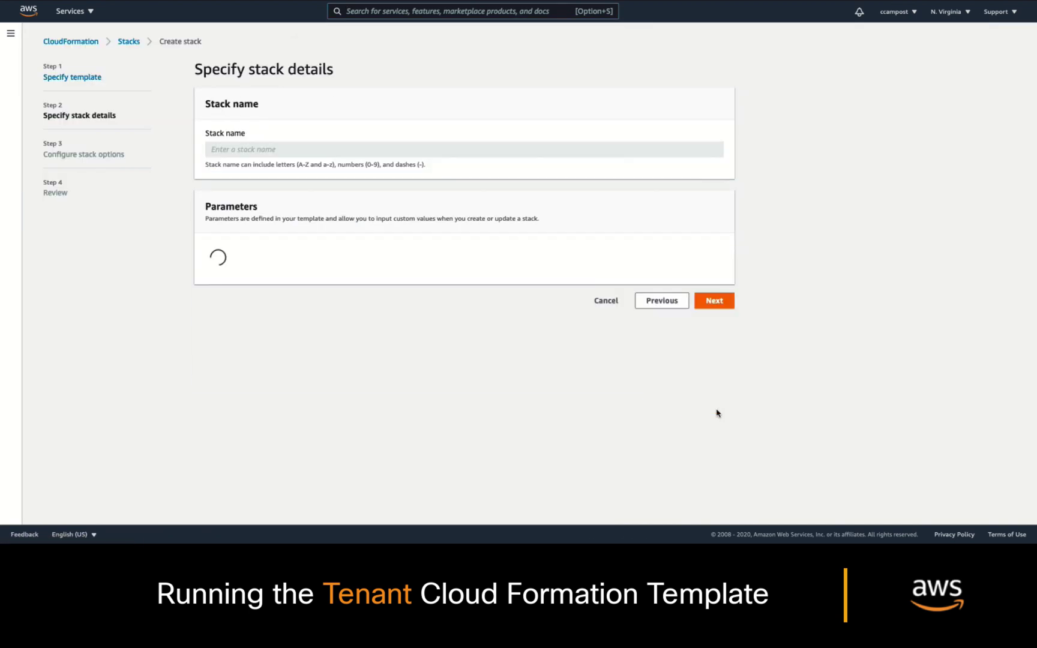
Step: Name the stack CloudACITenant, acknowledge IAM resource creation, launch it and refresh its events
text(CloudACITenant)
click(729, 313)
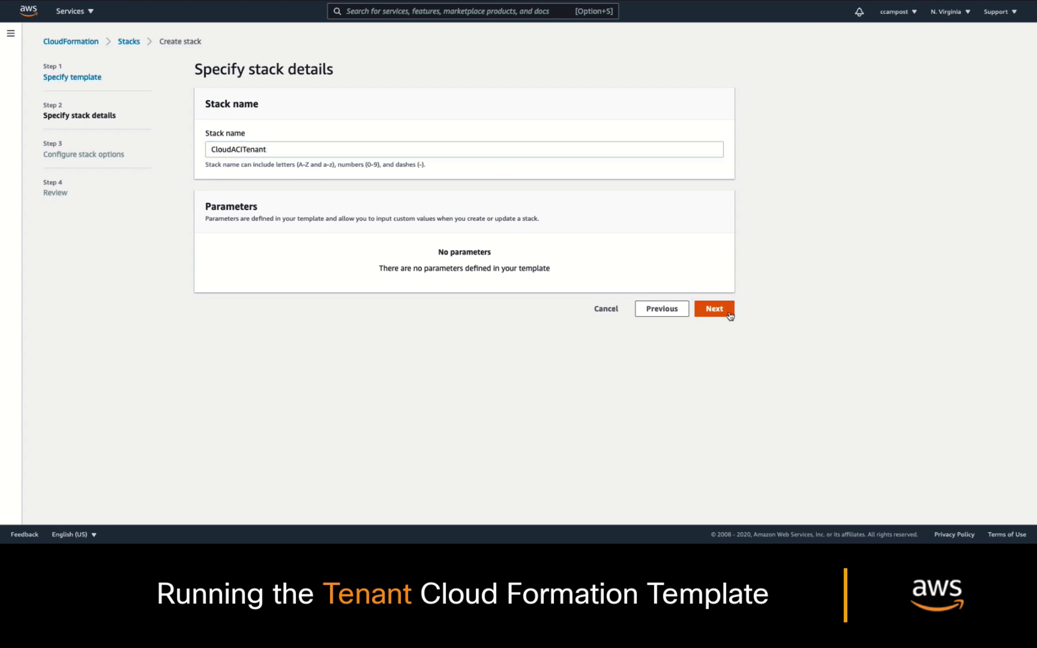
scroll(729, 360, down, 2)
click(730, 509)
click(223, 474)
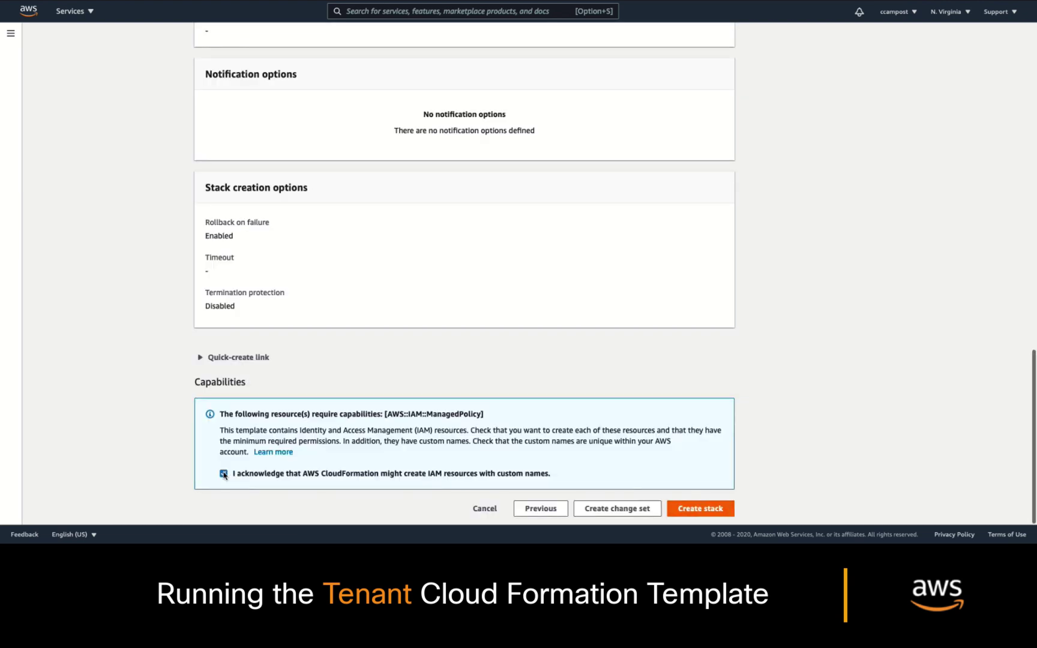
click(700, 508)
click(1004, 144)
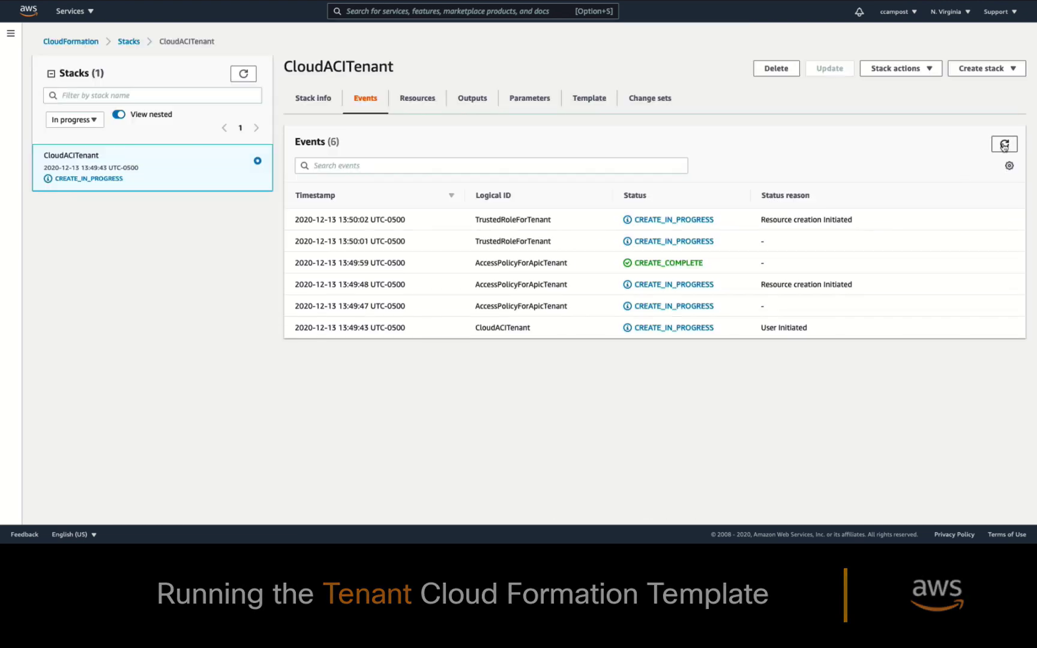
click(1003, 145)
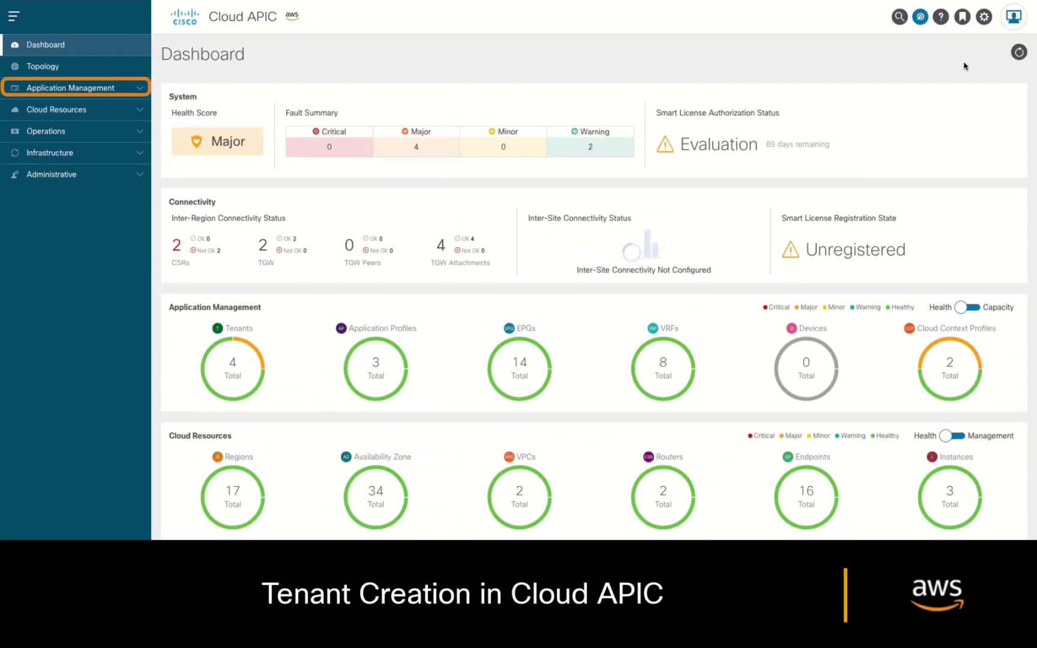
Step: Start a new tenant named MyTenant, then open the AWS account menu to find the account ID
click(97, 111)
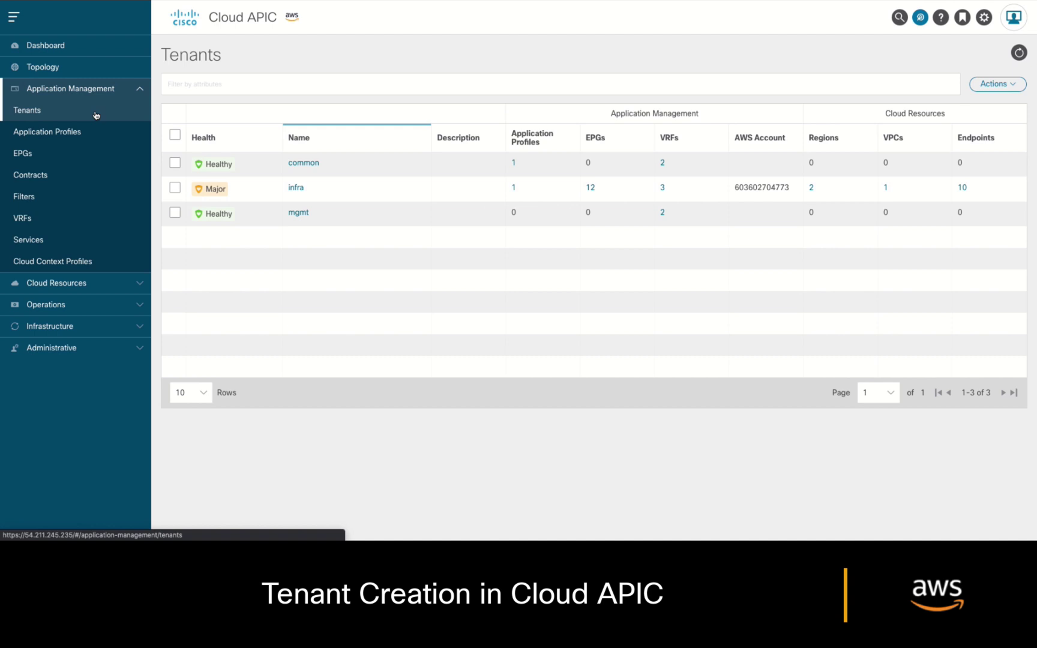
click(994, 86)
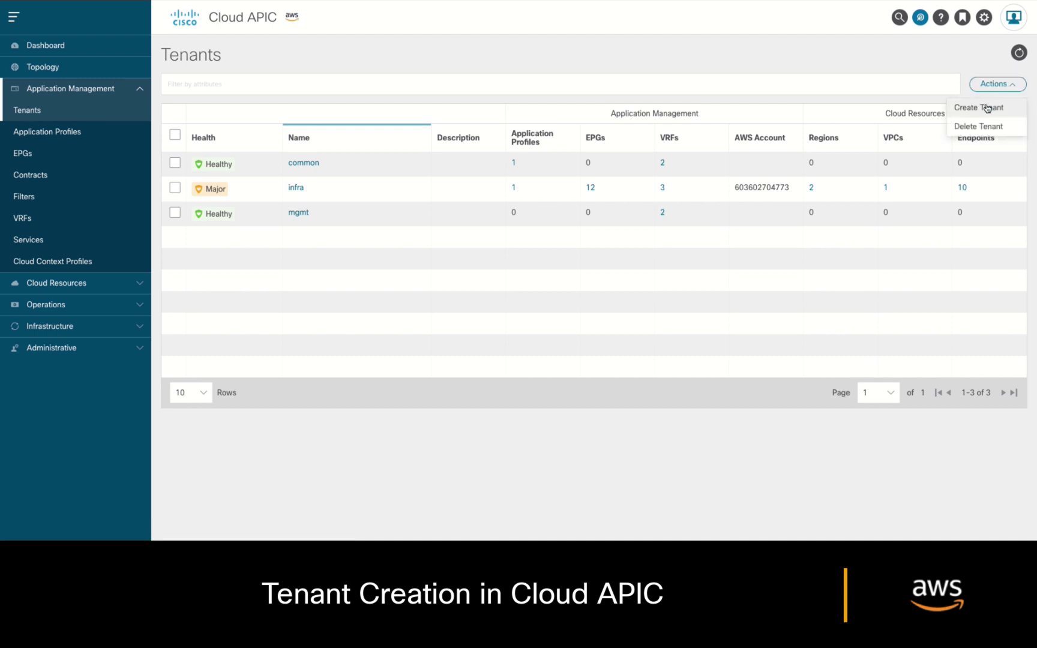
click(987, 108)
click(387, 302)
click(386, 302)
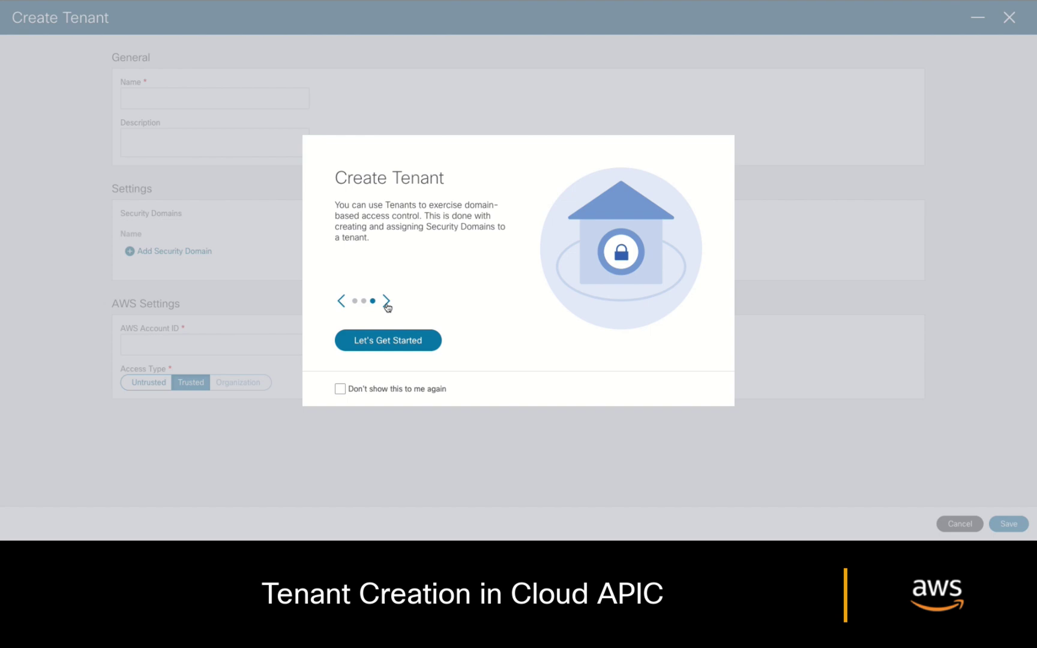
click(427, 346)
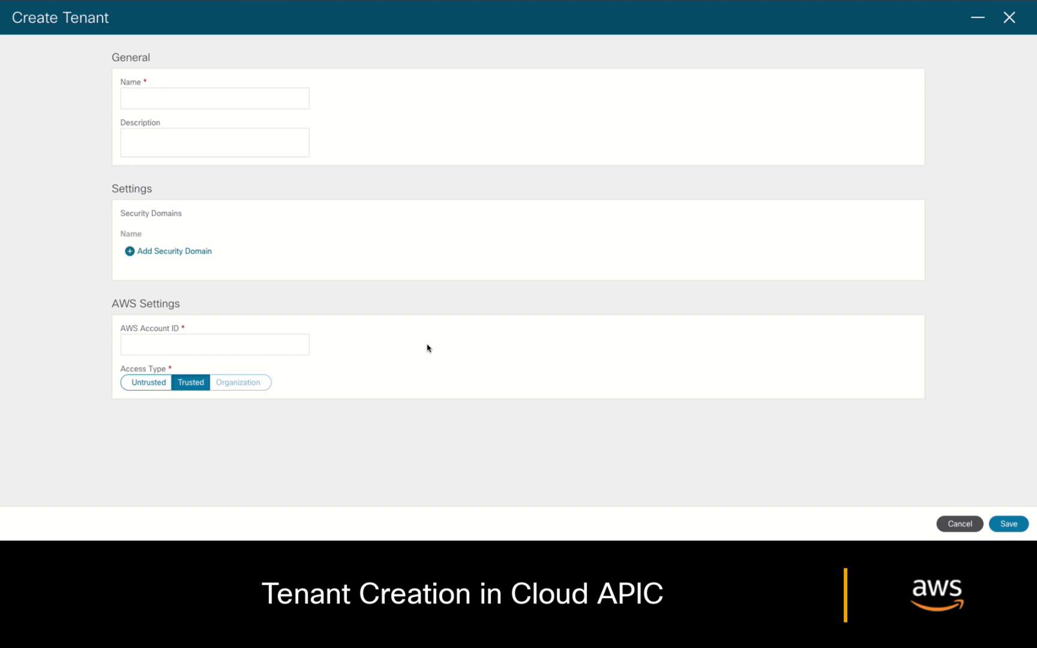
text(MyTenant)
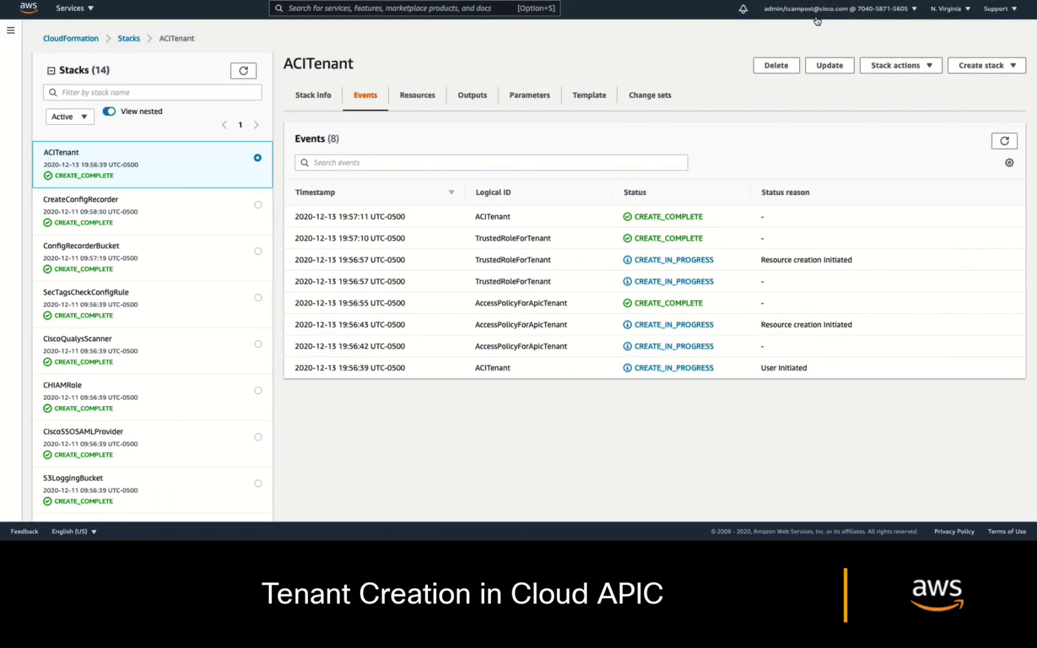
click(816, 18)
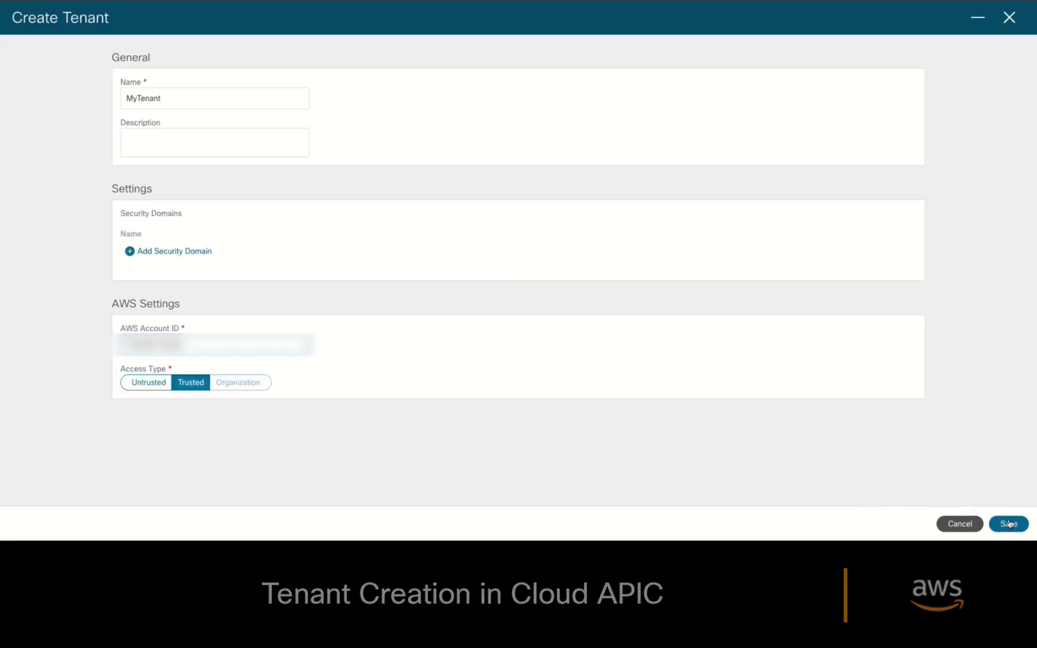
Step: Save tenant MyTenant and create its VRF named MyVRF
click(1008, 524)
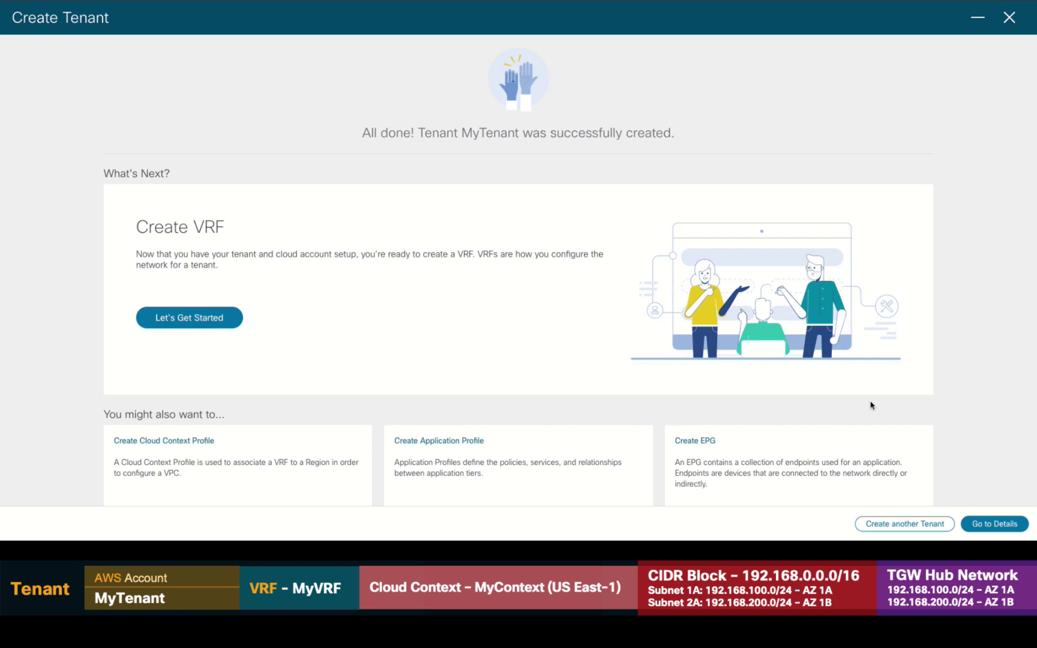
click(227, 329)
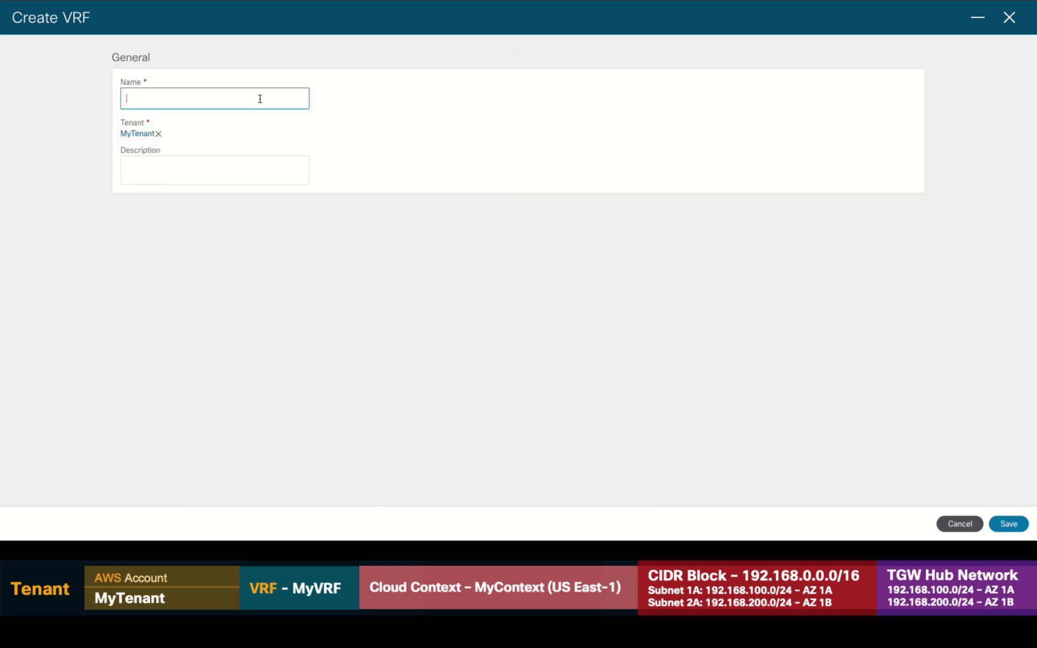
text(MyVRF)
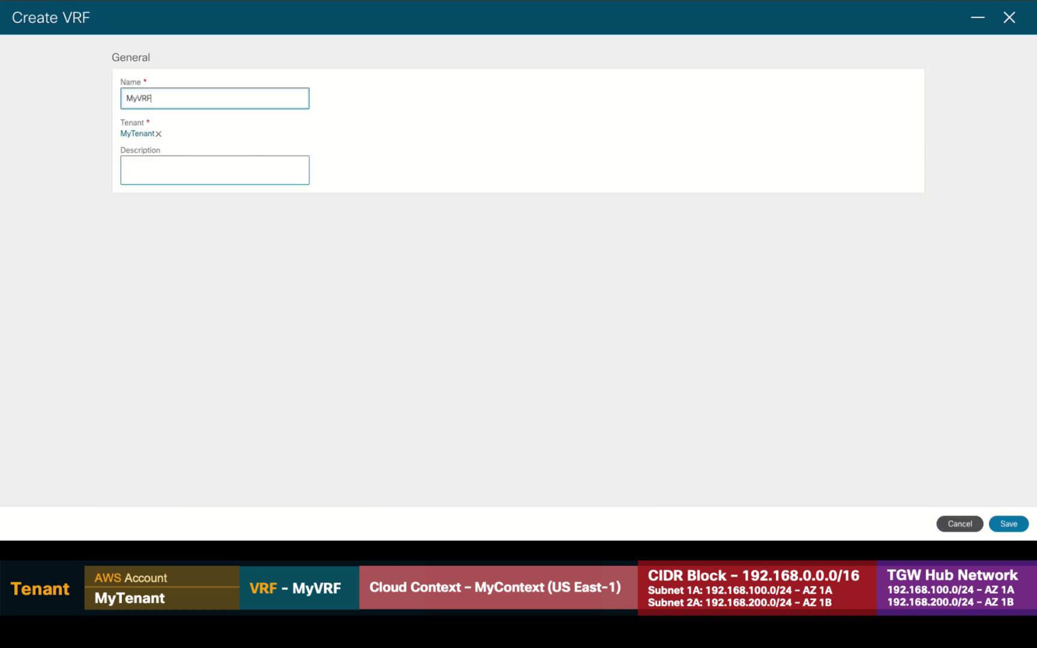
key(Return)
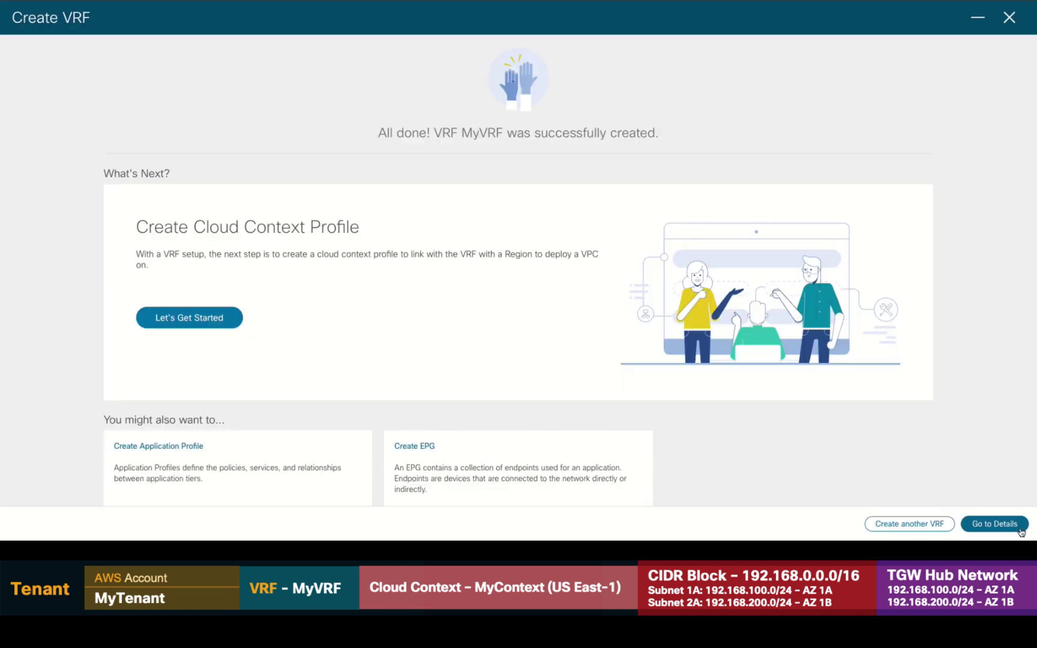
Step: Name the cloud context profile MyContext in region us-east-1
click(227, 330)
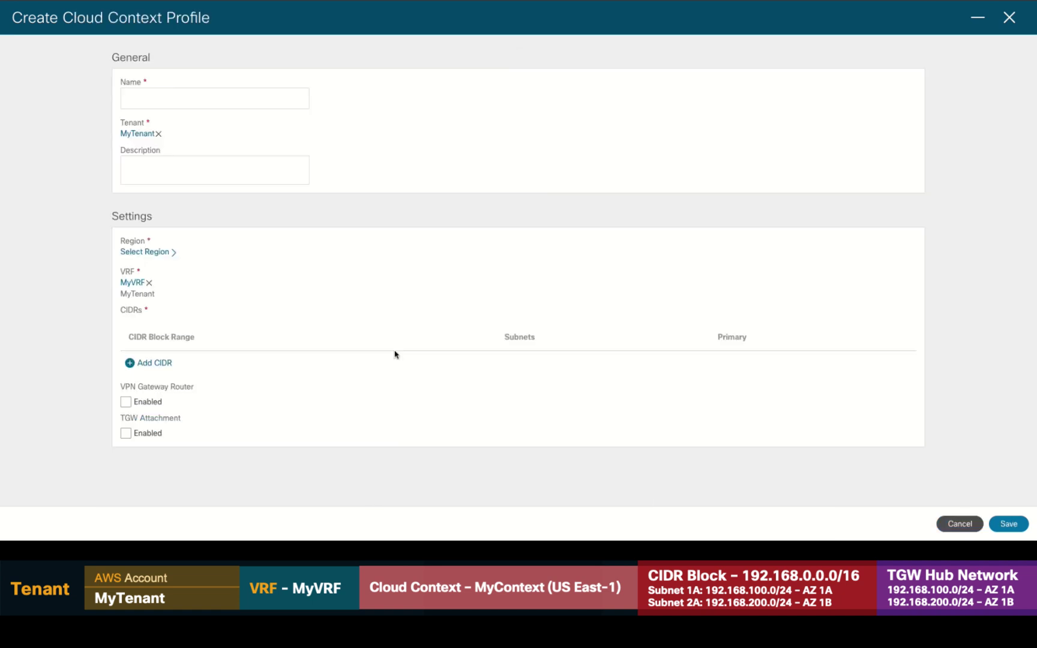
text(MyContext)
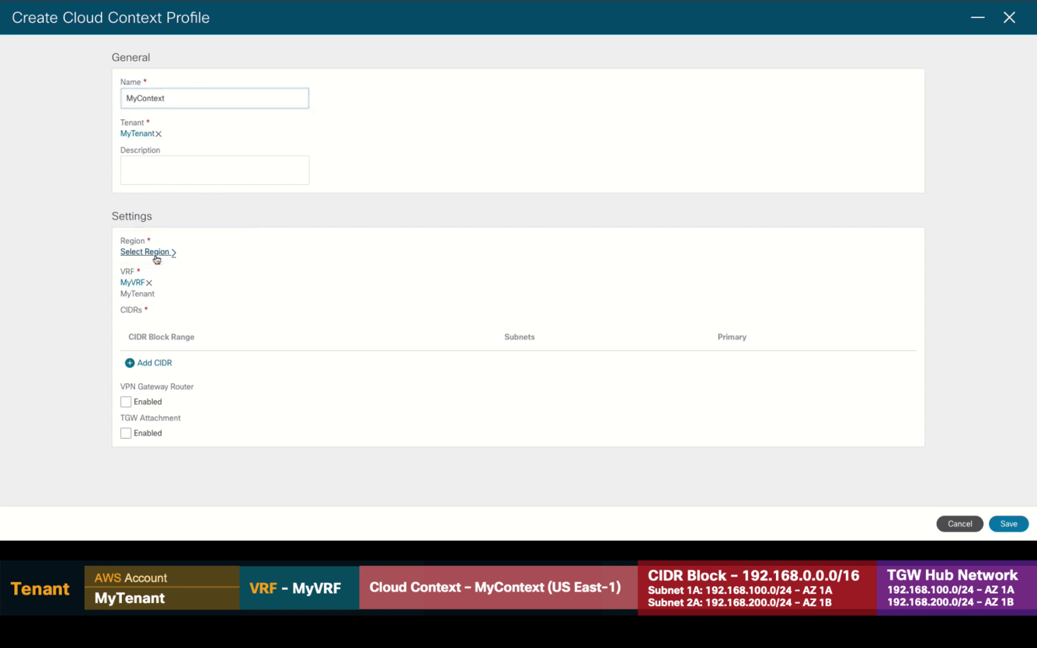
click(156, 255)
click(339, 198)
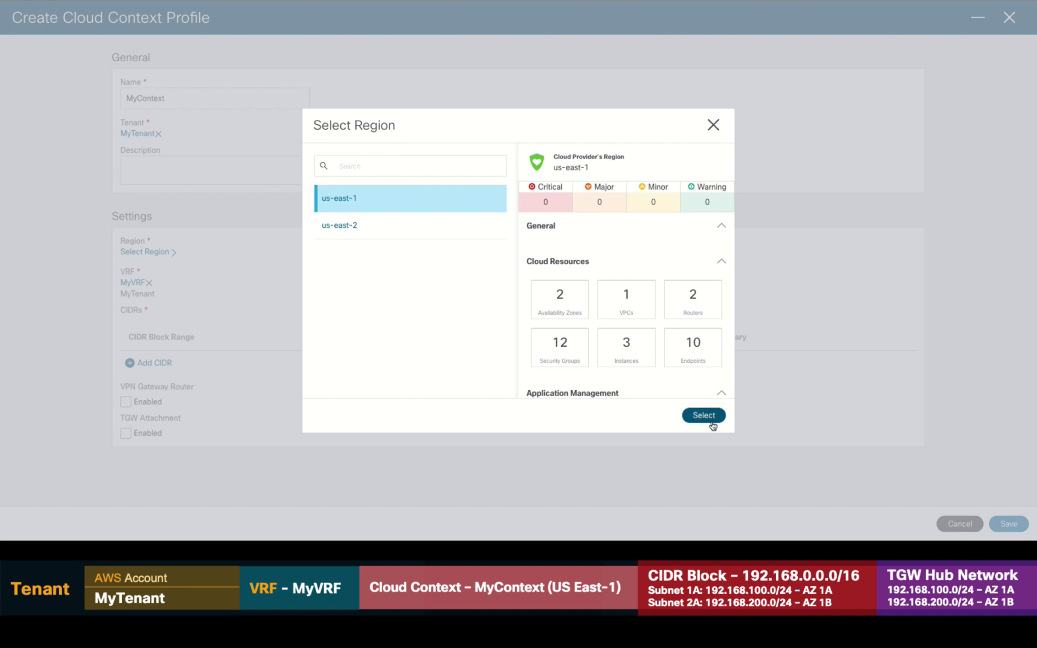
click(713, 424)
Step: Add CIDR block 192.168.0.0/16 with Subnet1A 192.168.100.0/24 in us-east-1a
click(160, 363)
click(373, 226)
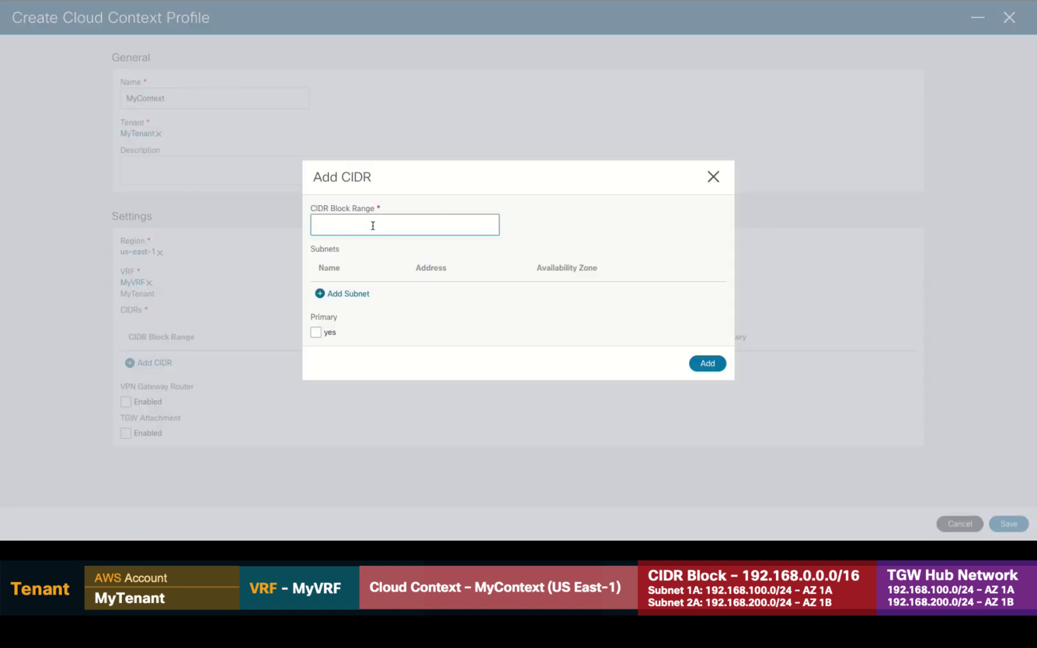
text(192.16)
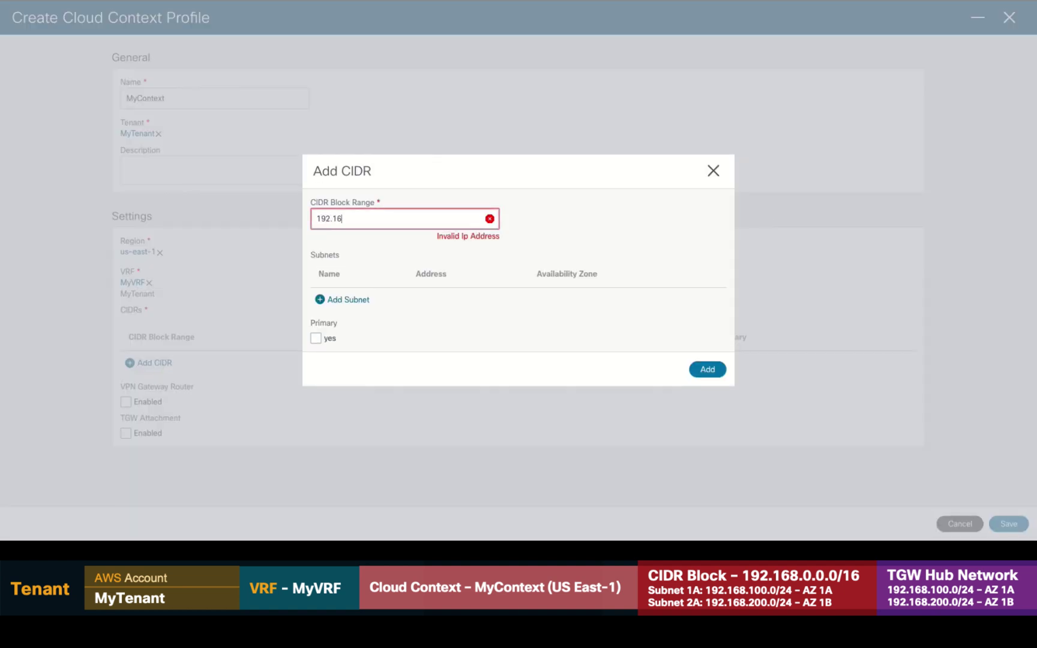
text(8.0.0)
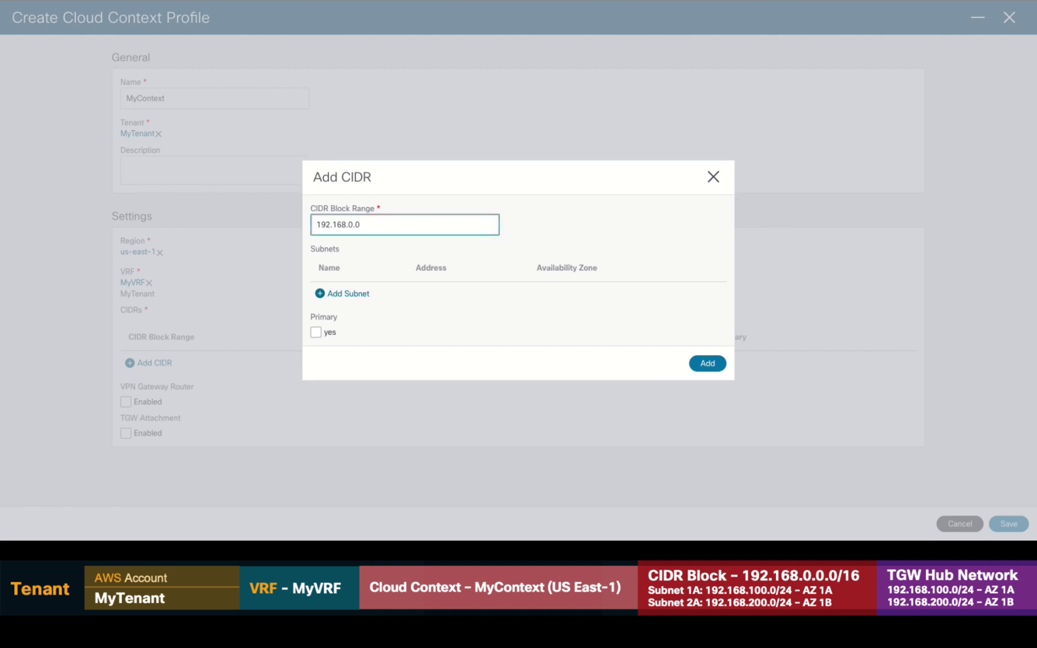
text(/16)
click(349, 293)
text(Subnet1A)
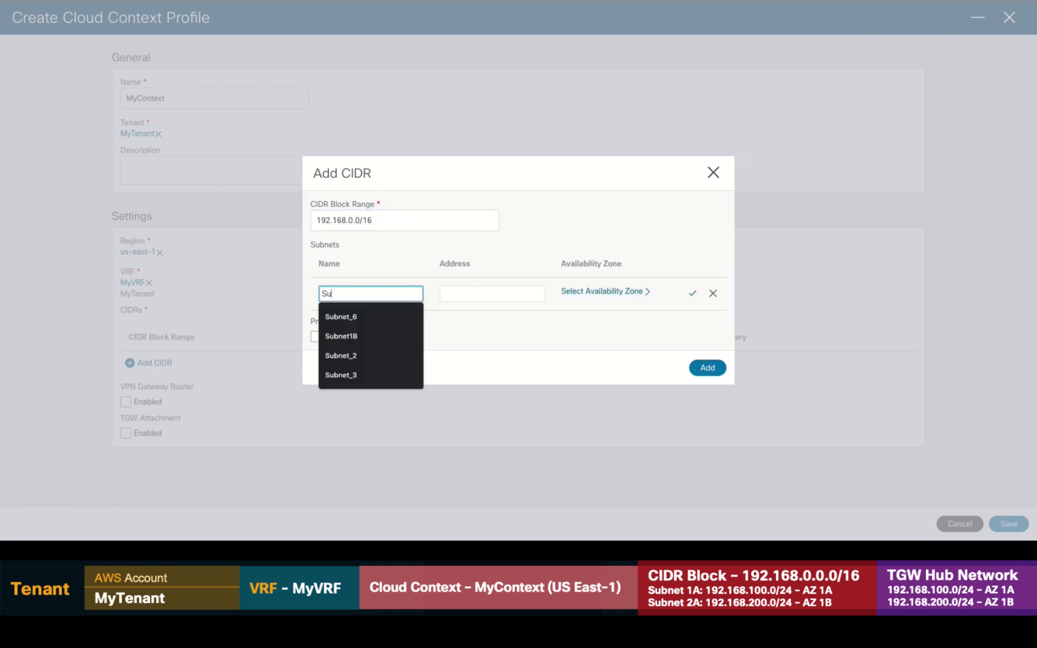
key(Tab)
text(192.168.100.0/24)
click(627, 294)
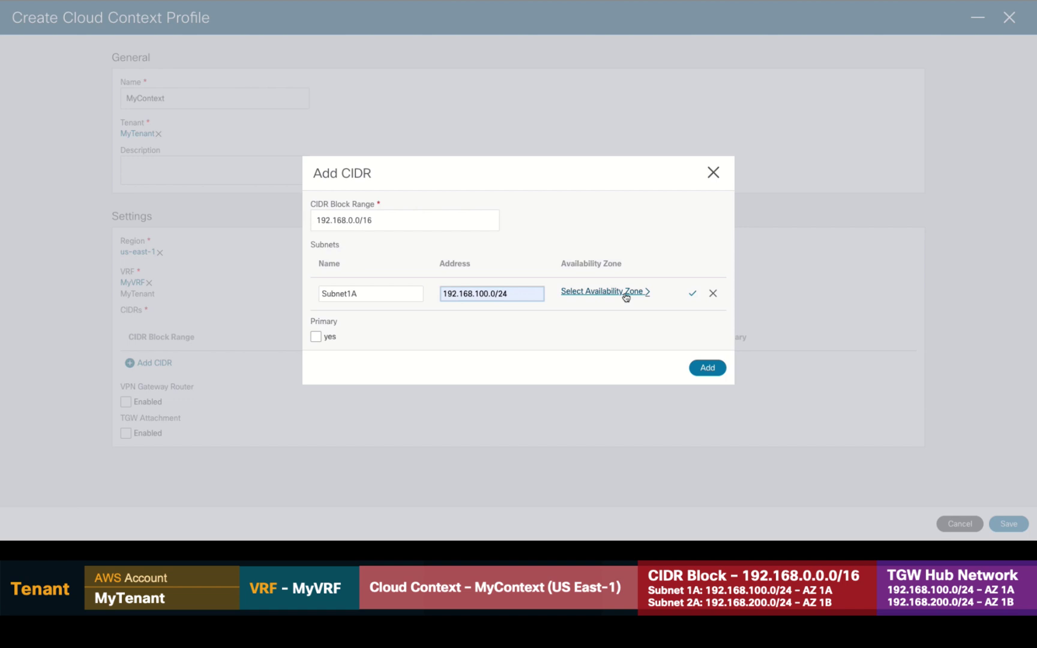
click(342, 201)
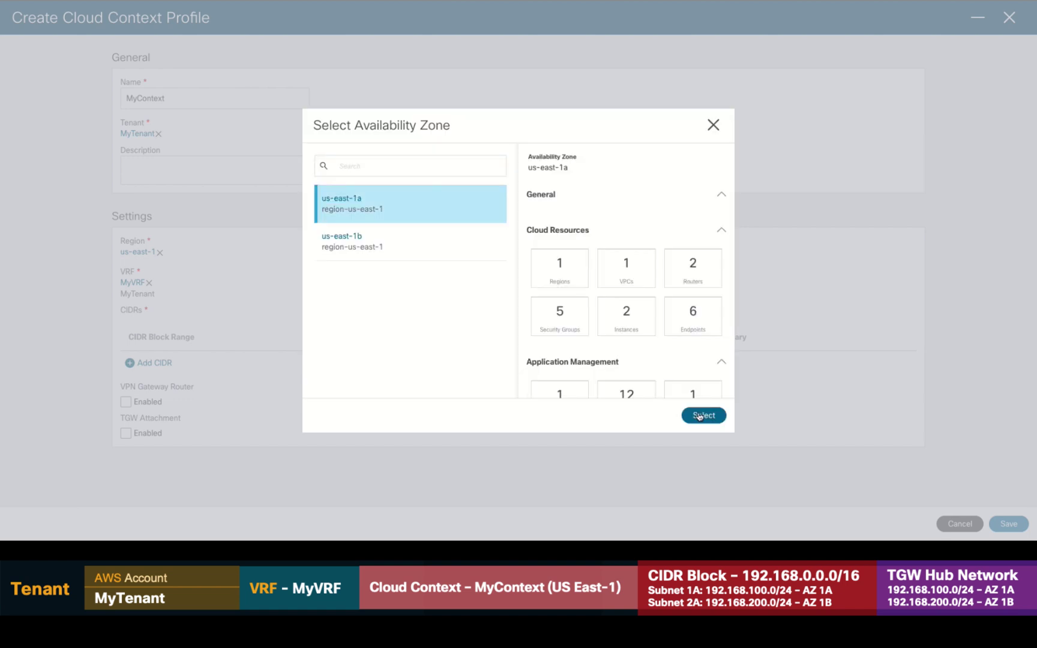
click(703, 415)
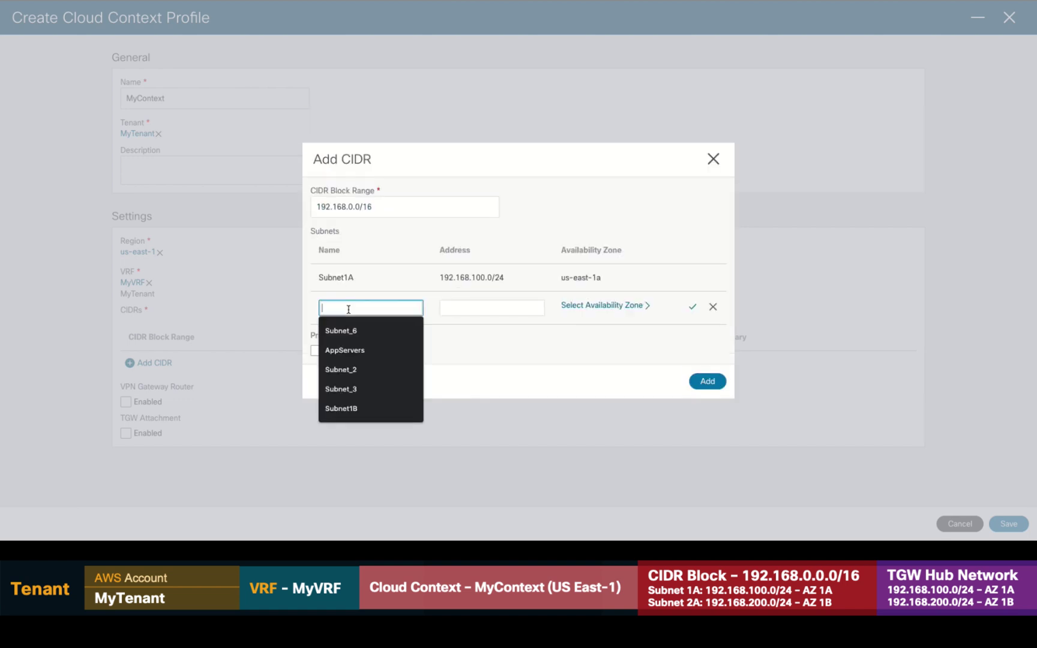
Step: Add Subnet1B 192.168.200.0/24 in us-east-1b and add the CIDR block as primary
text(Subnet1B)
key(Tab)
text(192.168.200.0/24)
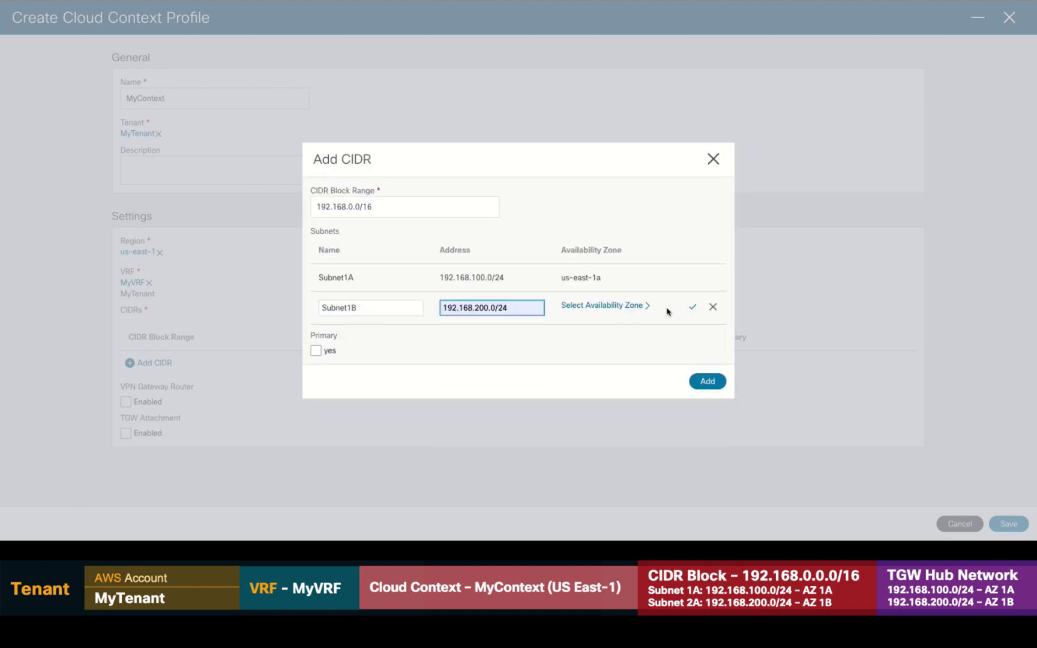
click(635, 308)
click(361, 240)
click(703, 415)
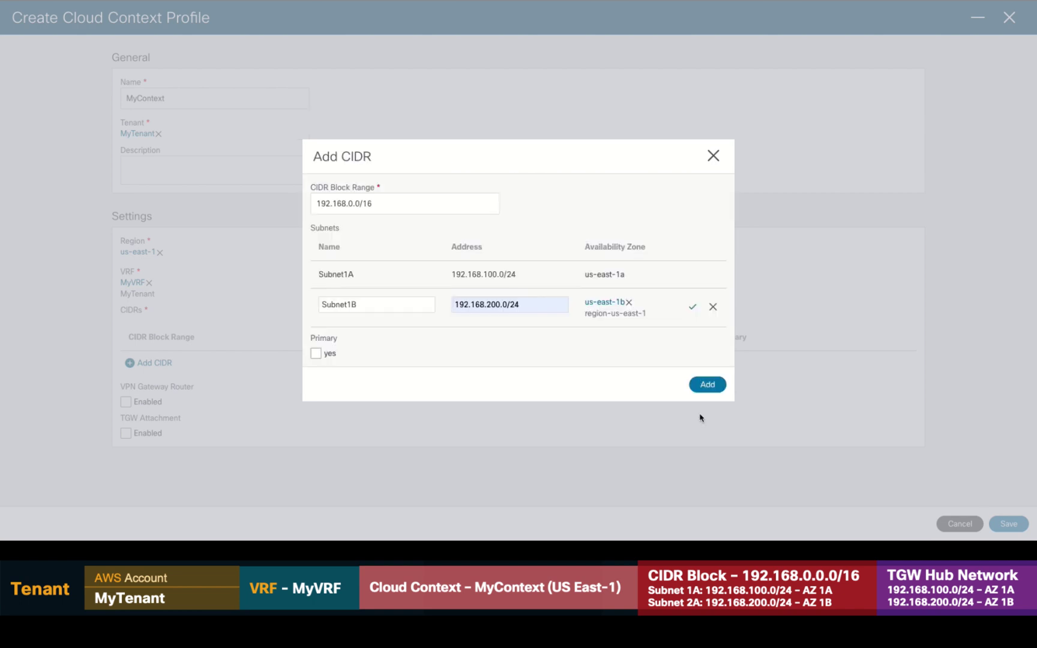
click(691, 307)
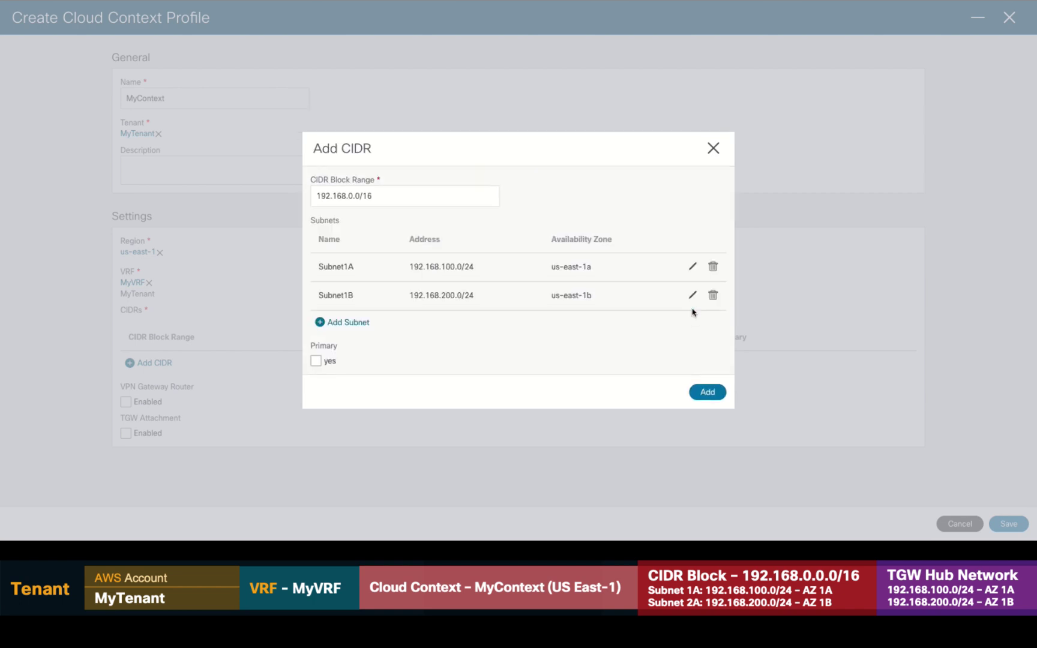
click(317, 361)
click(708, 393)
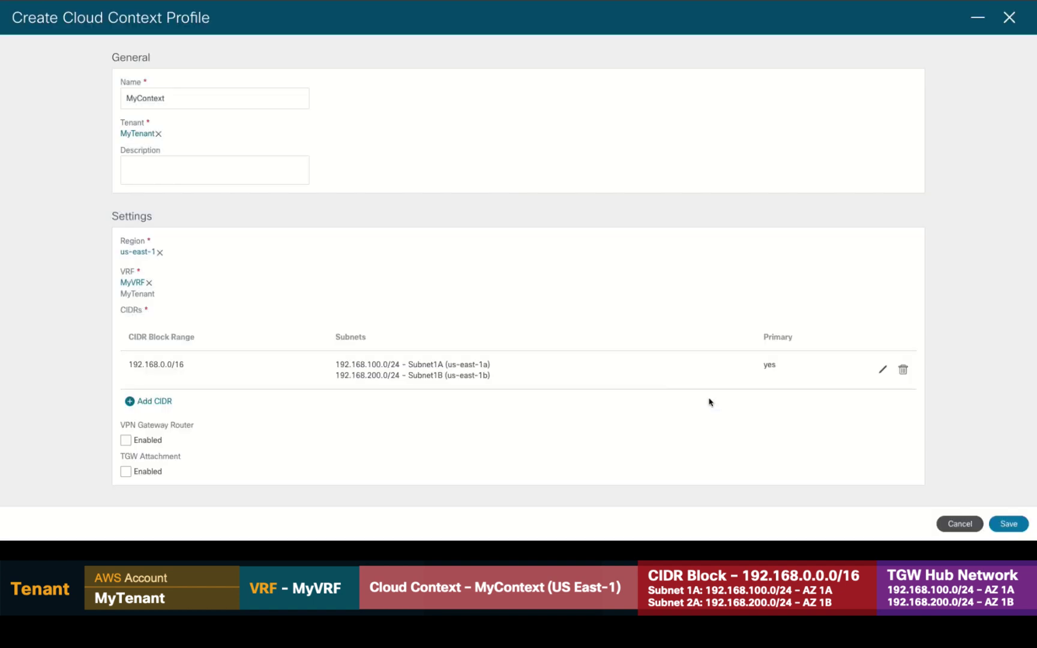
Step: Enable TGW attachment to the TGWEast hub network
click(126, 471)
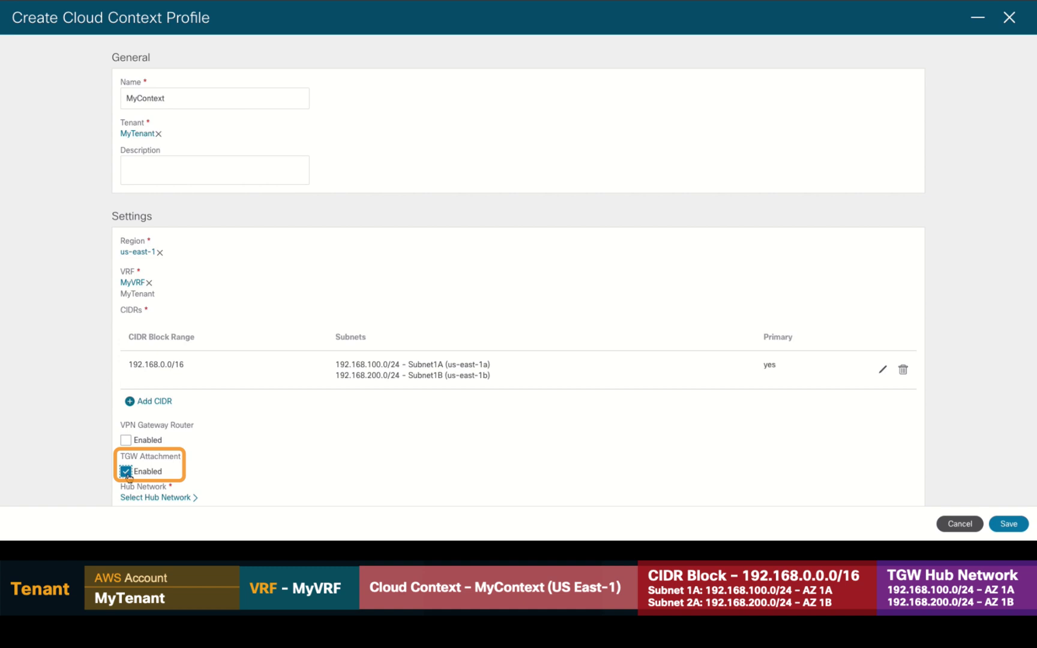
scroll(403, 488, down, 2)
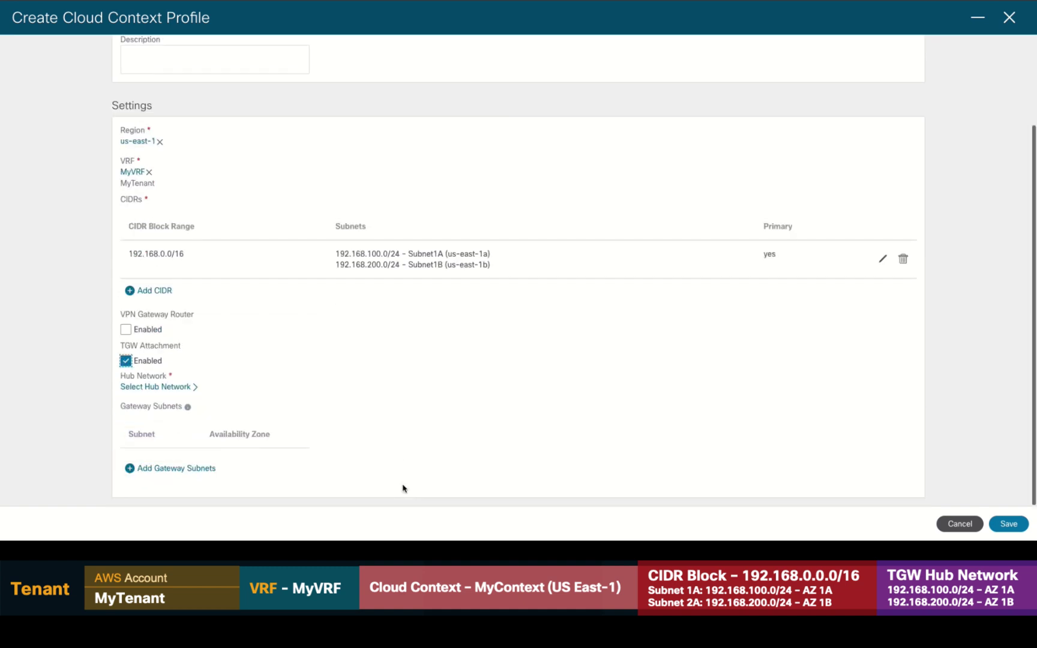
click(176, 394)
click(348, 267)
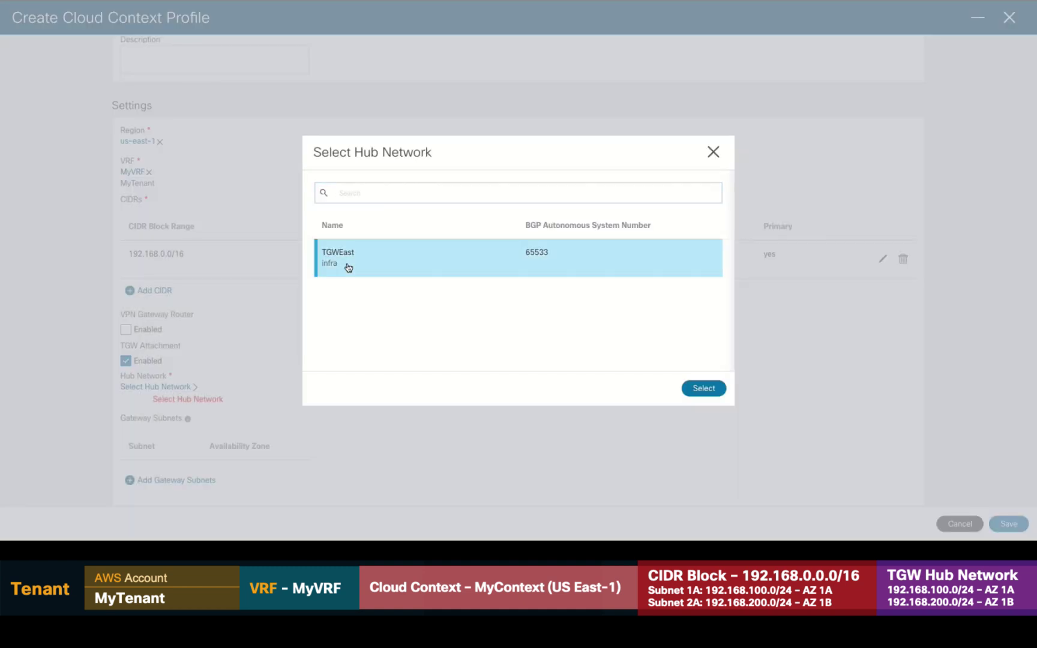
click(703, 389)
Step: Add 192.168.100.0/24 and 192.168.200.0/24 as gateway subnets and save MyContext
scroll(468, 398, down, 1)
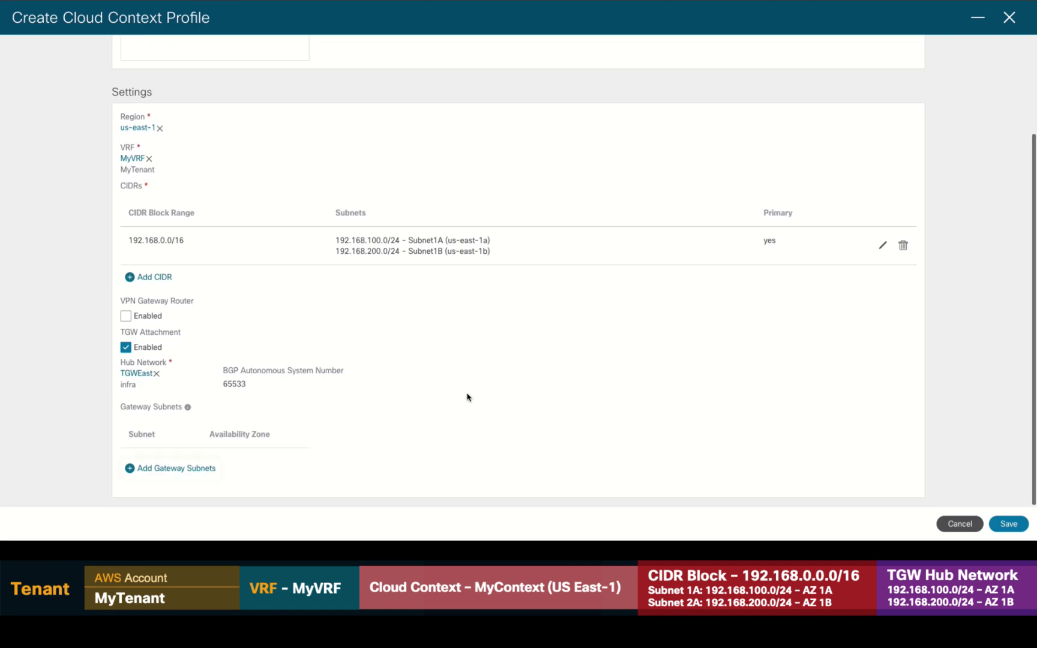
click(196, 470)
click(327, 255)
click(327, 291)
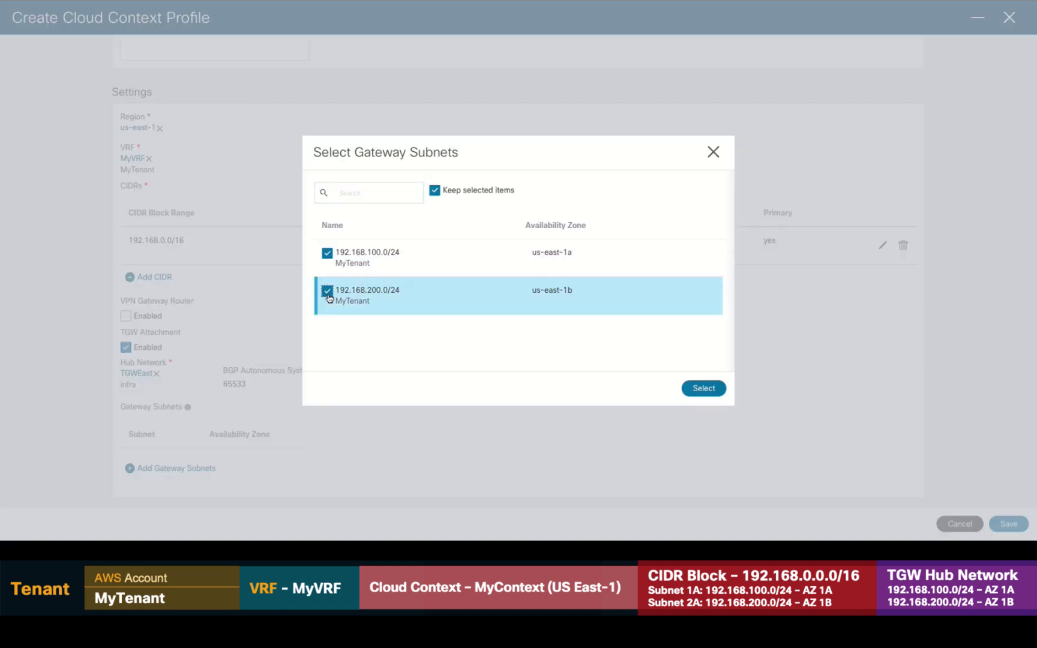
click(714, 391)
click(1022, 528)
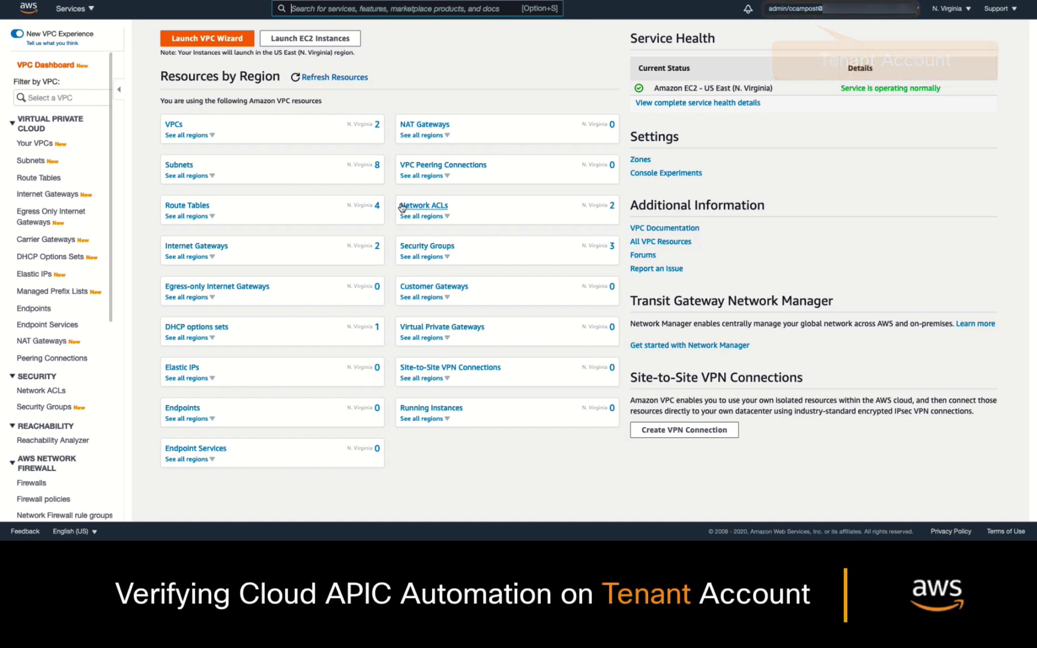
Step: Review the tenant account's VPCs, subnets, route tables and internet gateways in the VPC console
click(177, 126)
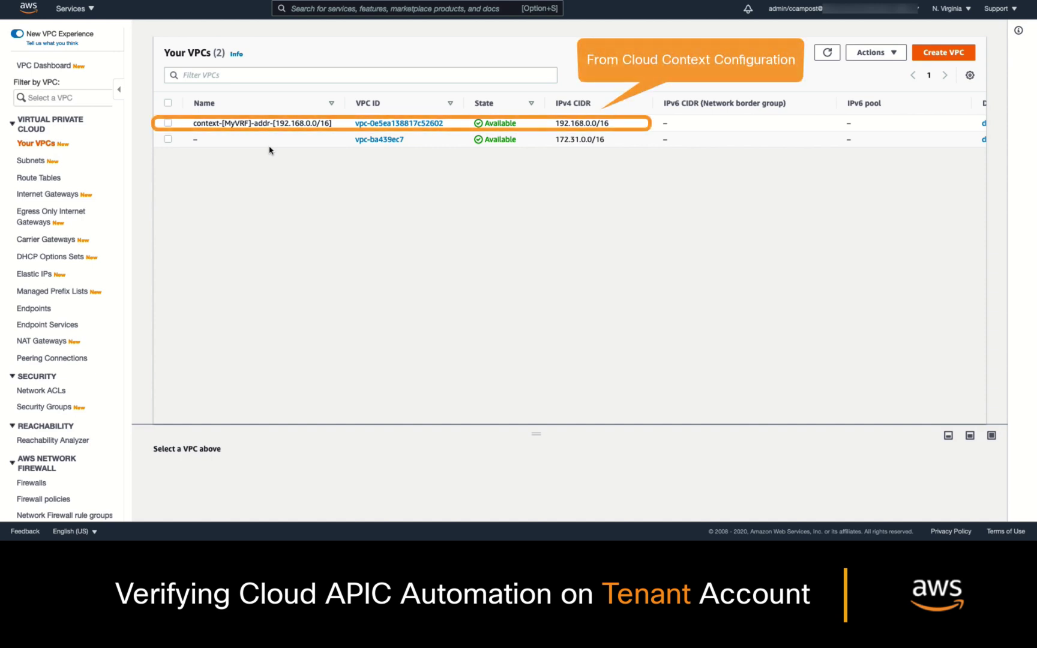
click(31, 161)
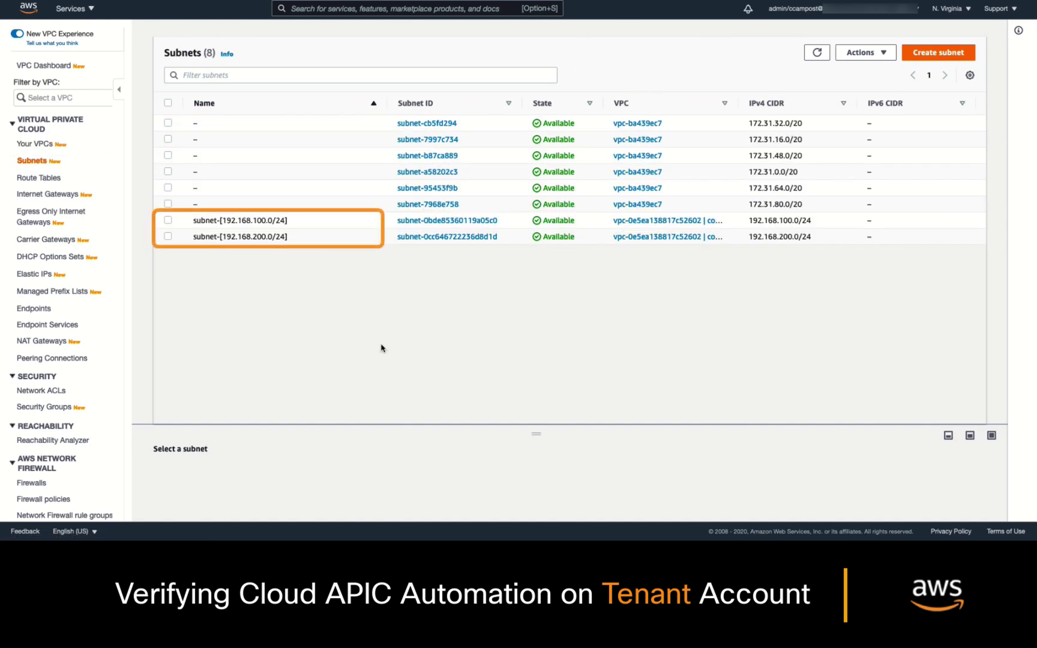
click(39, 178)
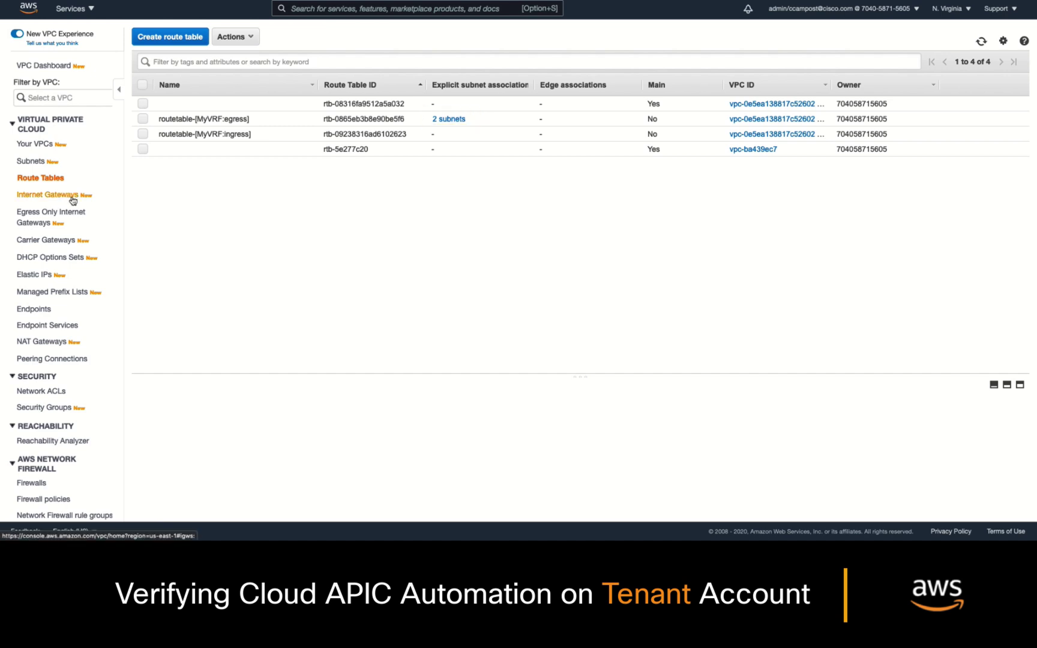
click(48, 194)
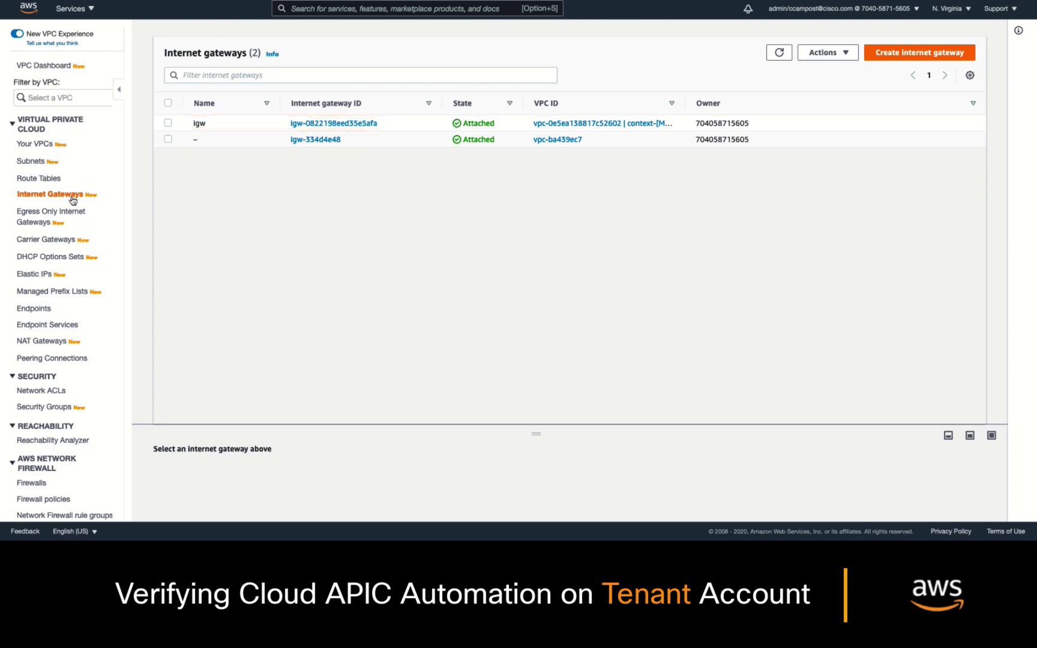
scroll(102, 340, down, 5)
Step: Check the Transit Gateways list, then view the two transit gateway attachments
click(76, 327)
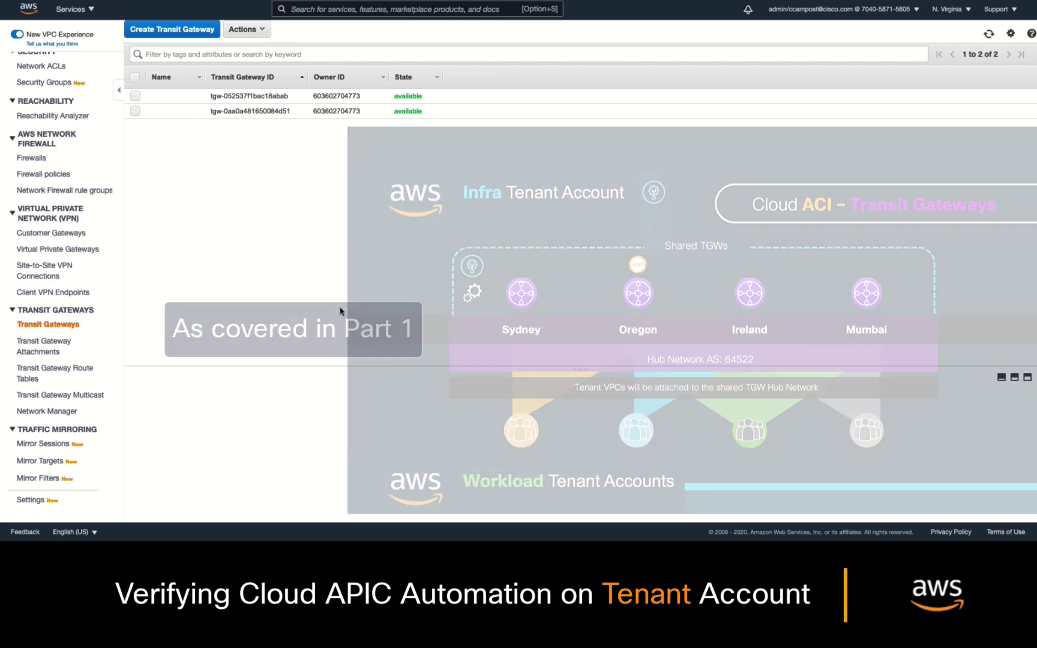
click(48, 351)
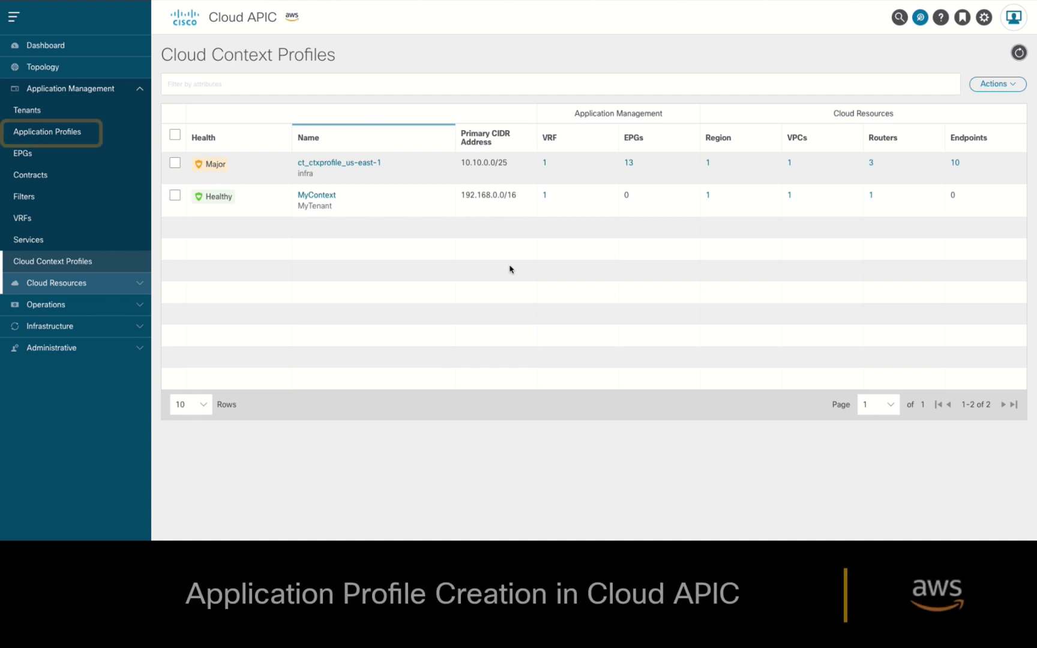
Step: Create application profile MyApp under tenant MyTenant and save it
click(24, 135)
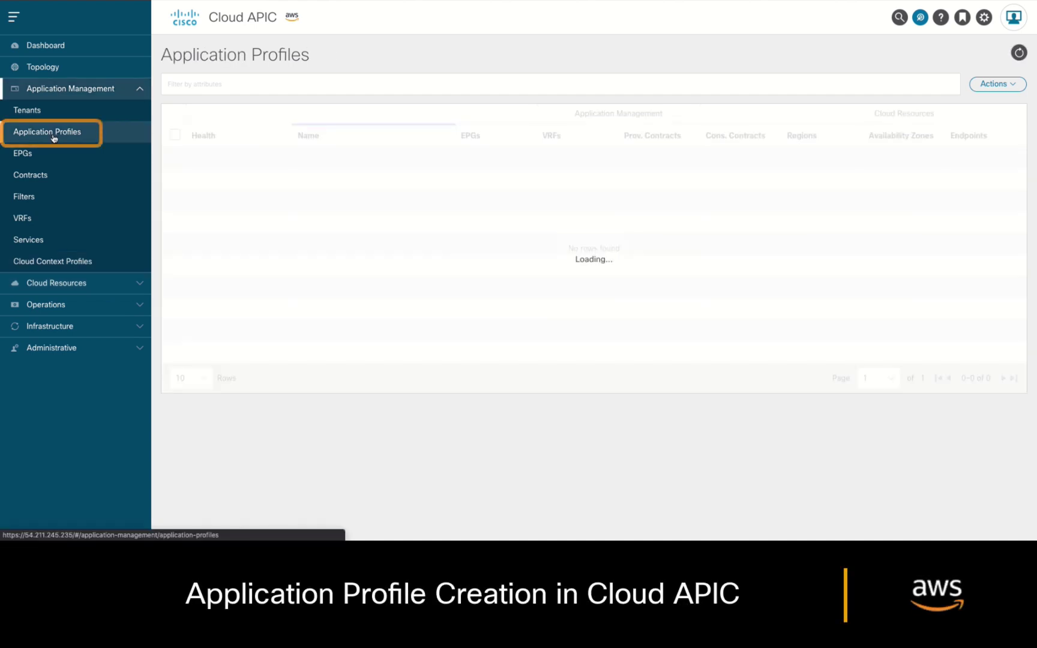
click(999, 84)
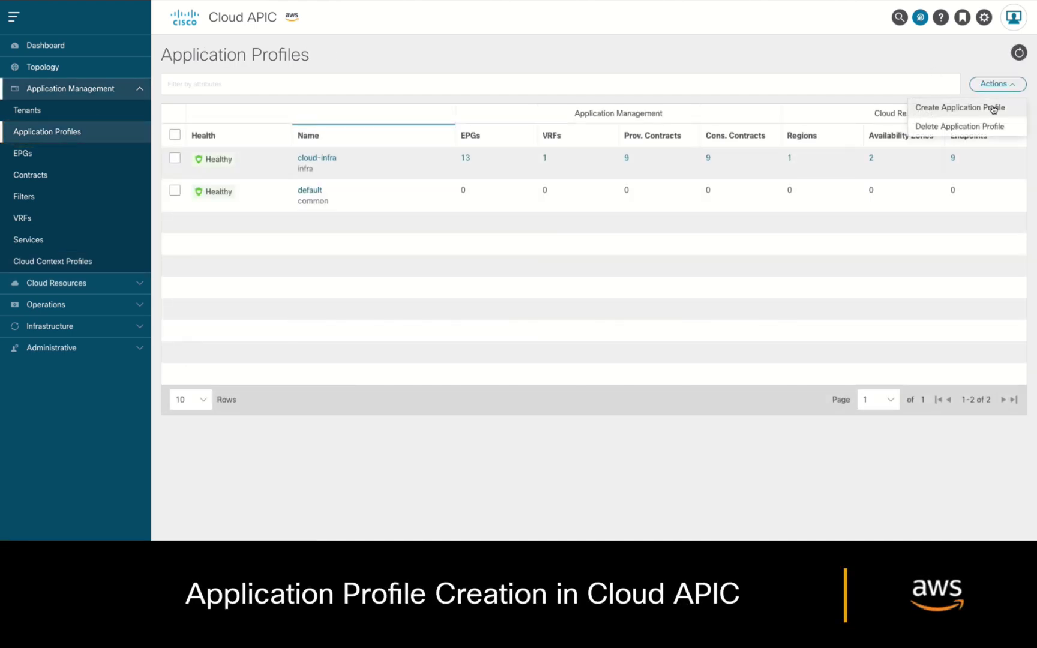
click(993, 109)
text(My)
click(141, 123)
click(171, 133)
click(360, 201)
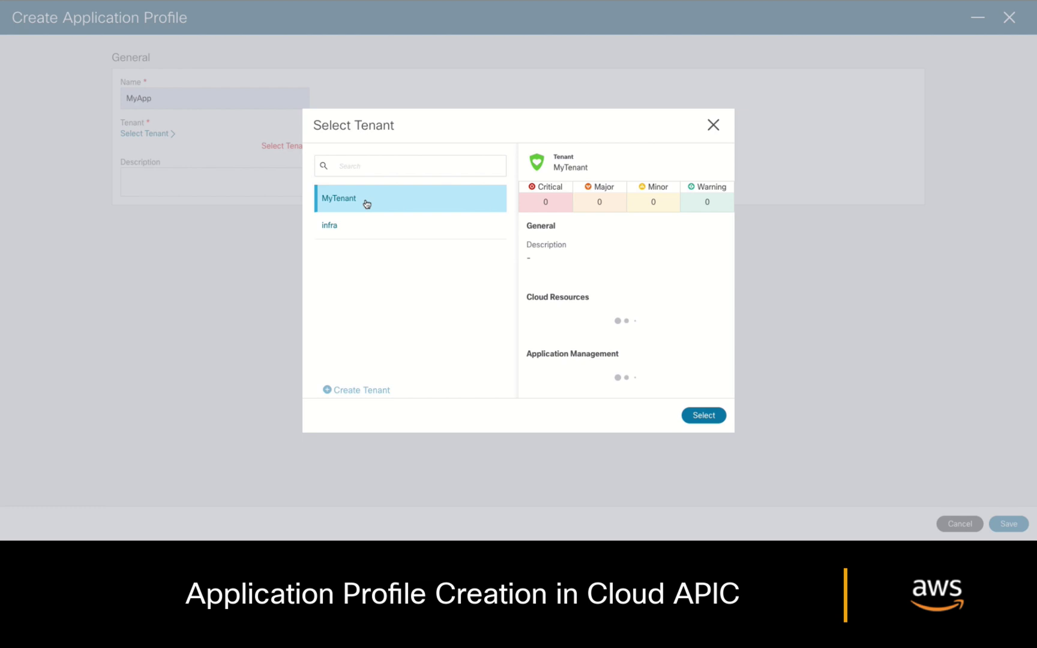
click(703, 416)
click(1008, 524)
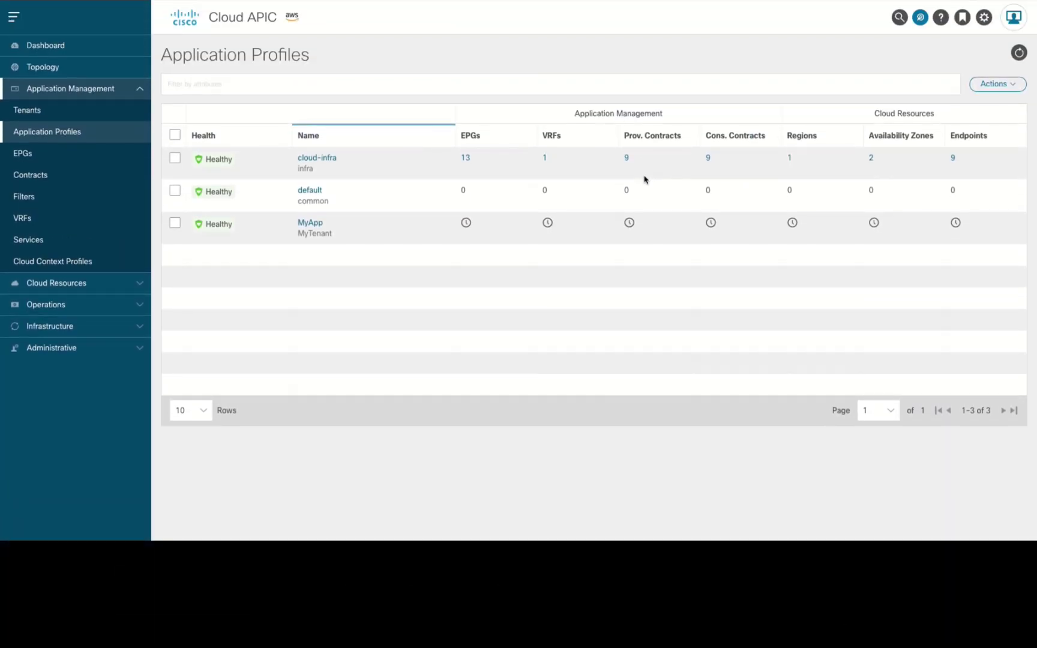
Step: Start a new EPG from the EPGs list and set its tenant to MyTenant
click(115, 159)
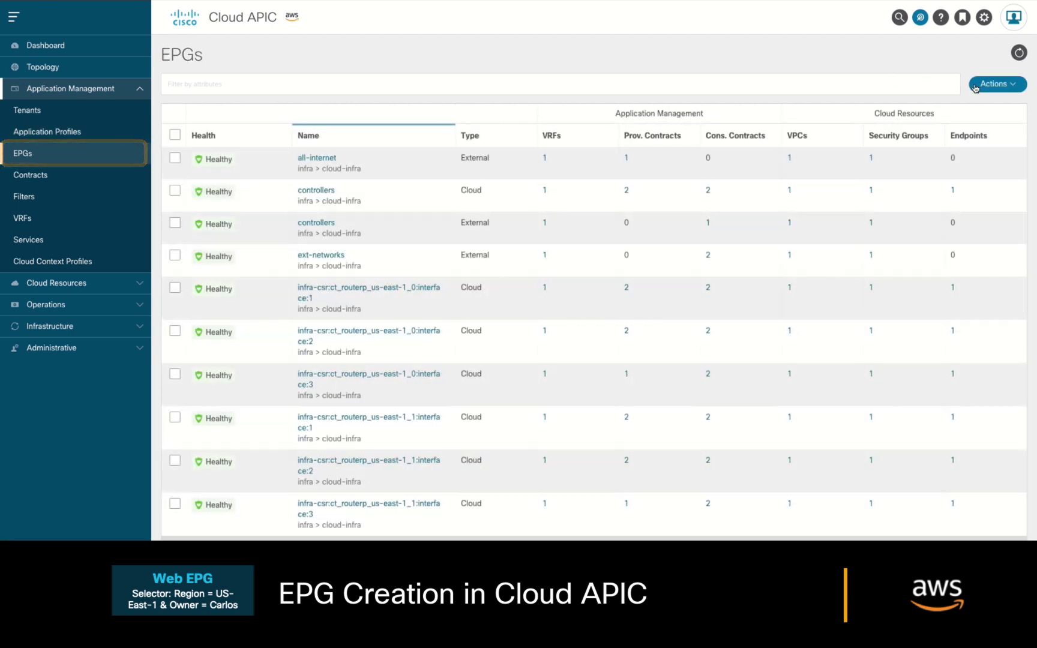
click(998, 85)
click(1014, 111)
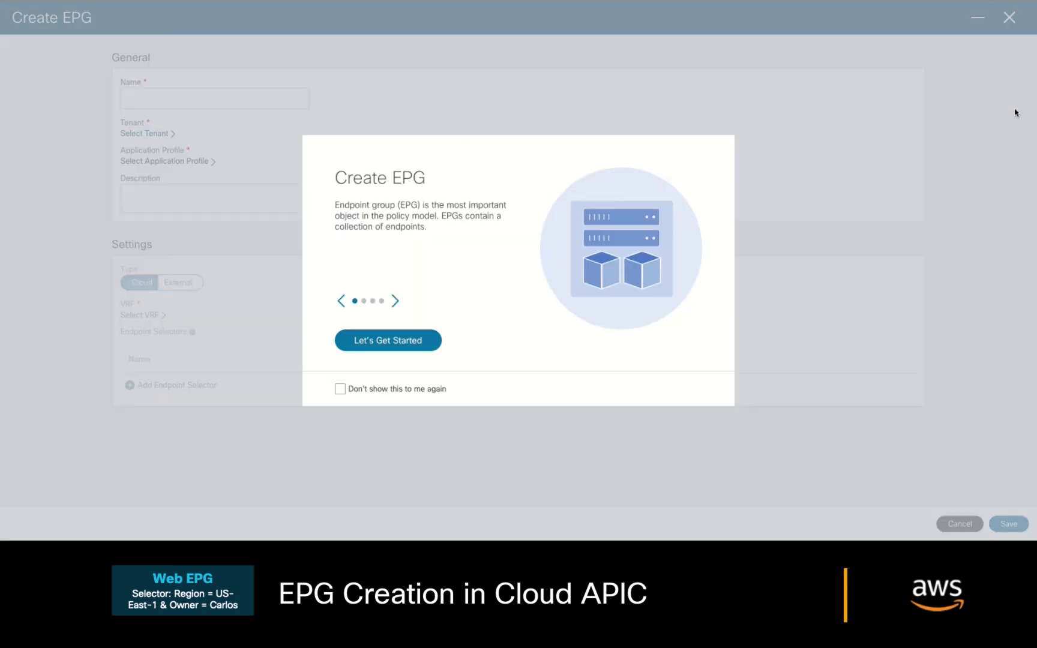
click(433, 340)
click(144, 133)
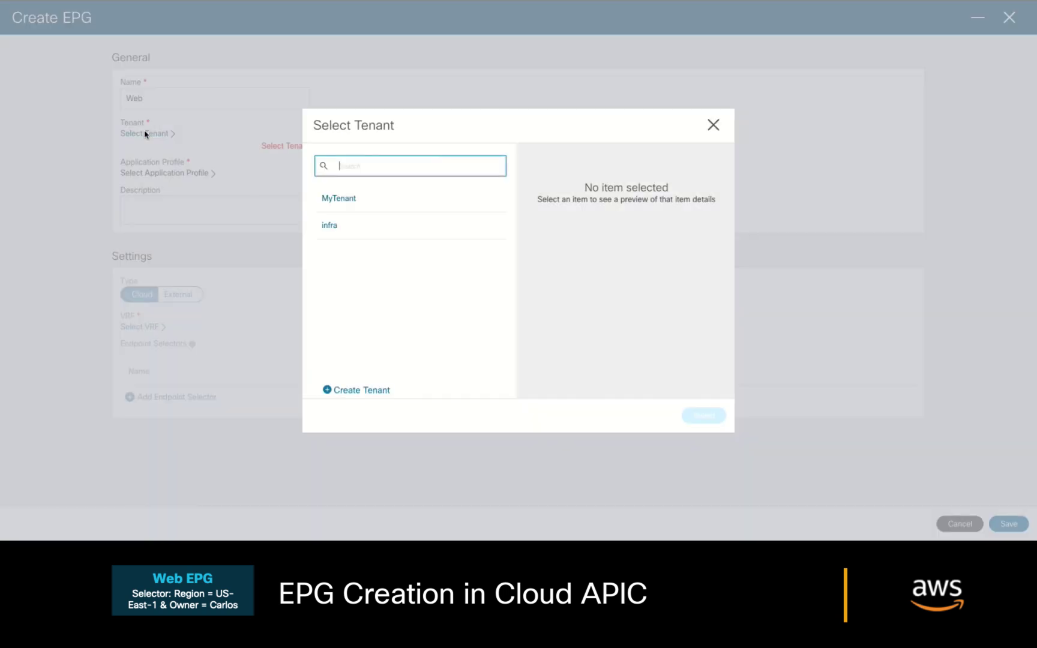
click(360, 202)
click(702, 418)
Step: Choose the EPG's application profile and set the VRF to MyVRF
click(192, 161)
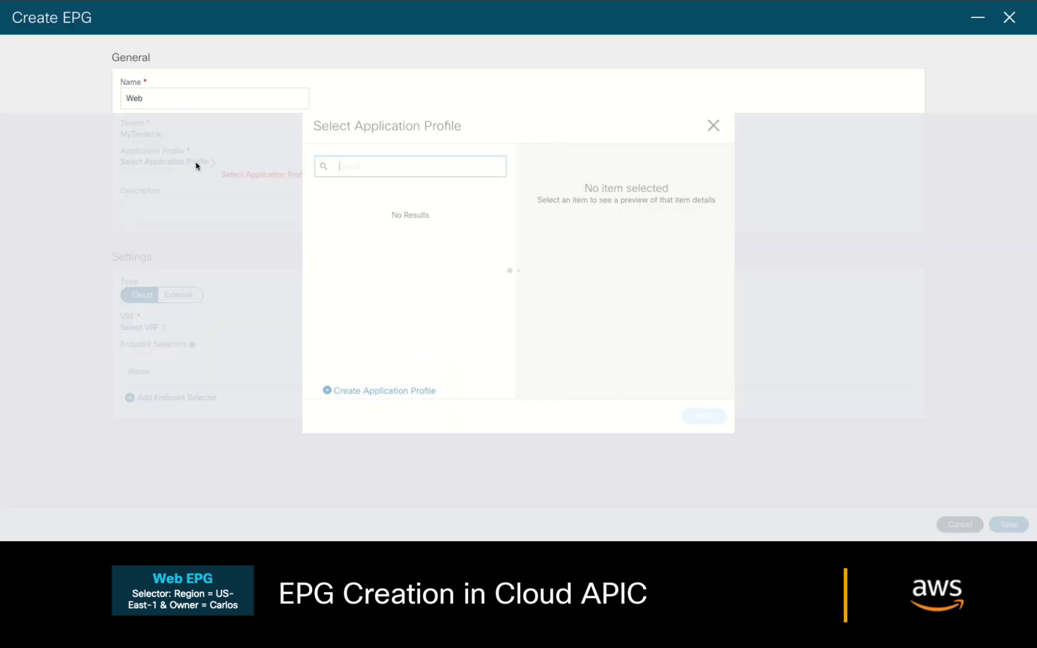
click(360, 202)
click(702, 416)
click(150, 319)
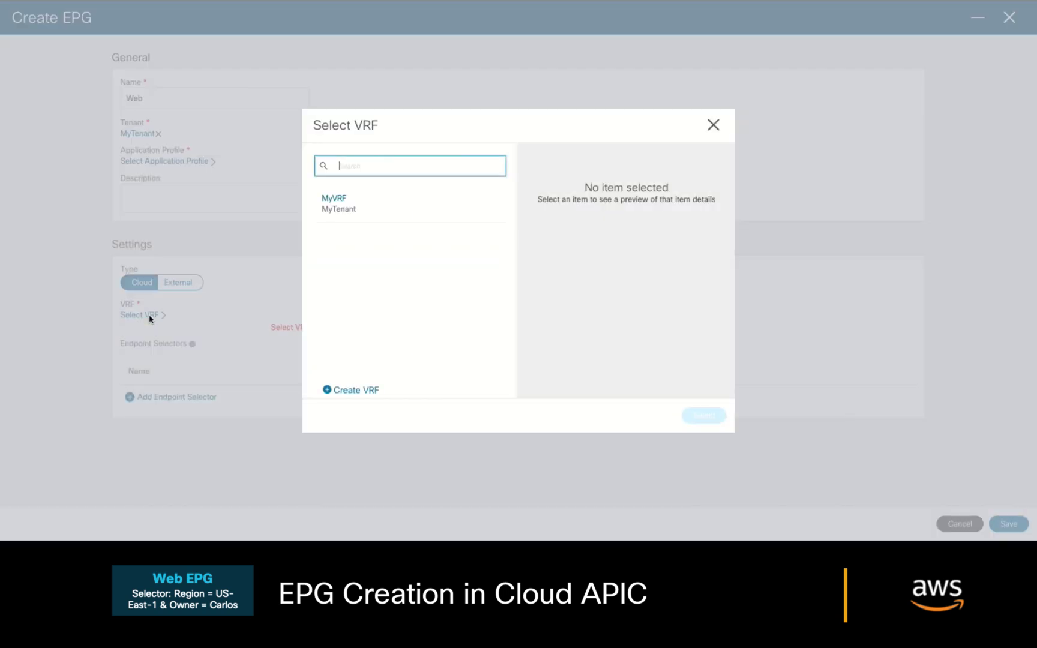
click(359, 207)
click(704, 416)
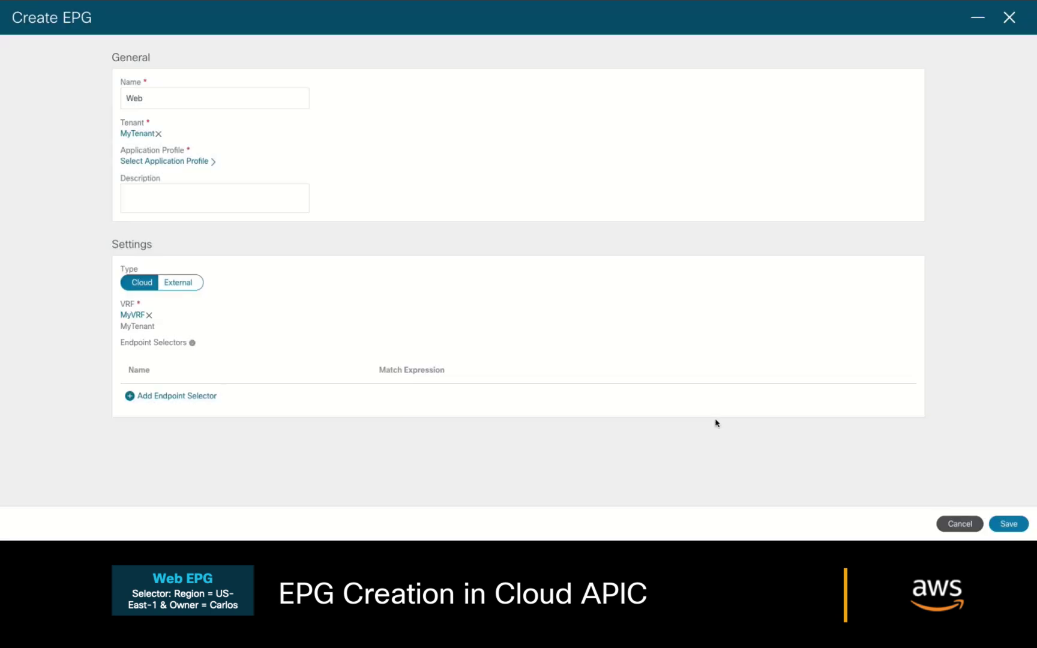
Step: Add an endpoint selector with the match expression Region equals us-east-1
click(215, 398)
text(East1andCarlos)
click(317, 308)
click(369, 309)
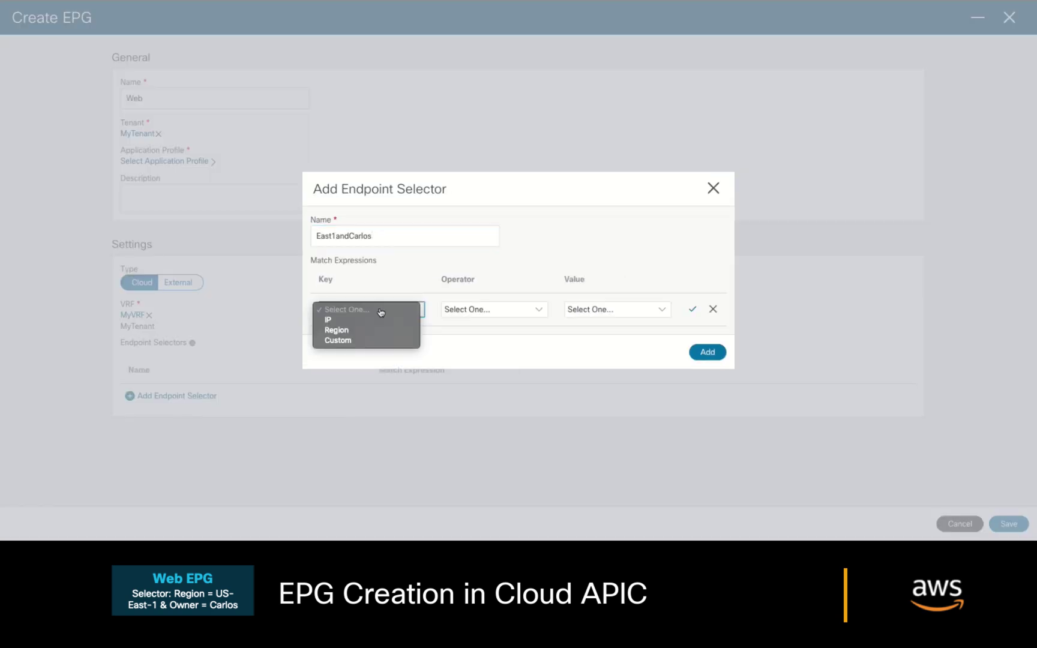
click(406, 328)
click(492, 309)
click(462, 317)
click(576, 310)
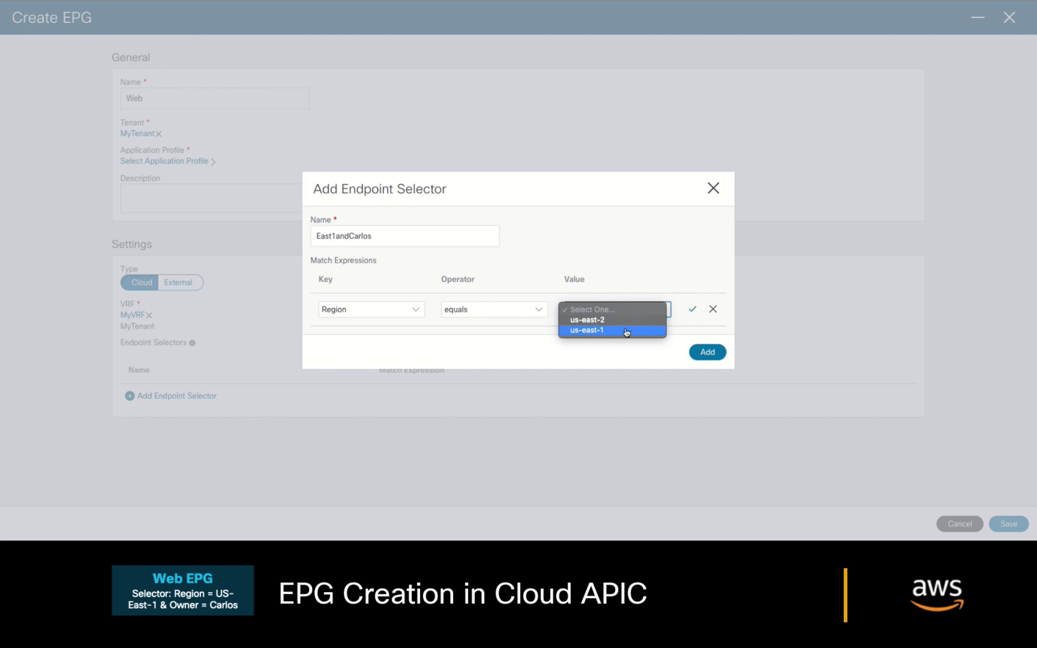
click(653, 329)
click(692, 309)
Step: Add a custom:owner equals owner's-name expression to the selector and save the Web EPG
click(372, 324)
click(377, 328)
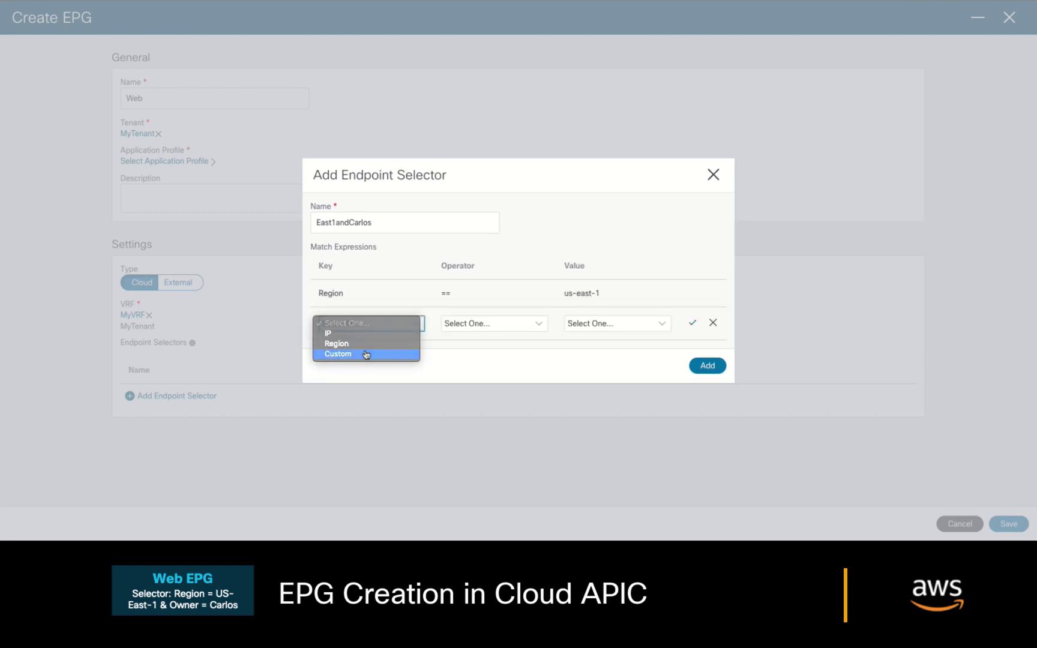
click(363, 354)
text(owner)
click(456, 324)
click(456, 338)
click(597, 324)
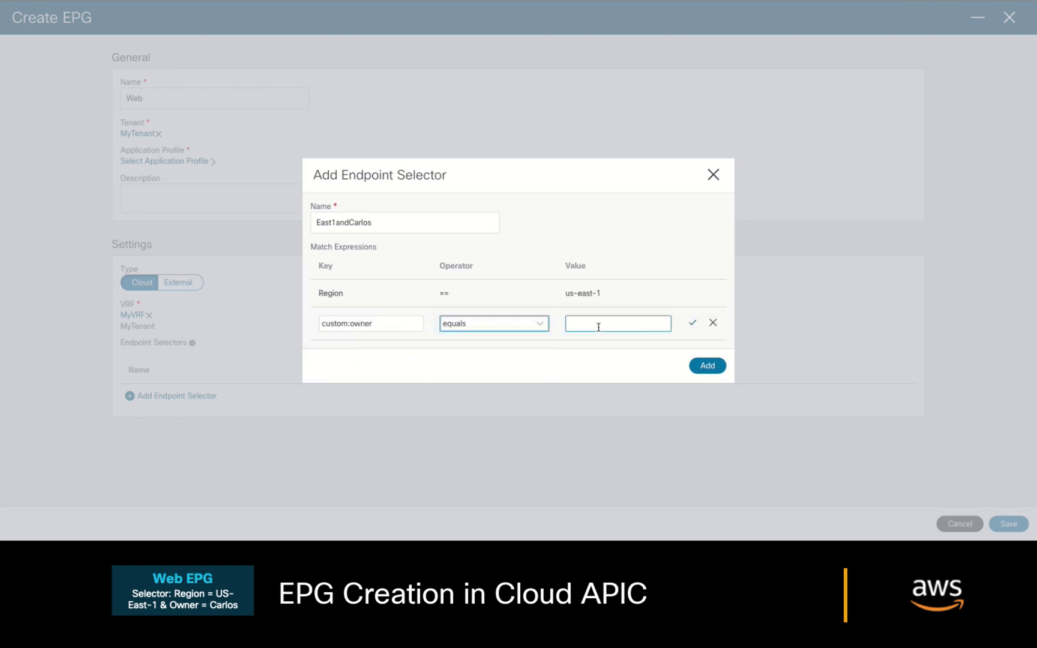
text(Carlos)
click(693, 325)
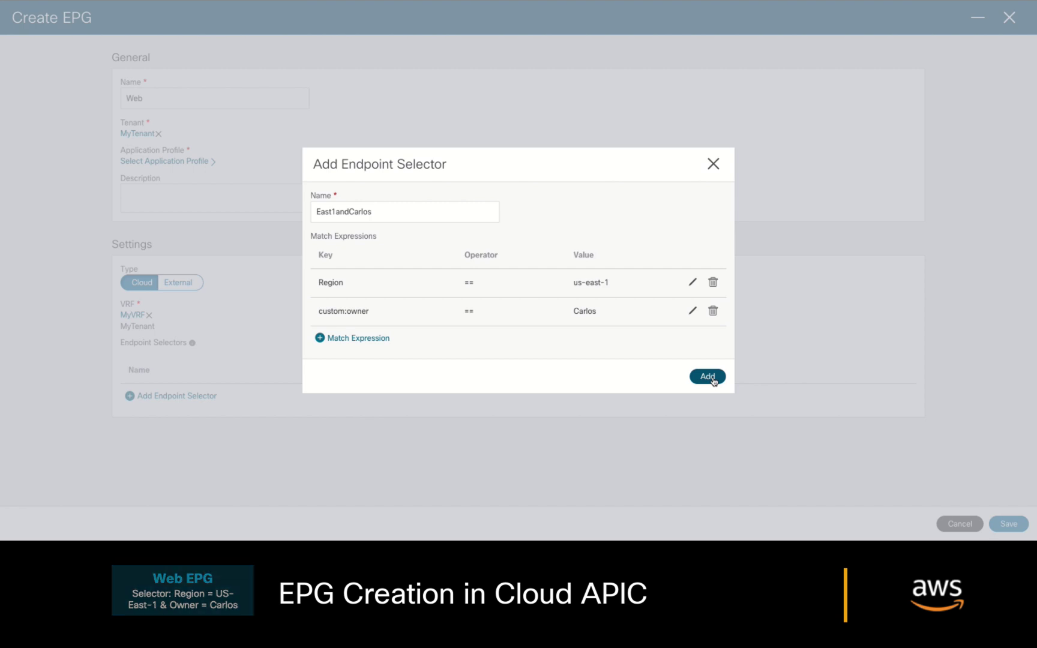
click(708, 376)
click(1008, 524)
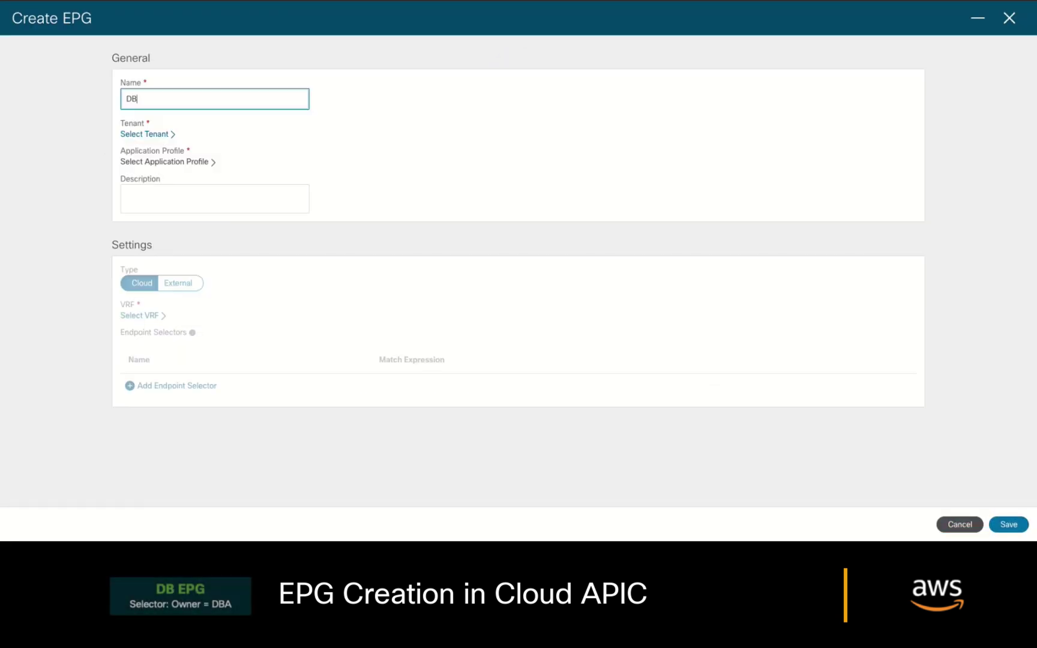
Step: Give the DB EPG an OwnerDBA selector matching custom:owner == DBA, then save
click(174, 407)
text(OwnerDBA)
click(321, 307)
text(owner)
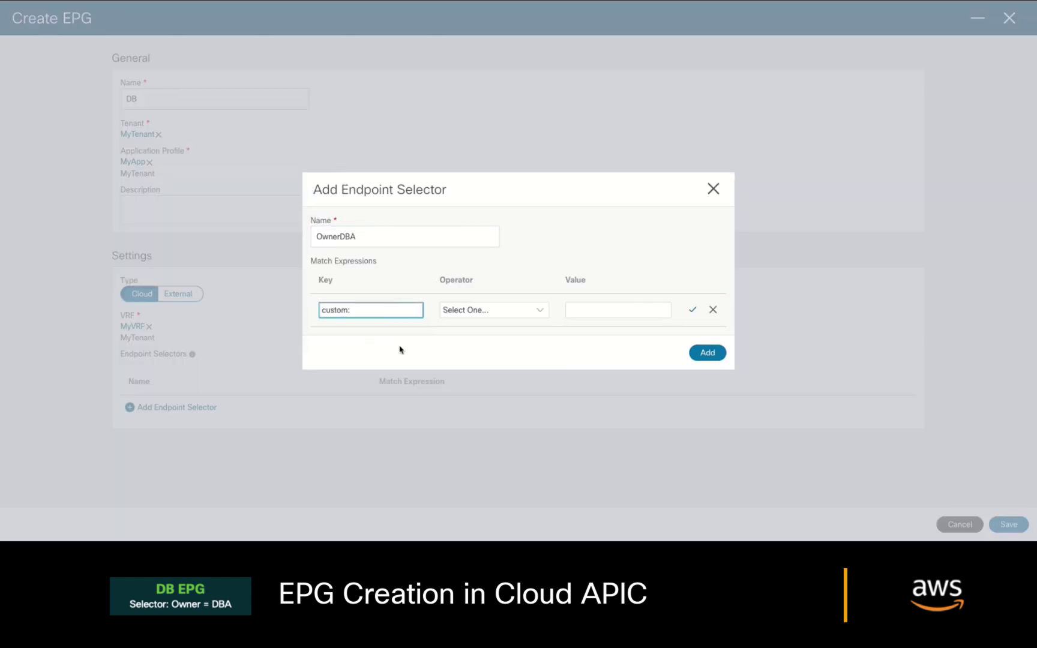
click(496, 308)
click(600, 308)
text(DBA)
click(689, 308)
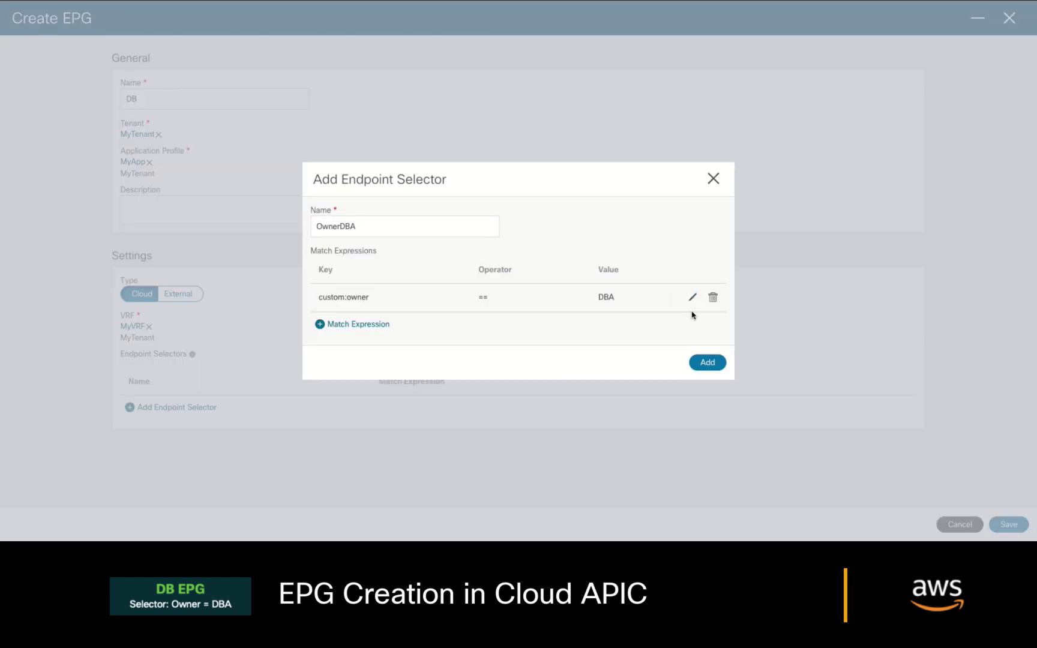
click(723, 365)
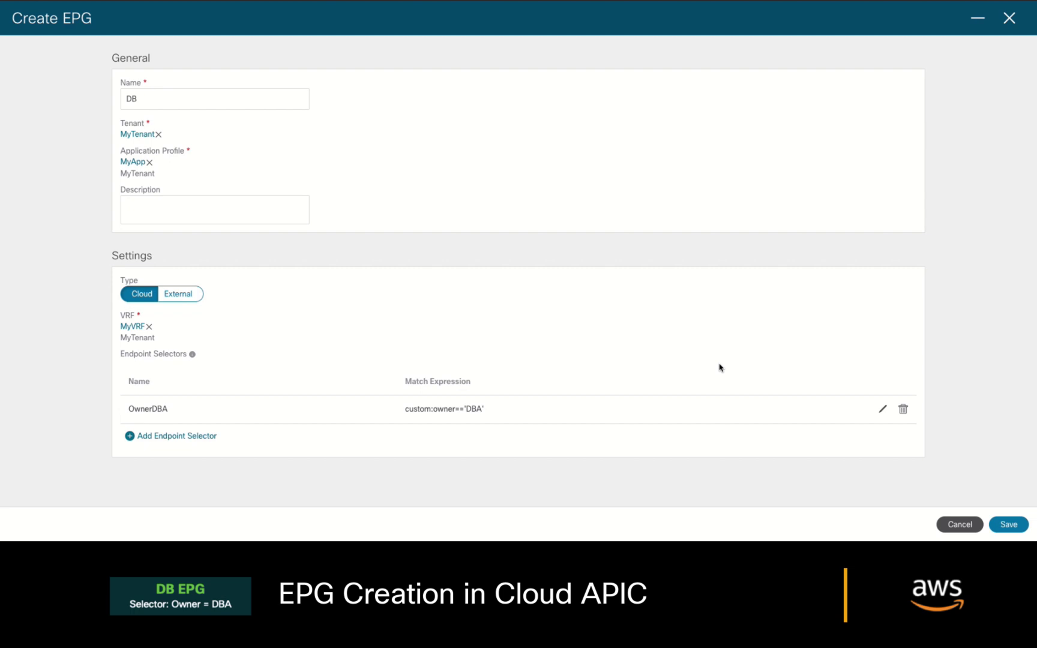
click(1011, 525)
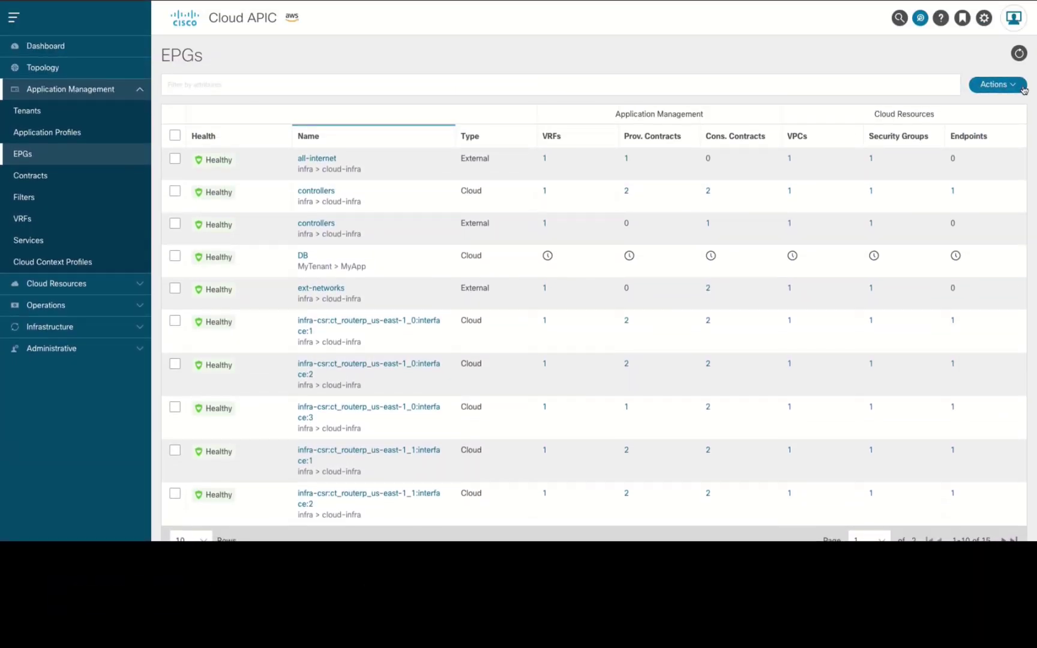
Step: Create an EPG named Internet in MyTenant under the MyApp profile
click(1022, 89)
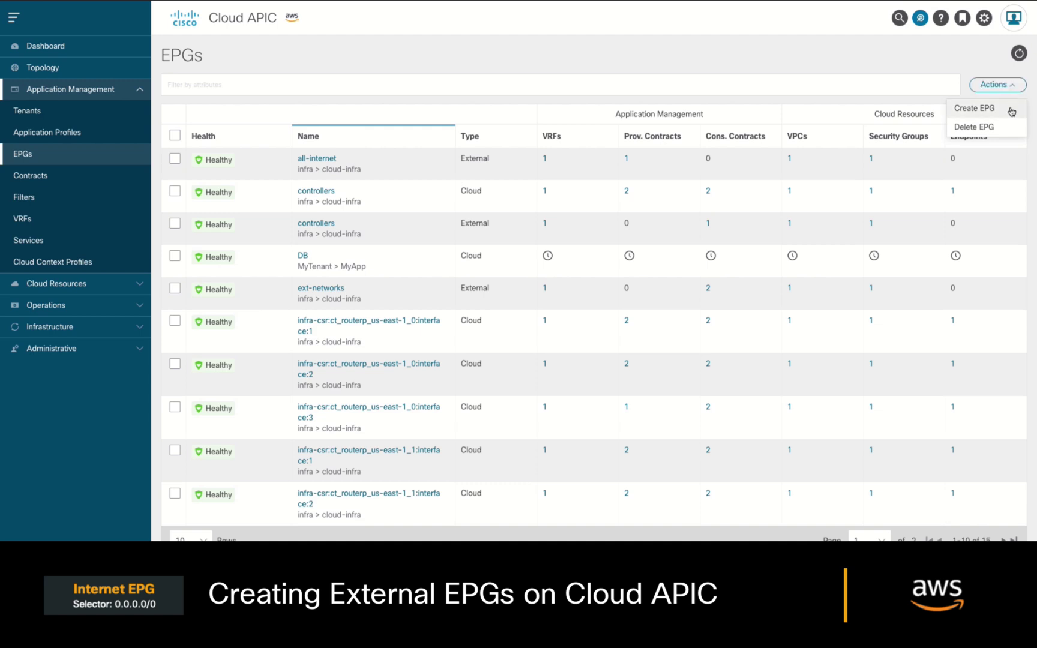
click(1012, 111)
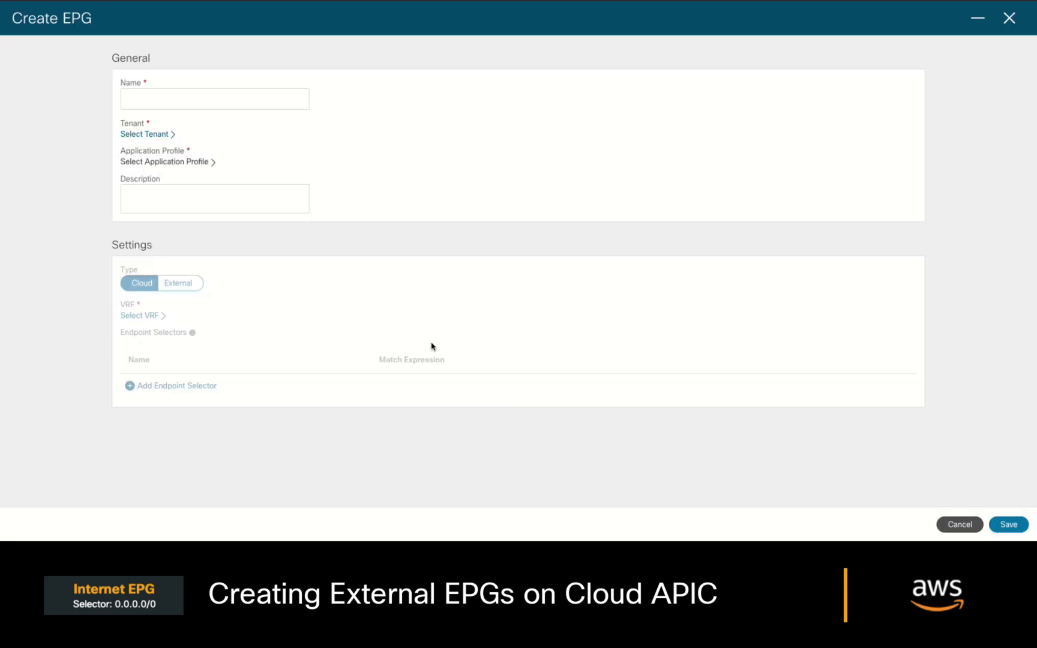
click(215, 99)
text(Internet)
click(144, 134)
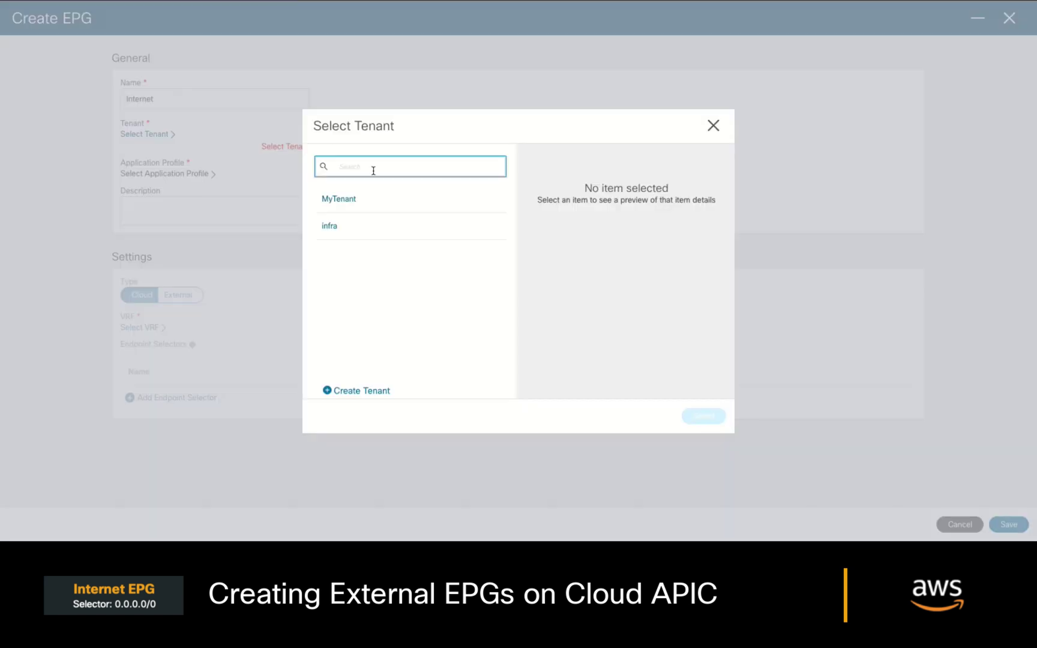
click(339, 199)
click(708, 424)
click(189, 163)
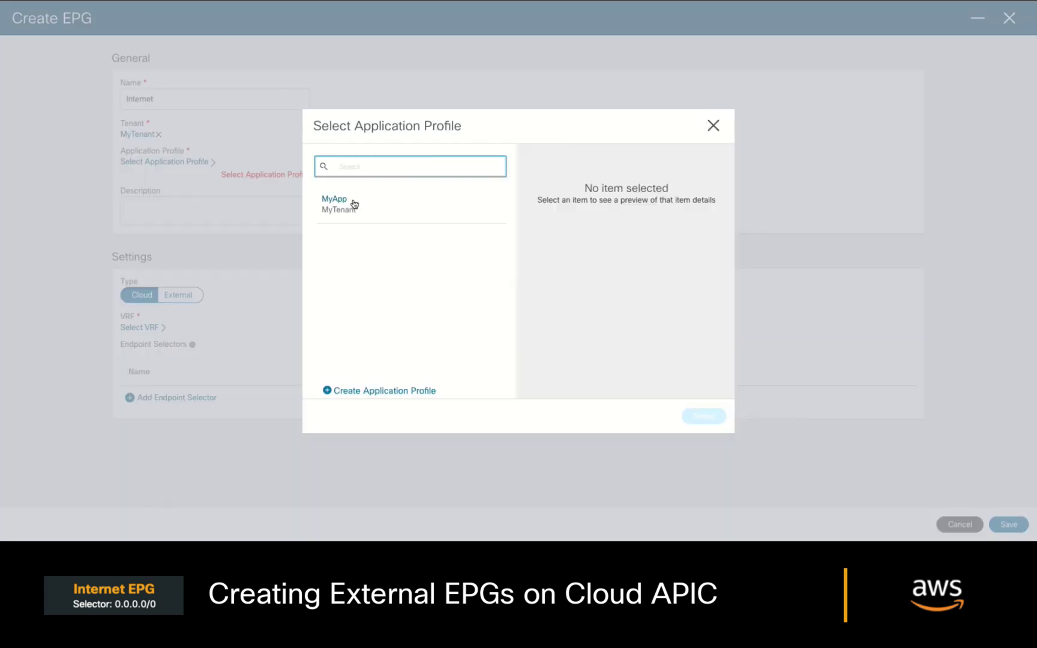
click(339, 202)
click(706, 417)
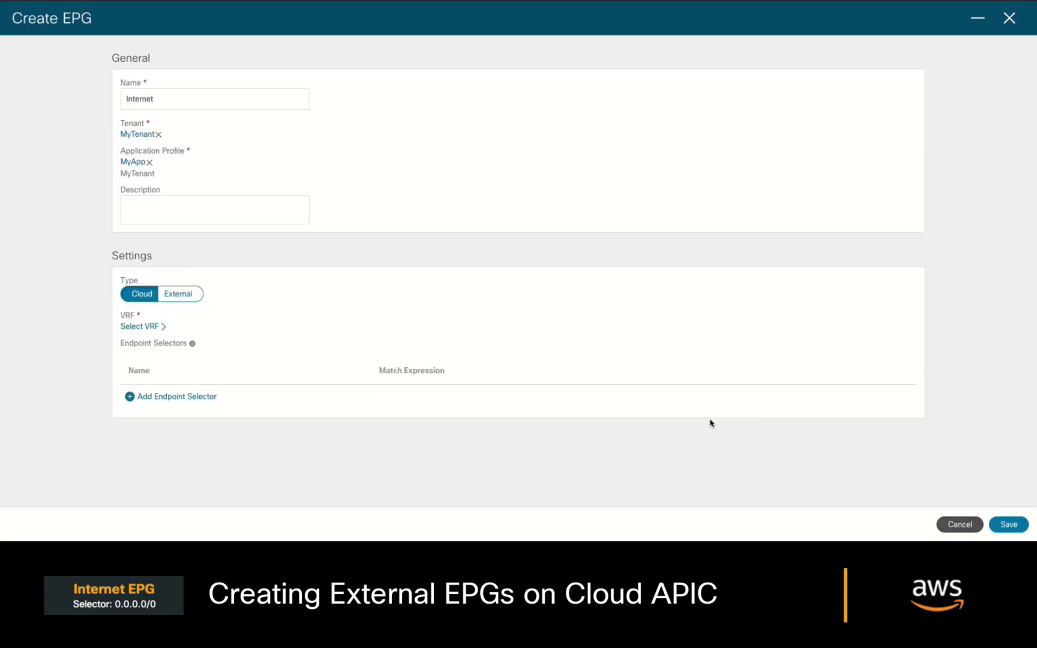
Step: Make it an external EPG in MyVRF with an Internet selector for 0.0.0.0/0, and save
click(175, 298)
click(155, 327)
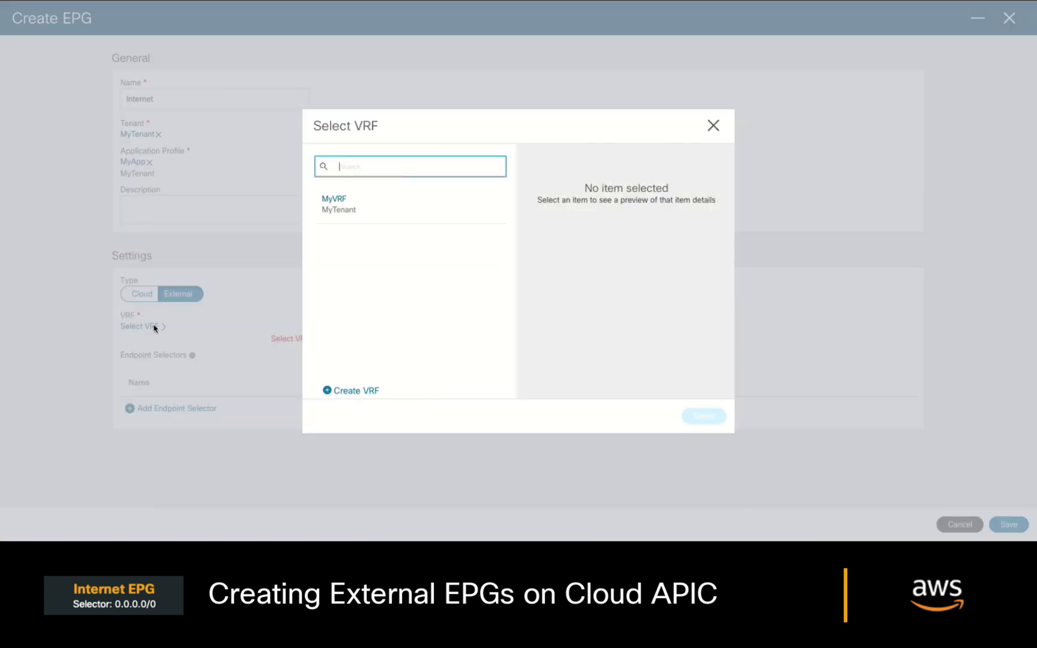
click(339, 203)
click(711, 426)
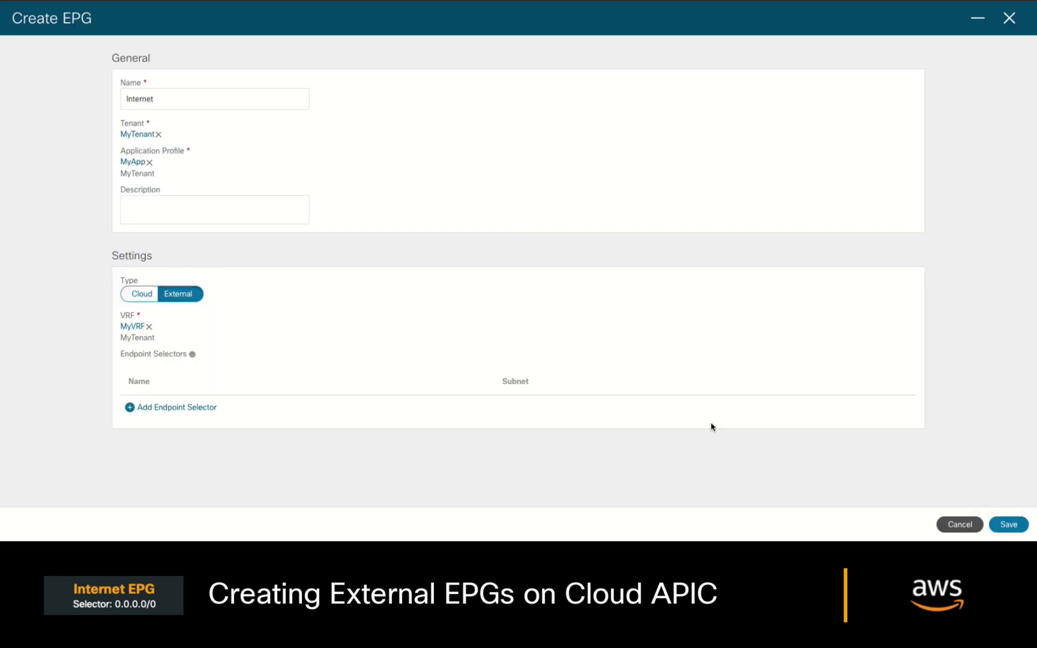
click(204, 408)
text(Internet)
click(579, 407)
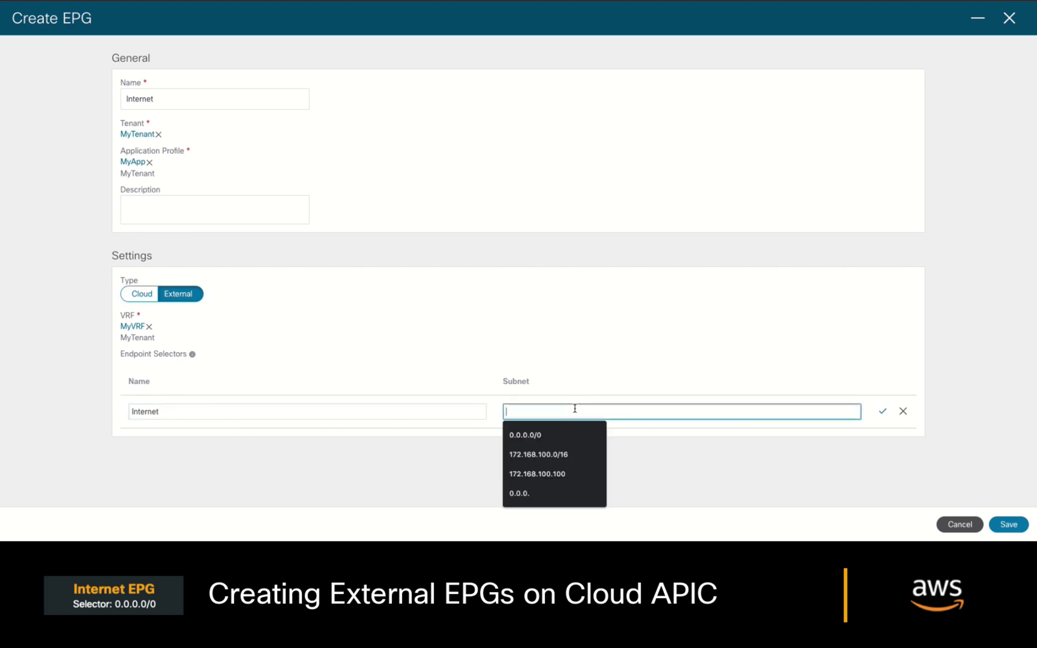
text(0.0.0.0/0)
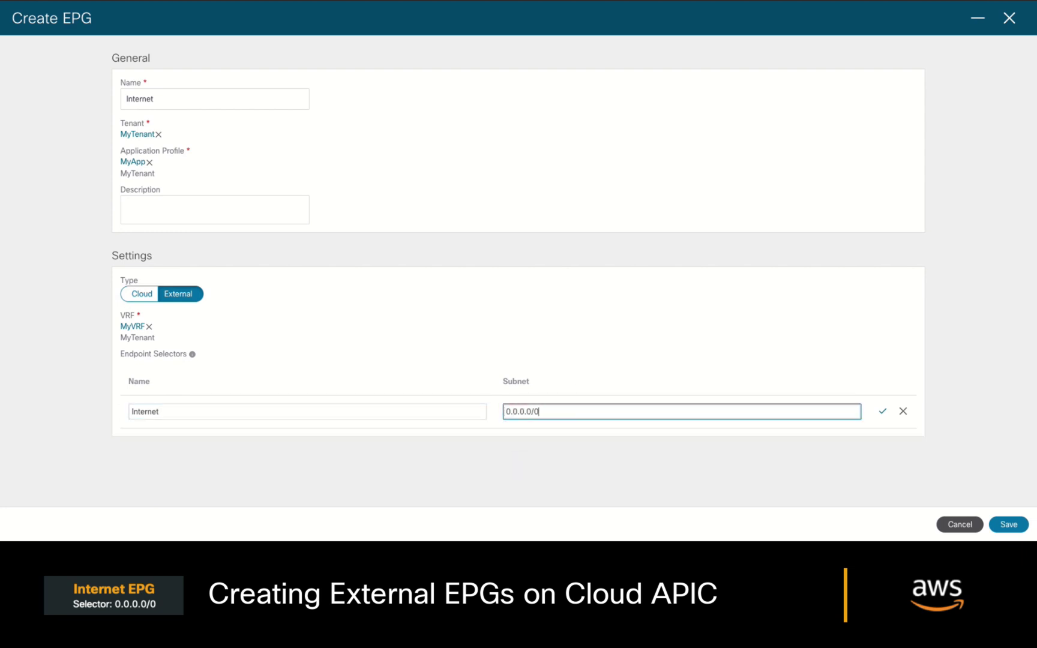
click(882, 411)
click(1008, 524)
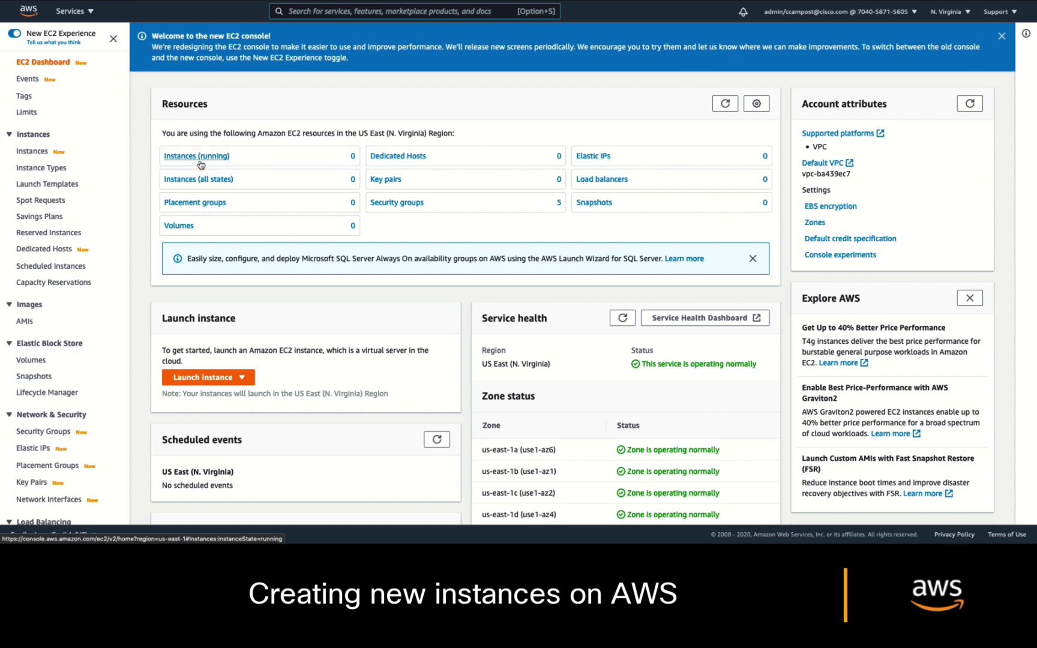
Step: Launch a new instance from the Amazon Linux 2 image
click(204, 377)
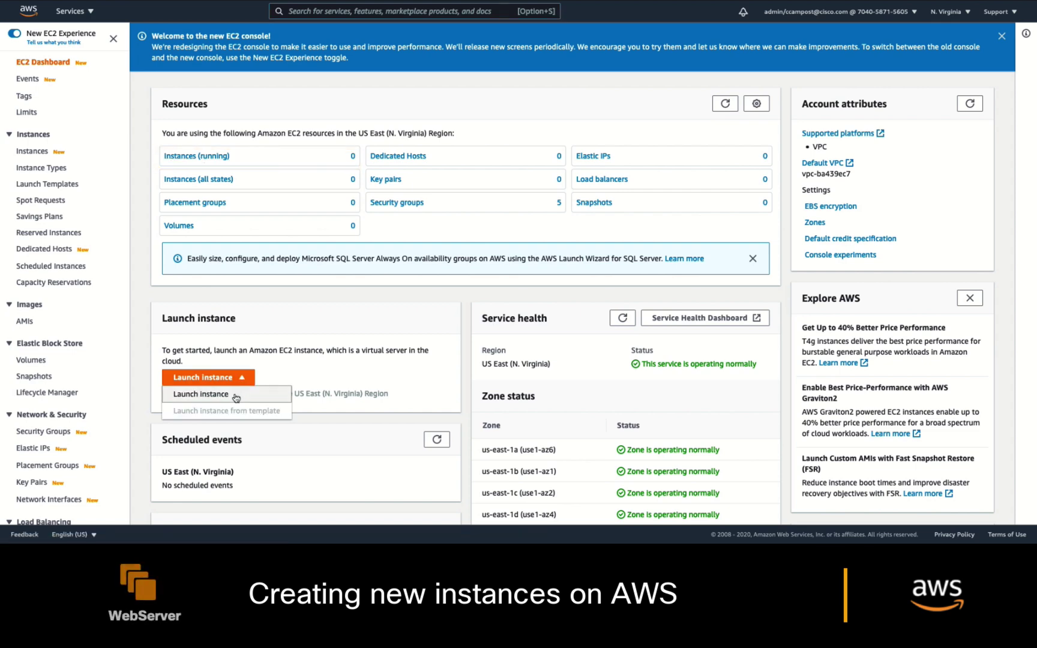
click(200, 393)
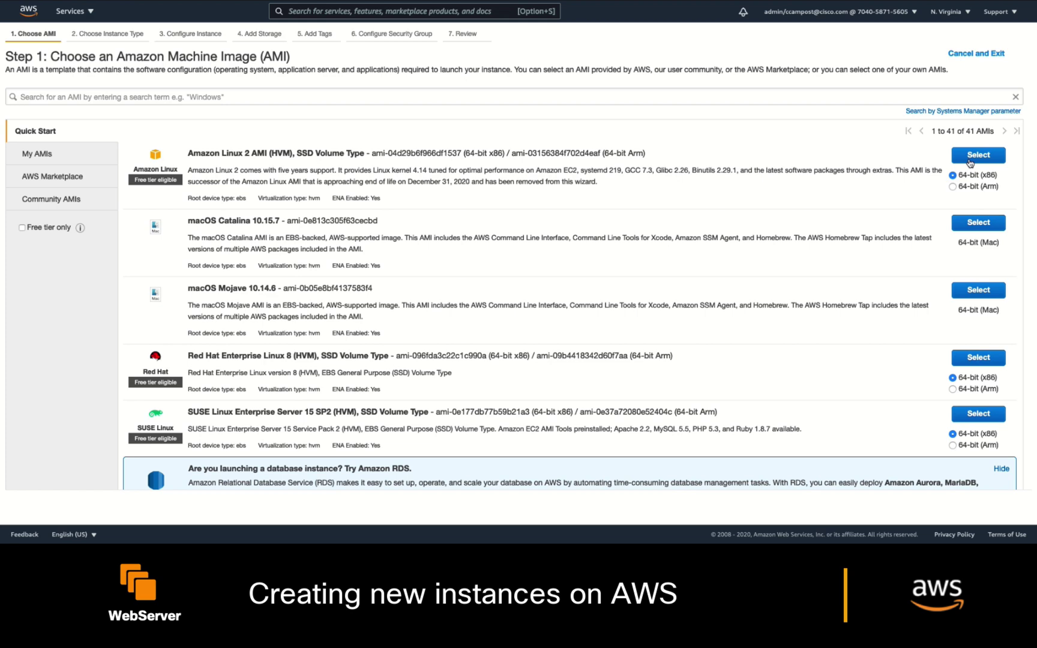
click(970, 157)
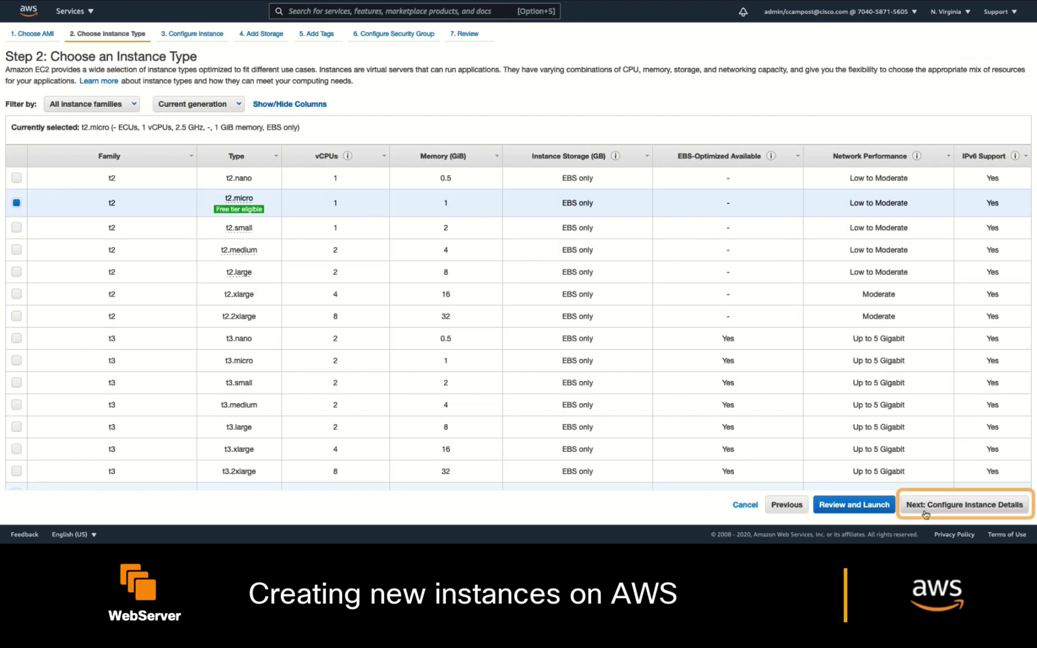
click(926, 512)
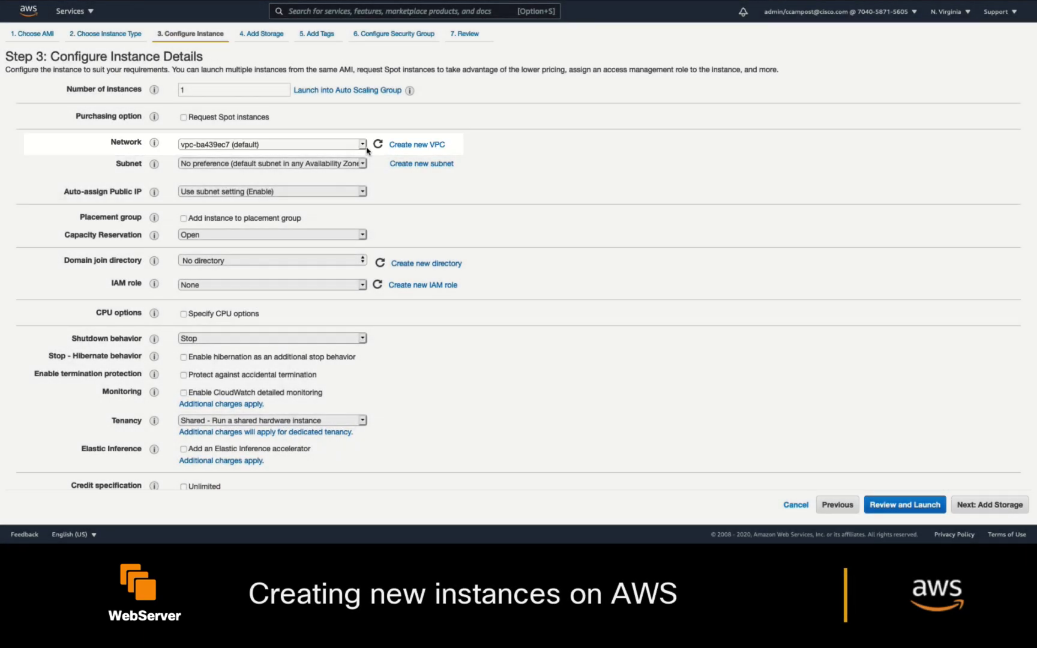
Step: Place it in MyVRF's 192.168.100.0/24 us-east-1a subnet with public IP auto-assign enabled
click(362, 145)
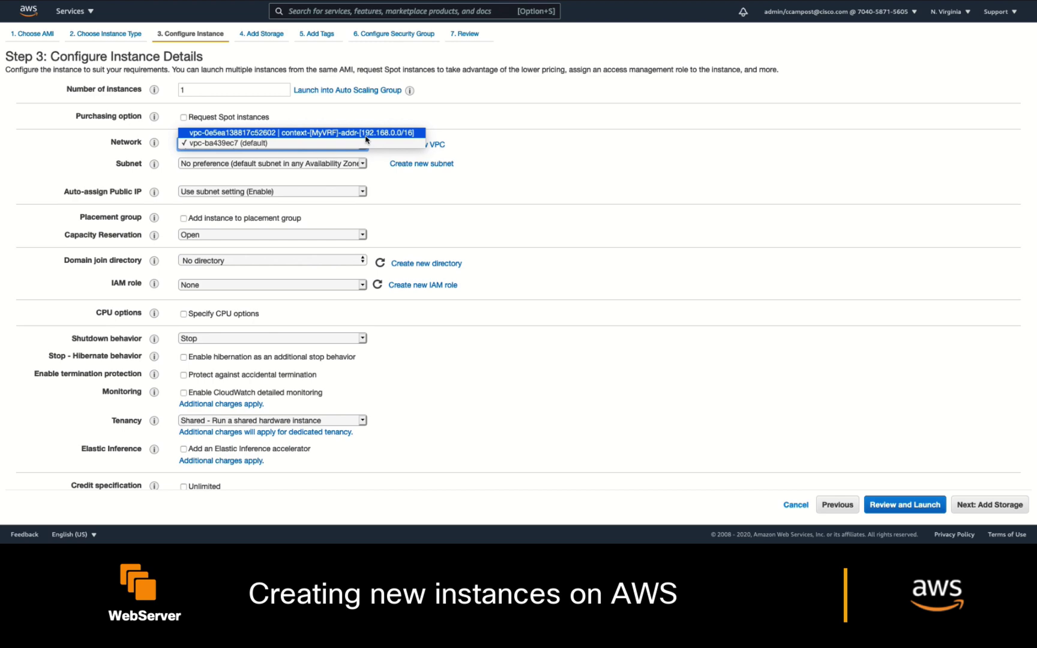
click(366, 133)
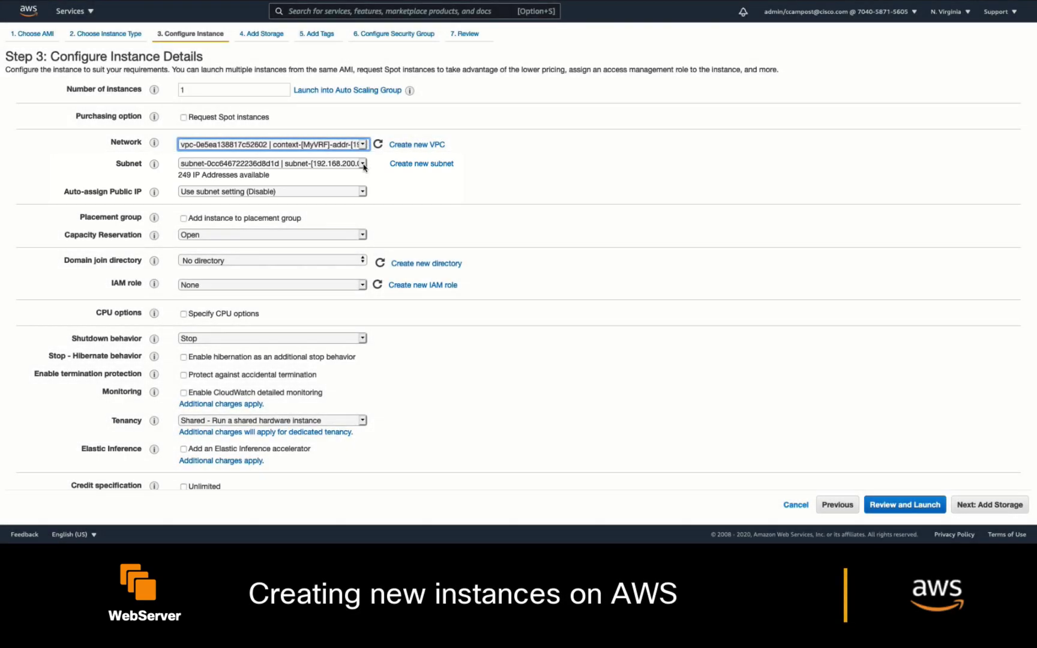
click(363, 163)
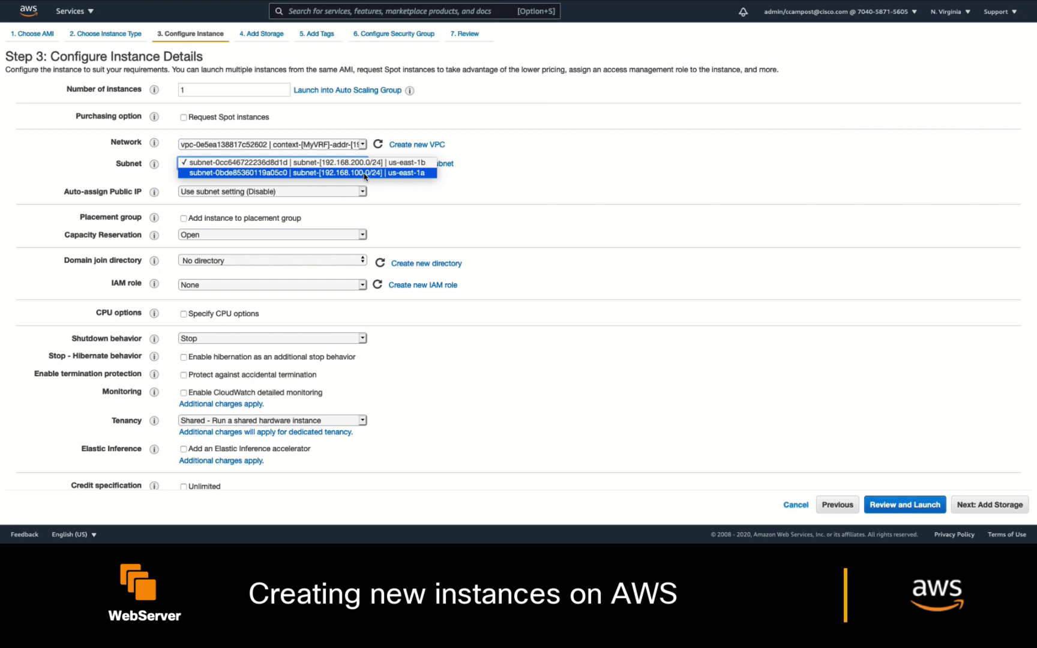
click(364, 173)
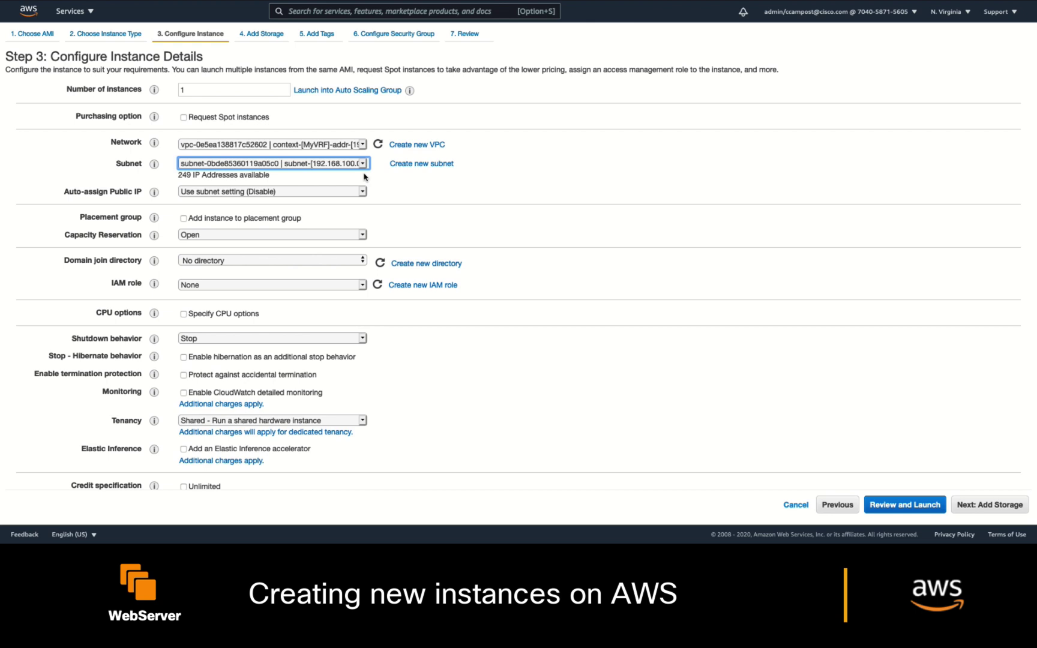
click(362, 192)
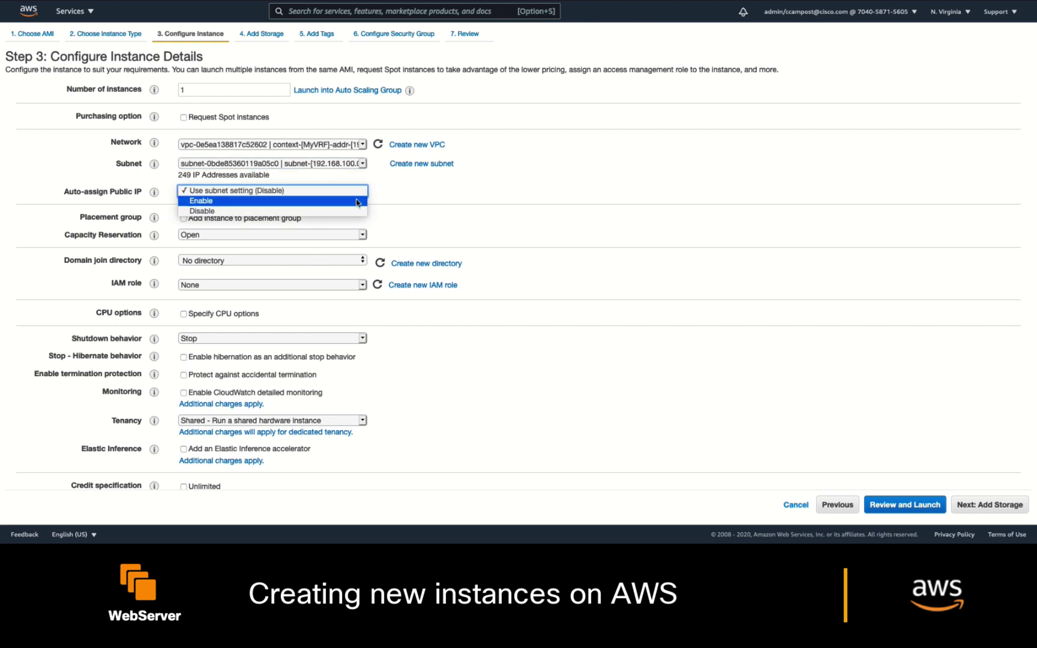
click(359, 204)
scroll(717, 349, down, 10)
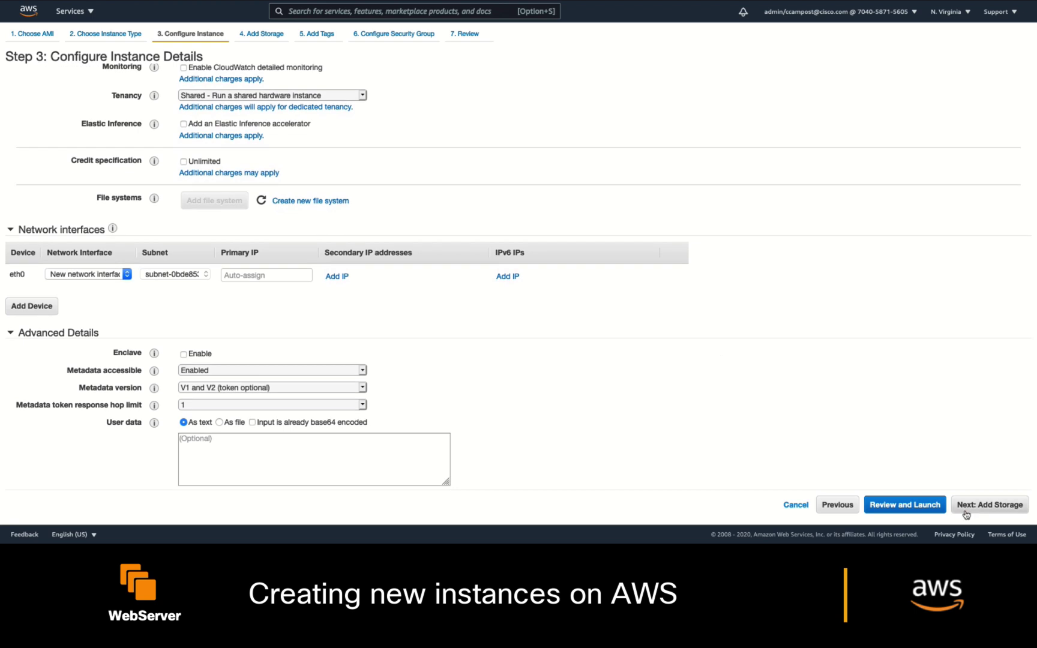
Step: Add an owner tag with the owner's name to the instance
click(966, 514)
click(984, 515)
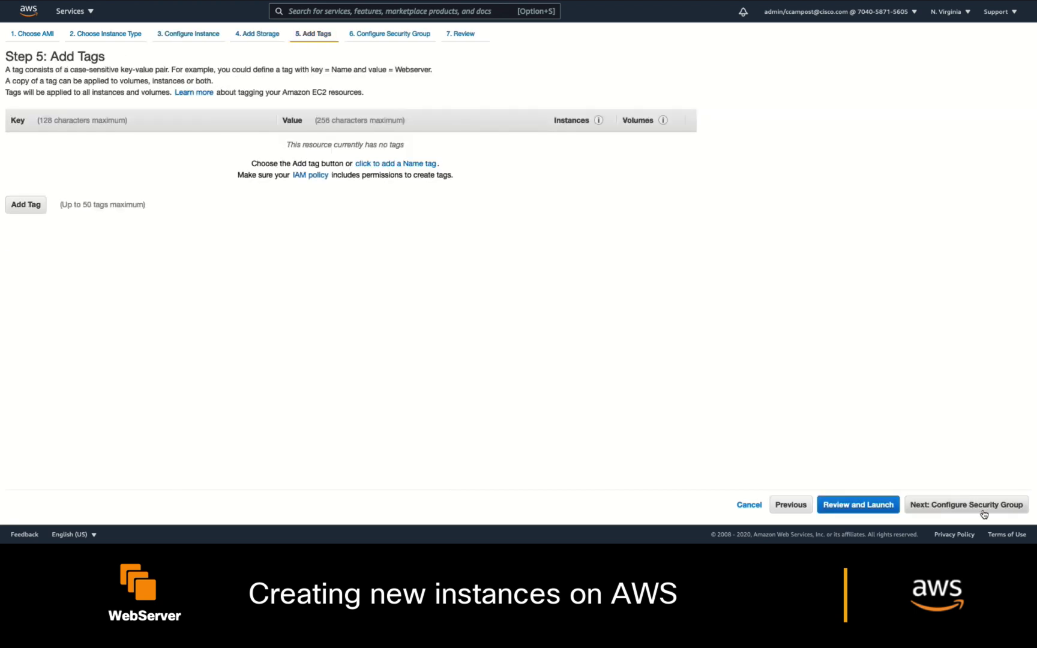
click(34, 210)
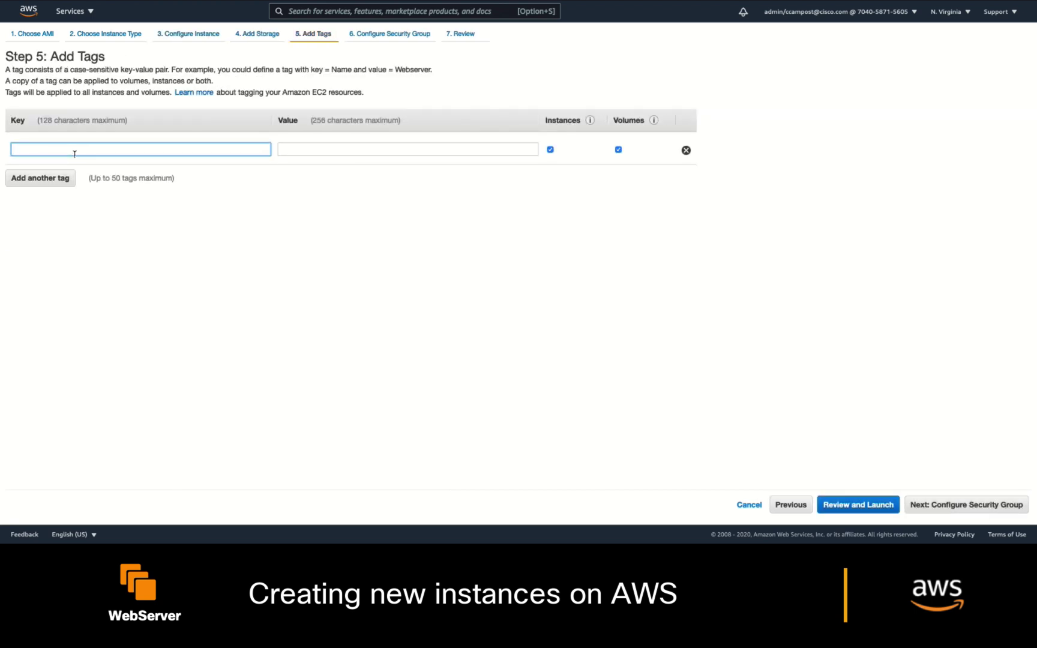
text(owner)
click(315, 153)
text(Carlos)
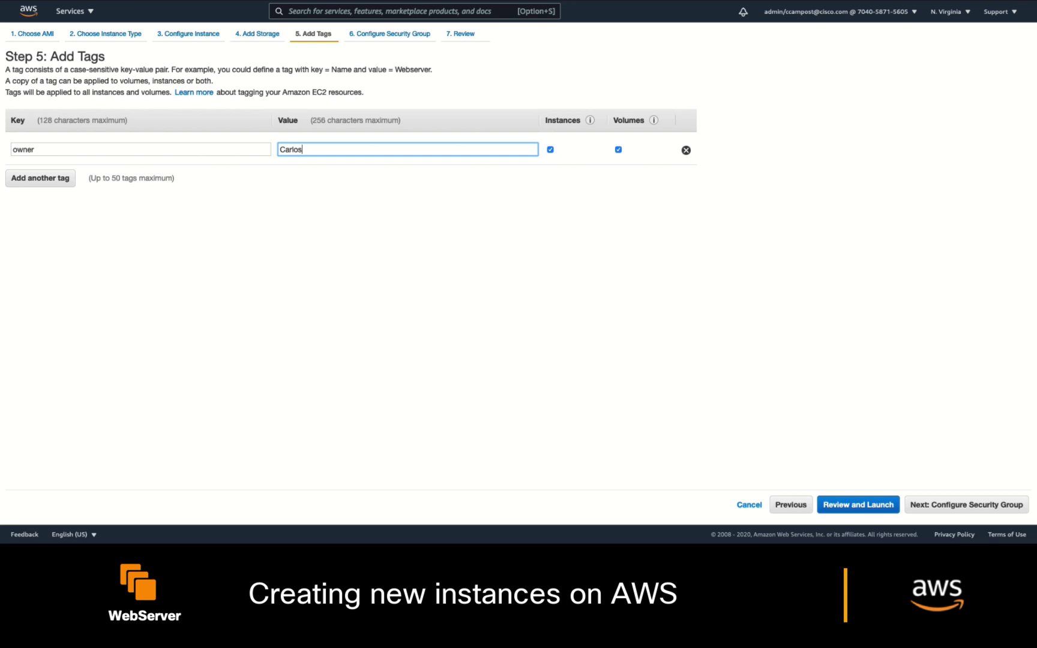
Step: Review and launch the instance with the existing CloudACIInstances key pair
click(870, 507)
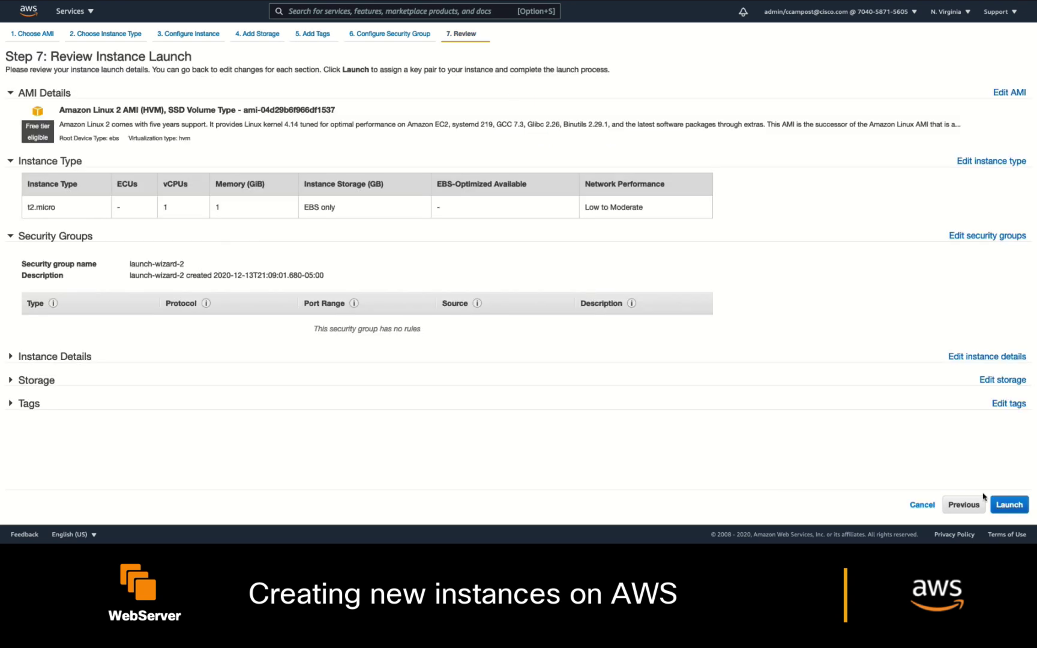
click(1010, 506)
click(676, 289)
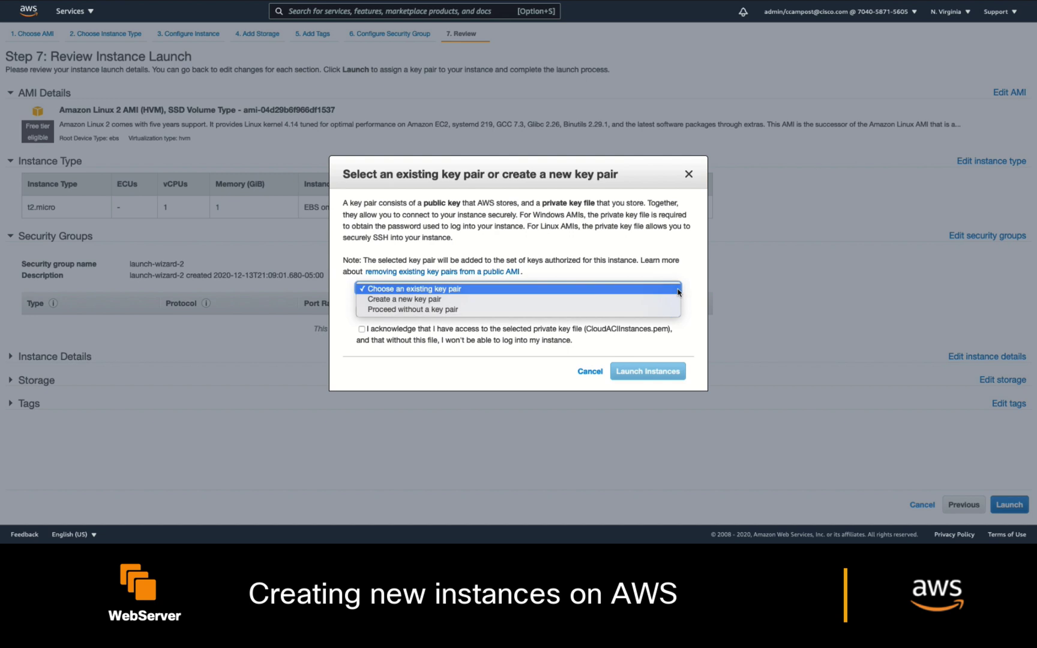
click(678, 290)
click(362, 328)
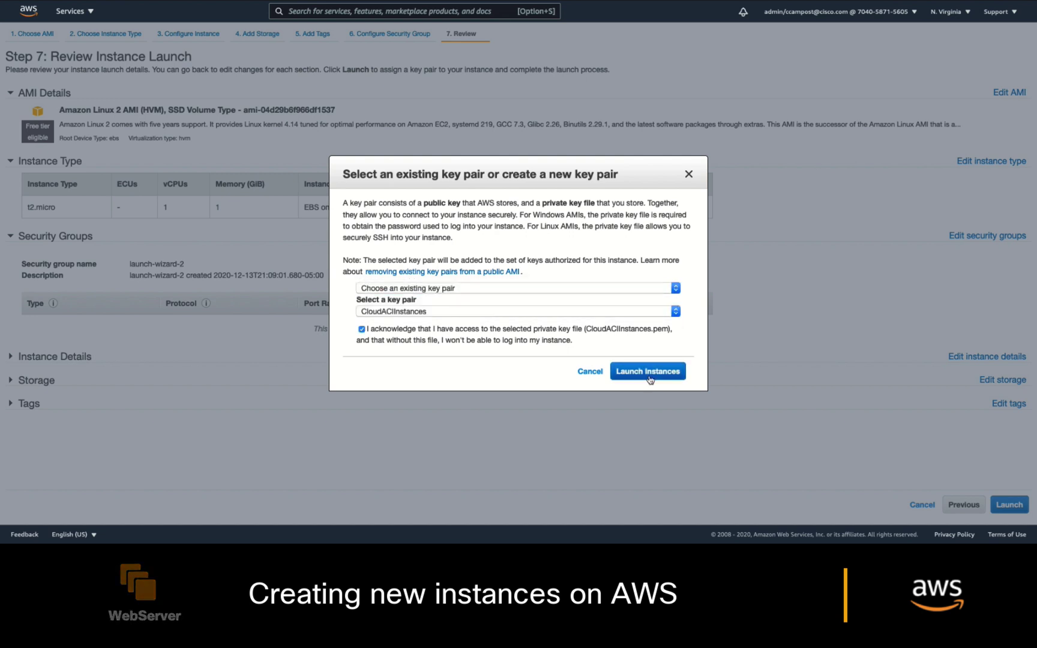
click(647, 370)
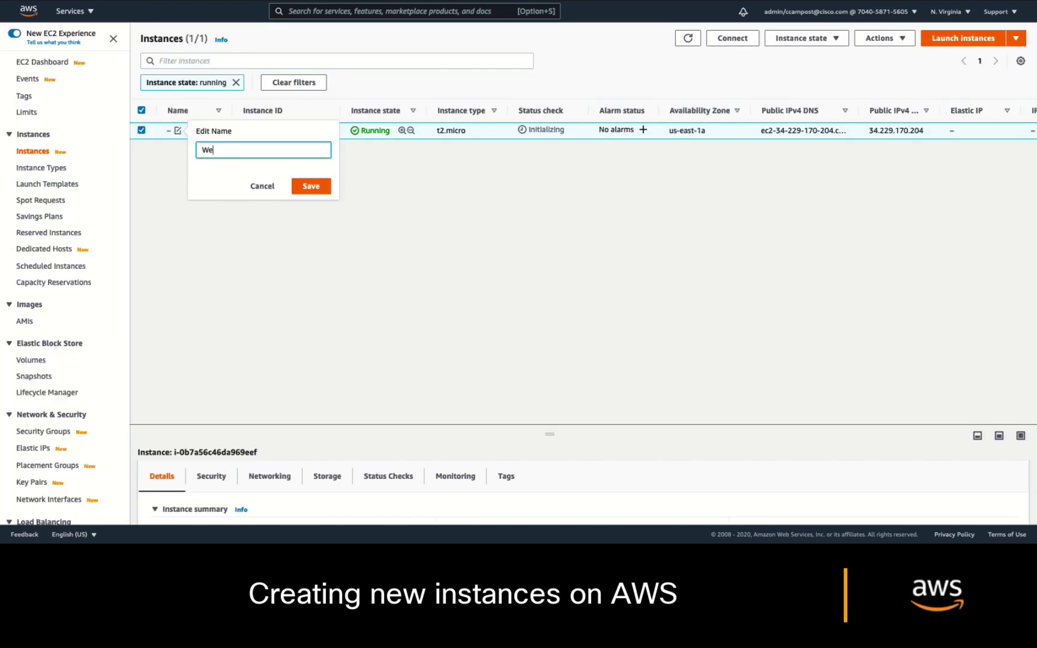
Step: Name the first instance WebServer; start a second Amazon Linux 2 instance in MyVRF's 192.168.200.0/24 subnet
text(Server)
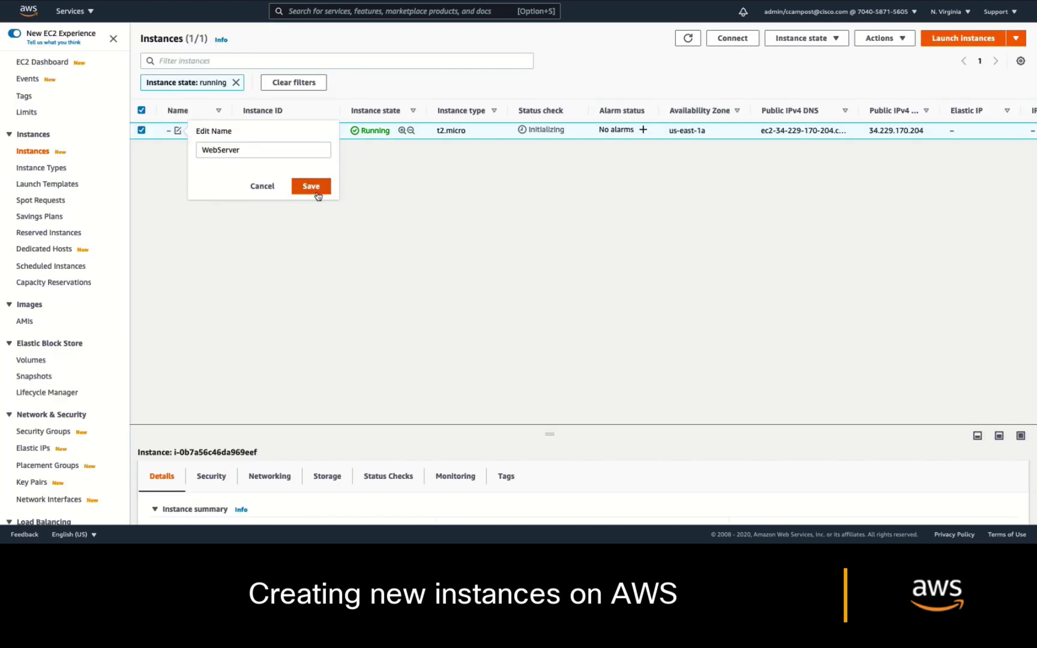
click(307, 186)
click(990, 43)
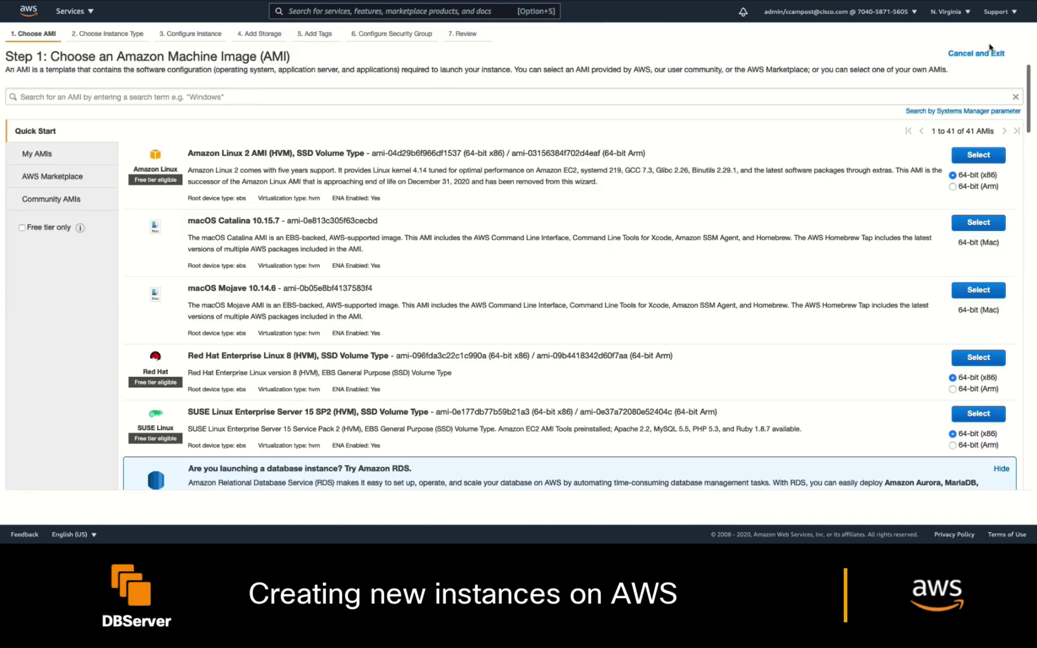
click(996, 156)
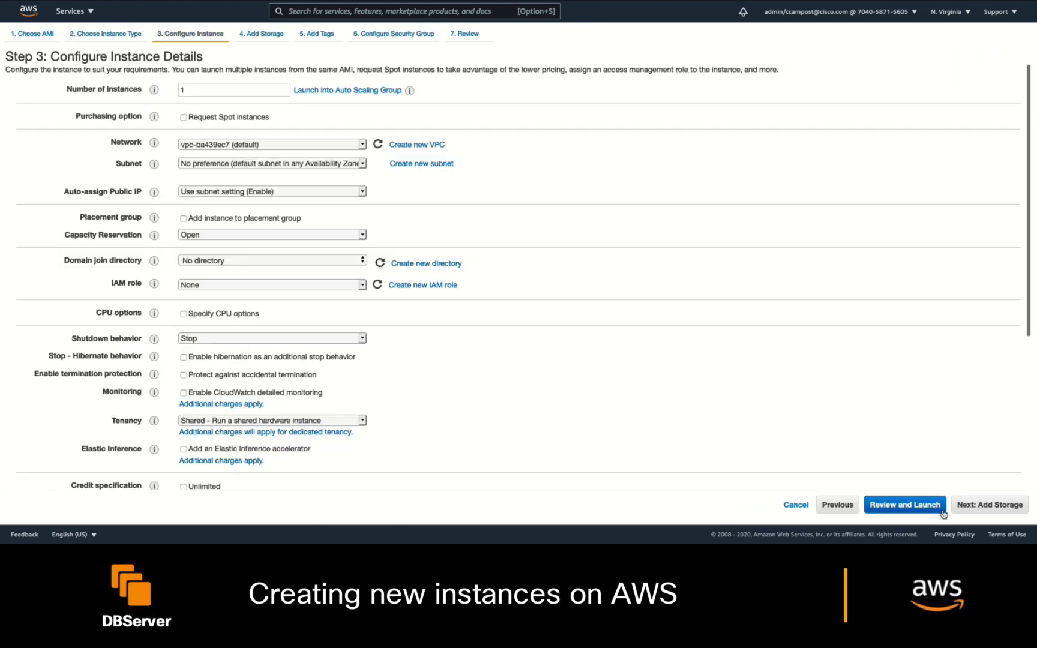
click(360, 163)
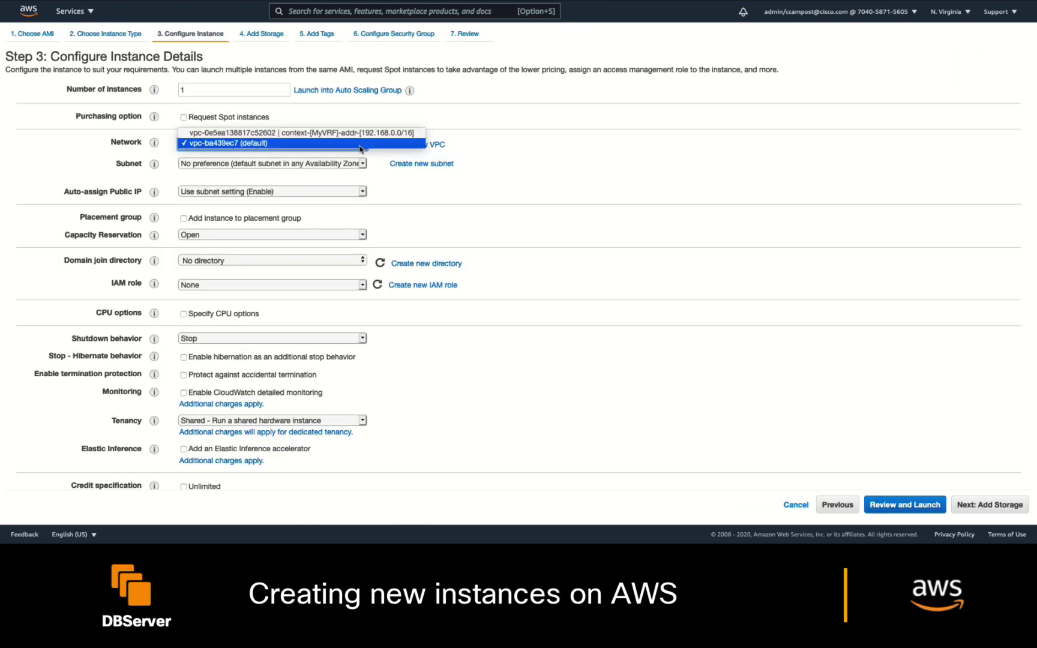
click(362, 163)
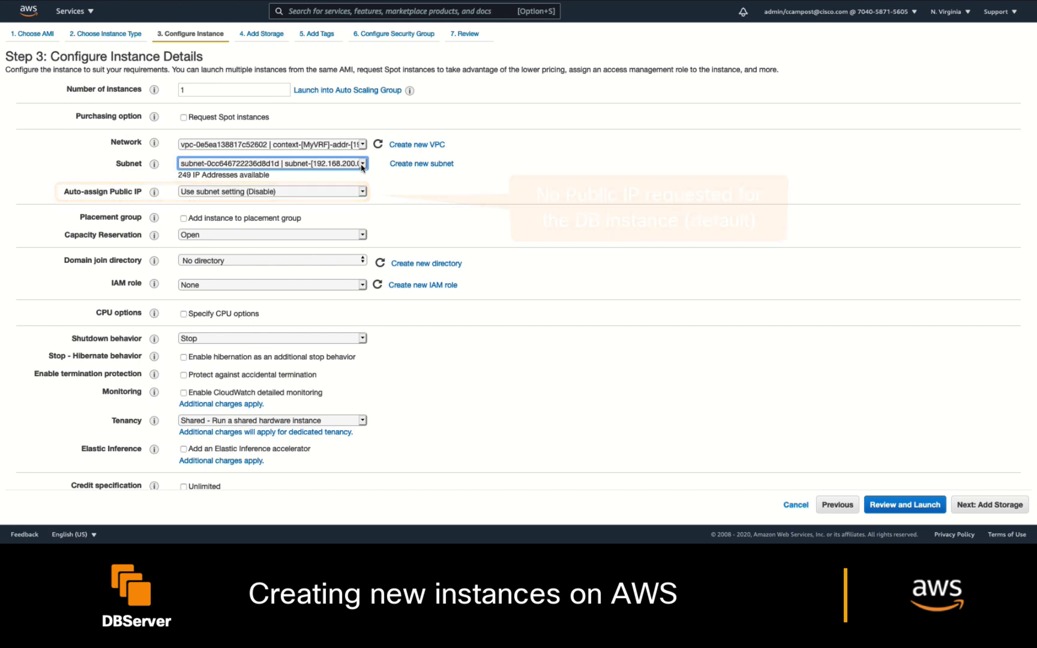
Step: Tag the second instance with owner=DBA
click(964, 507)
click(964, 507)
click(24, 204)
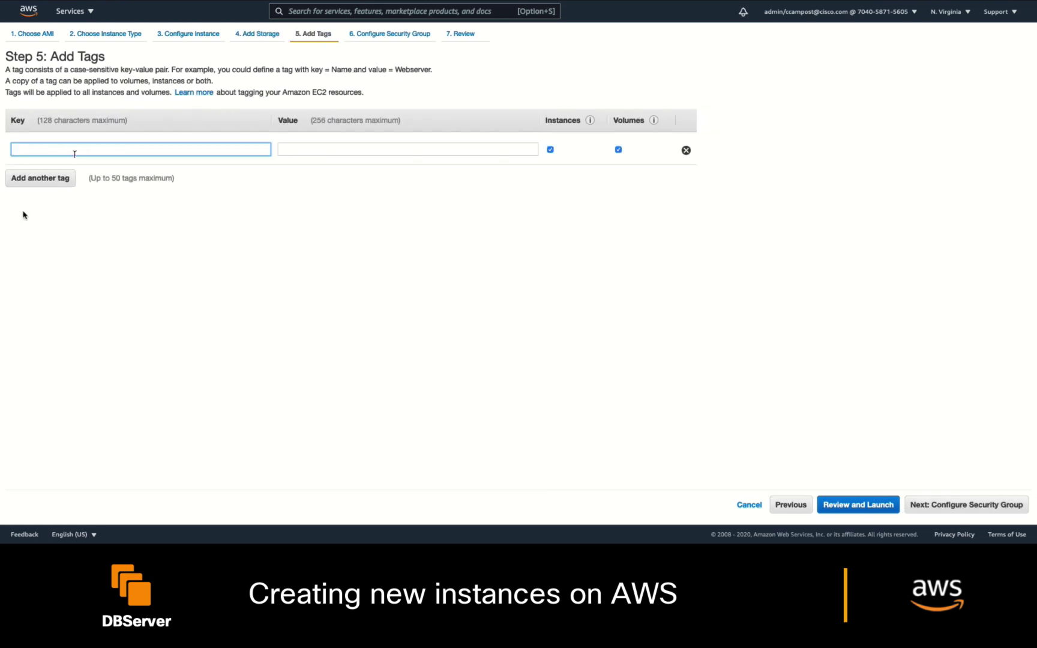
text(owner)
click(408, 149)
text(DBA)
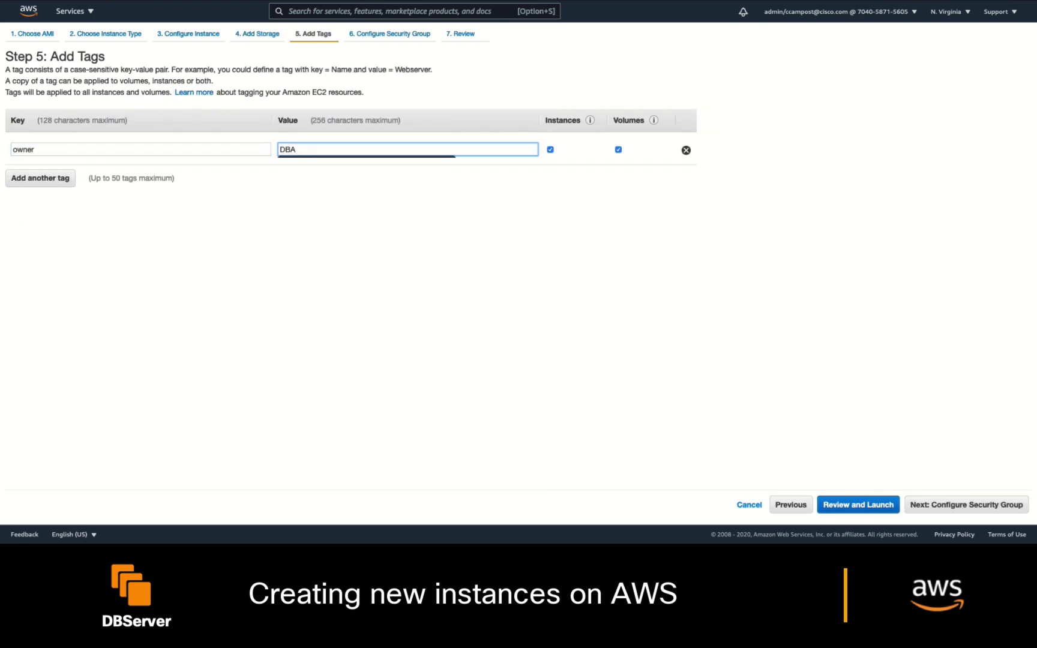
Step: Review and launch the database instance with the existing key pair
click(858, 505)
click(1009, 503)
click(360, 328)
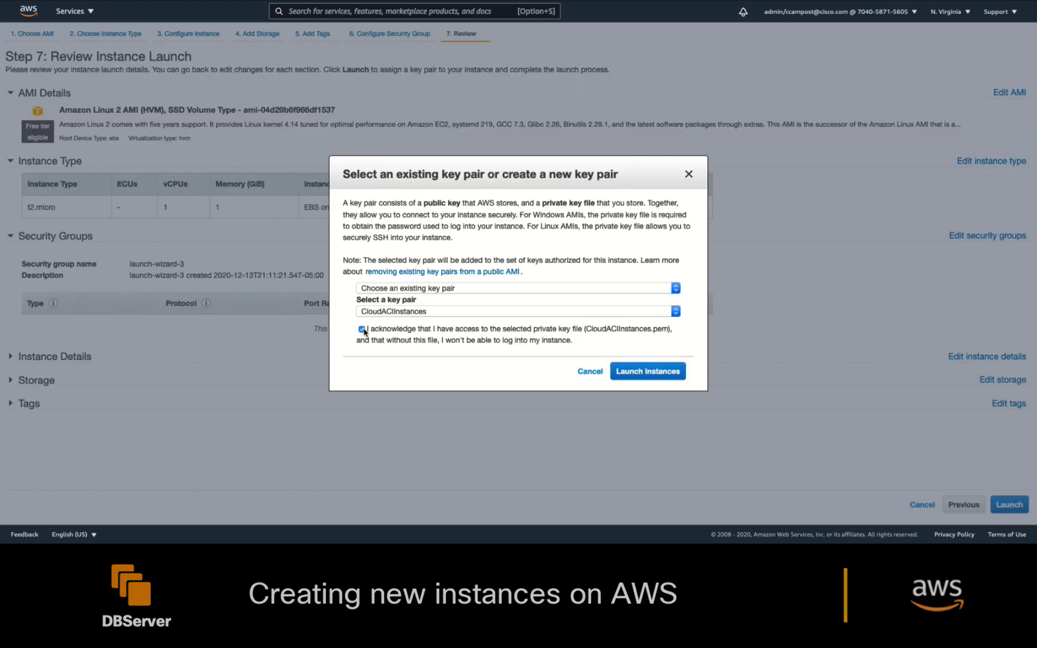
click(654, 372)
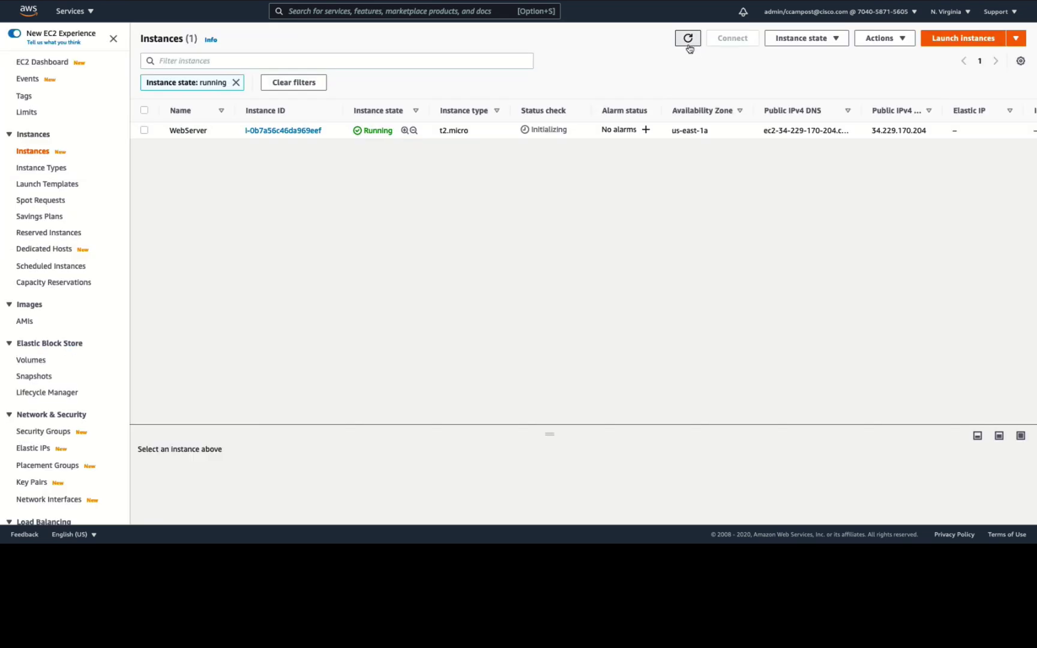
Step: Name the second instance Database and check the WebServer and Database security groups
click(687, 39)
text(Database)
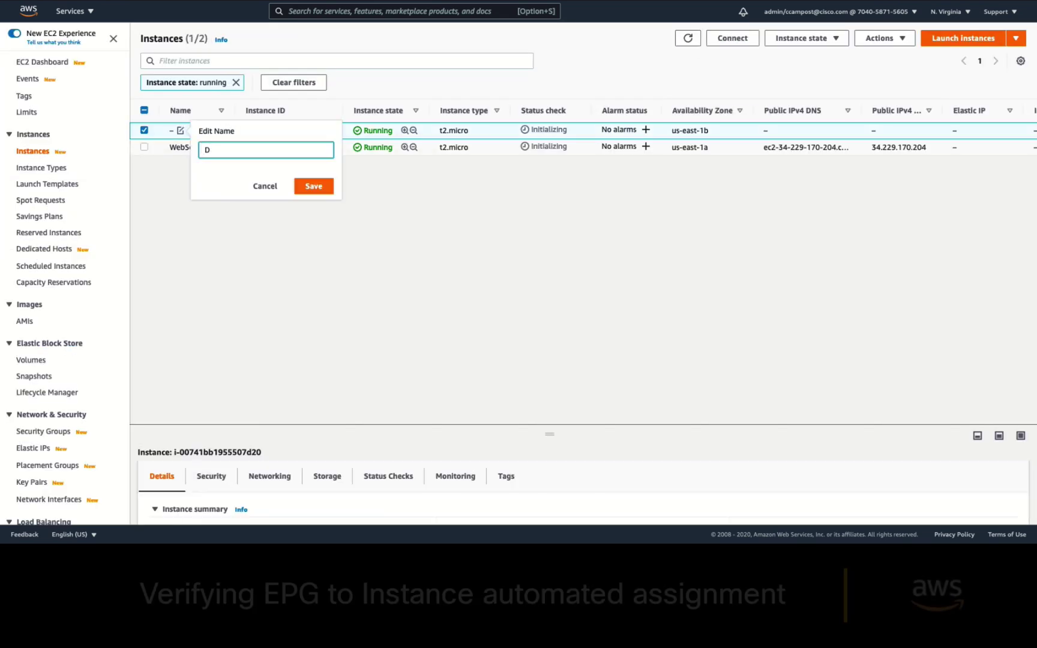
click(313, 187)
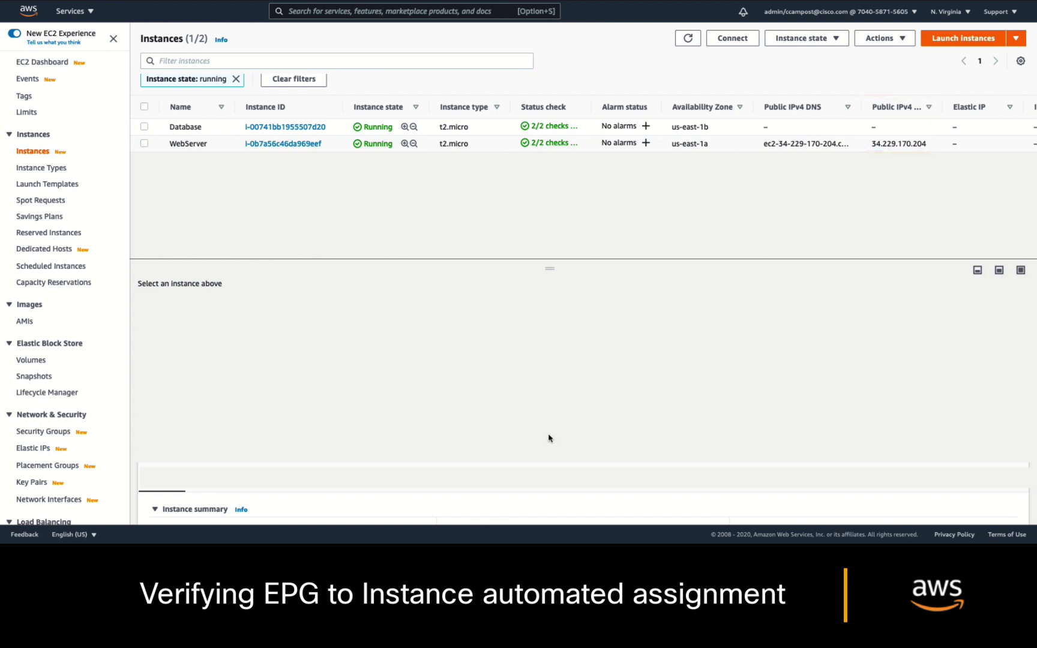
click(194, 146)
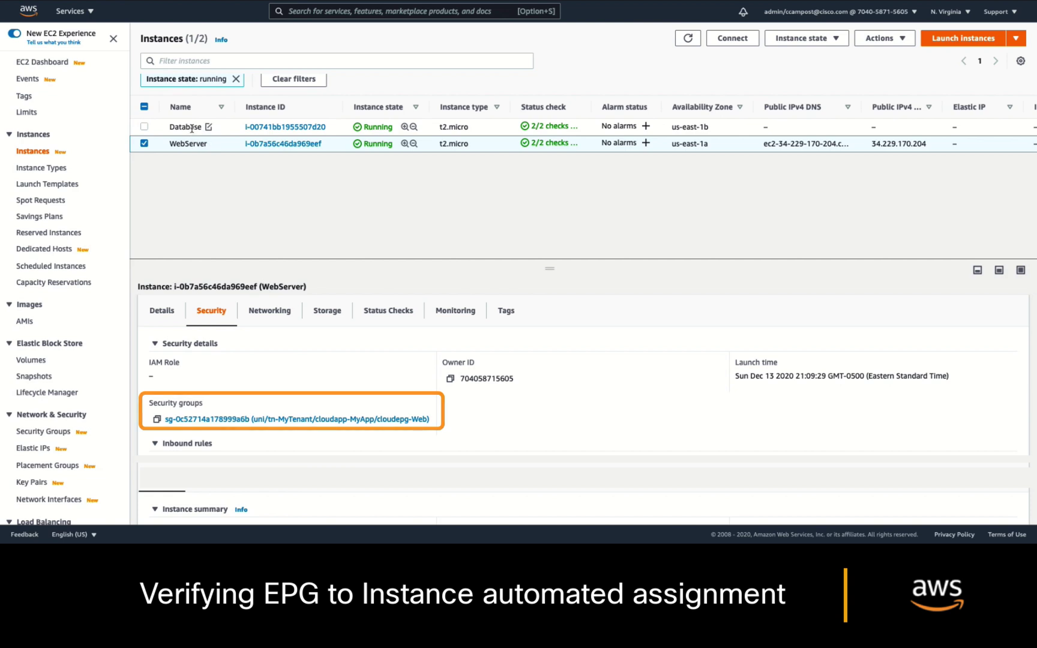
click(192, 127)
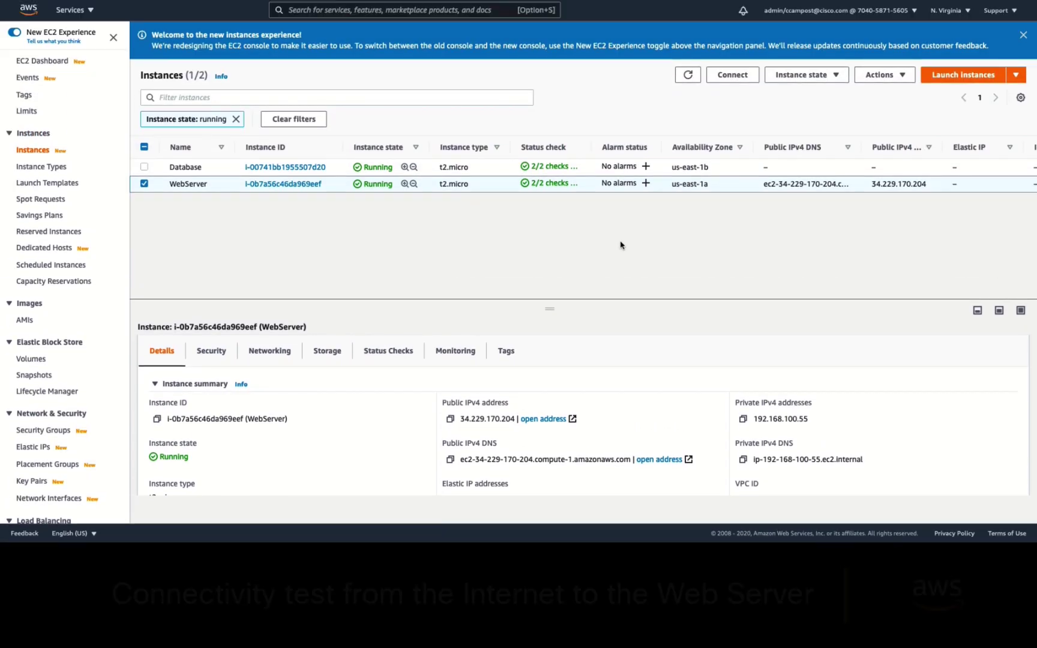
Step: Try a browser terminal on WebServer, then copy the example ssh command from SSH client
click(740, 75)
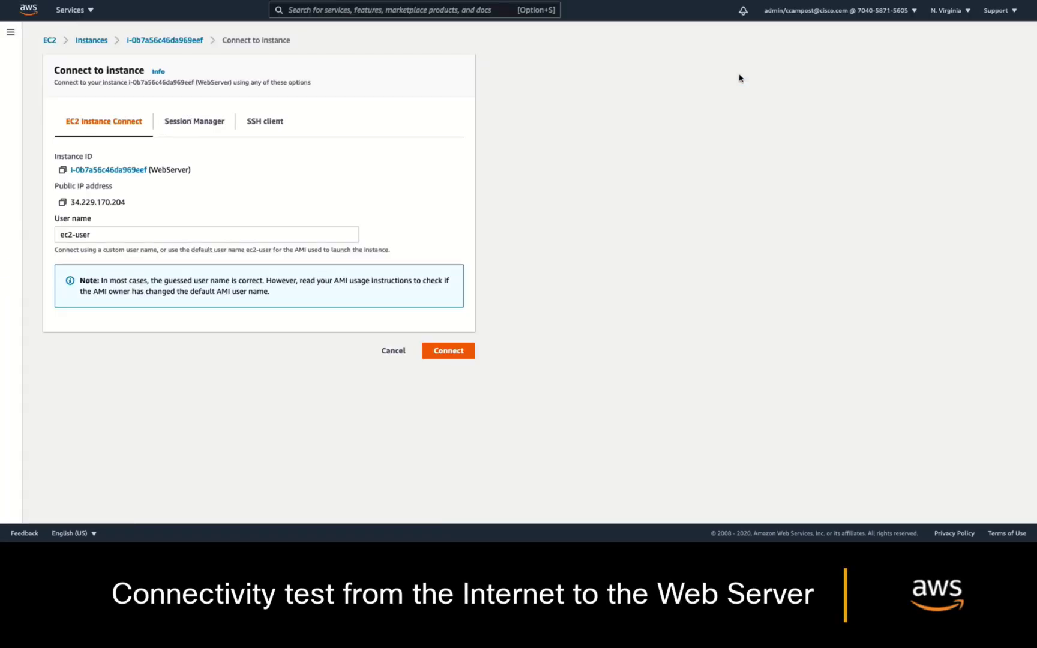
click(449, 351)
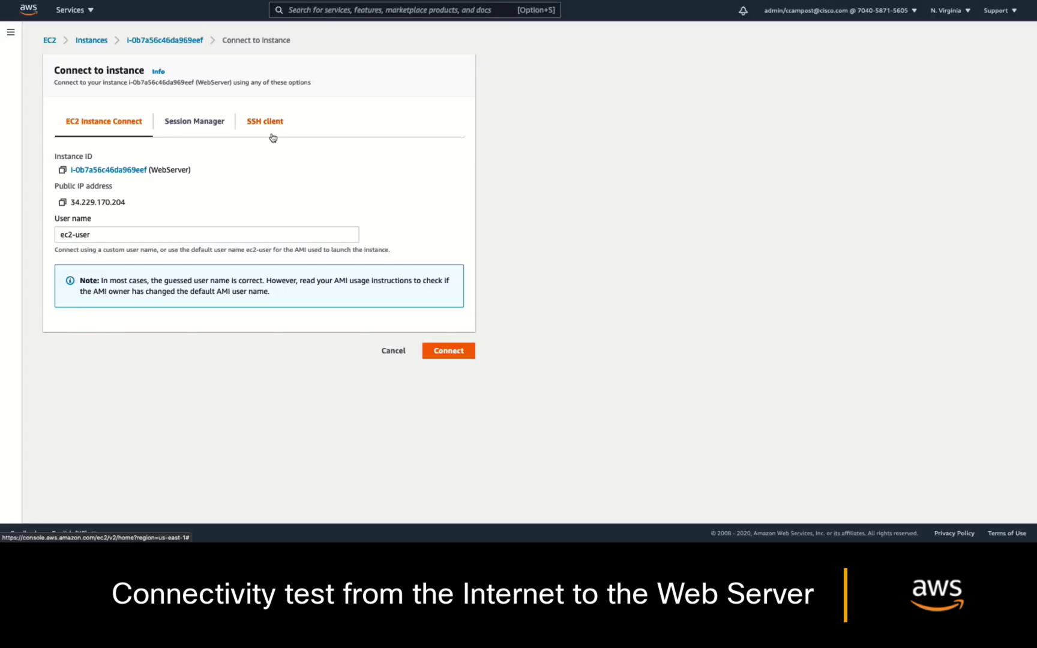
click(268, 130)
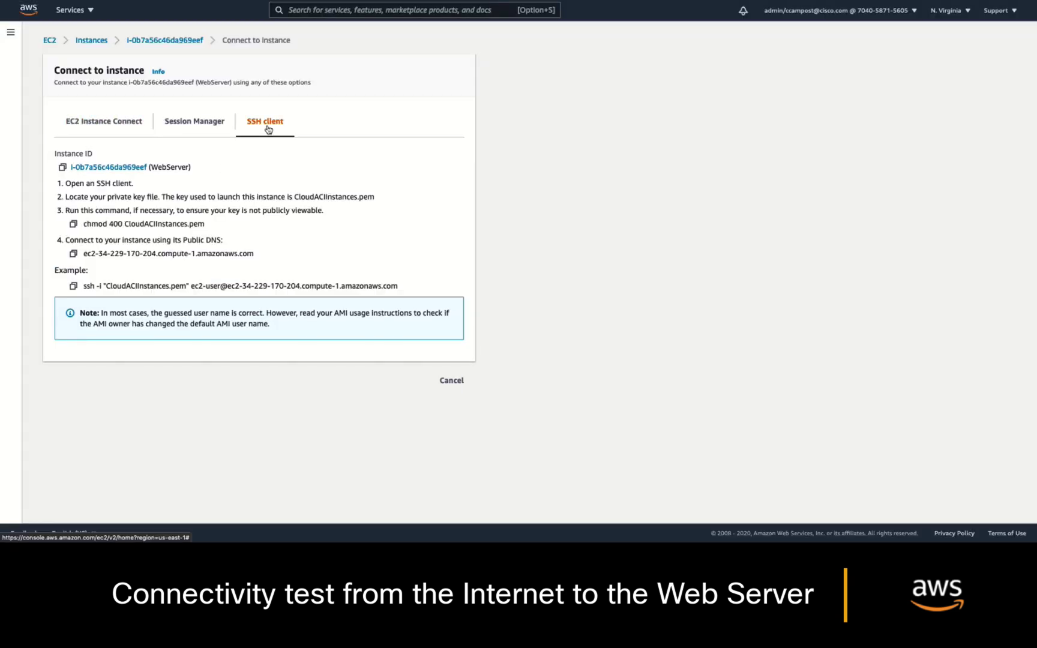
click(73, 286)
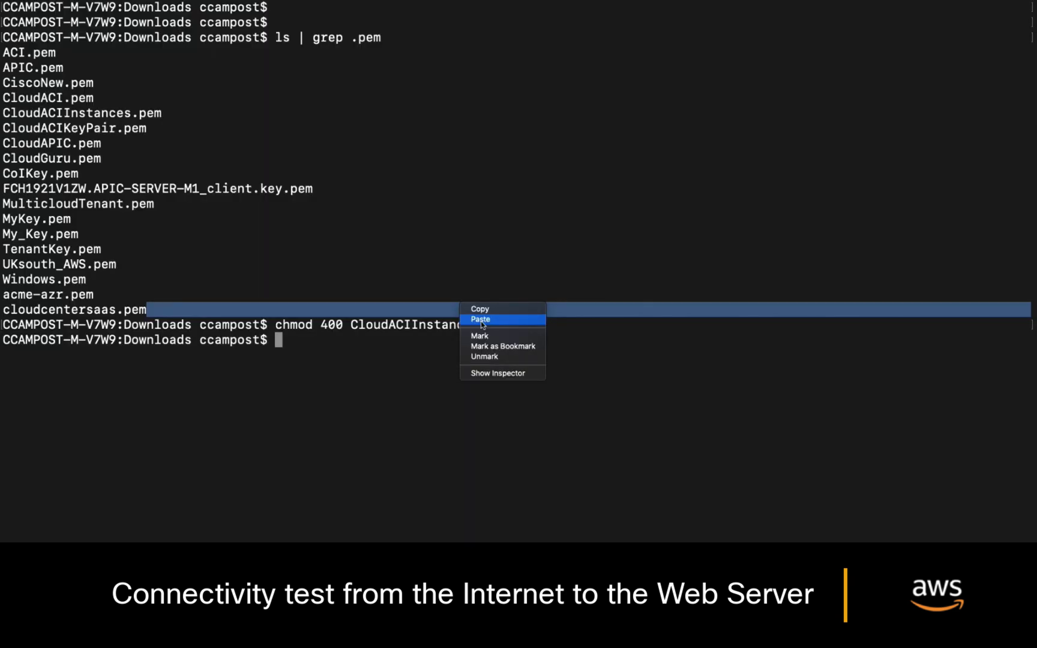
Step: Paste and run the ssh command to WebServer, then cancel it with Ctrl+C when it hangs
click(497, 319)
key(Return)
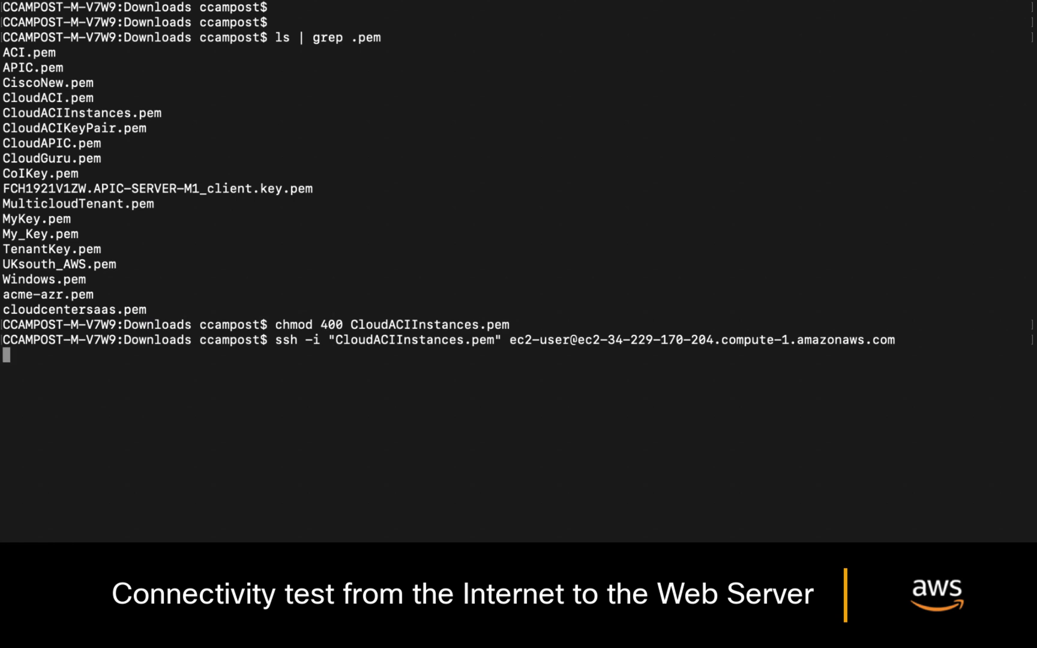
key(Return)
key(Return)
key(Return)
key(Return)
key(Return)
key(Return)
key(Return)
key(Return)
key(Return)
key(ctrl+c)
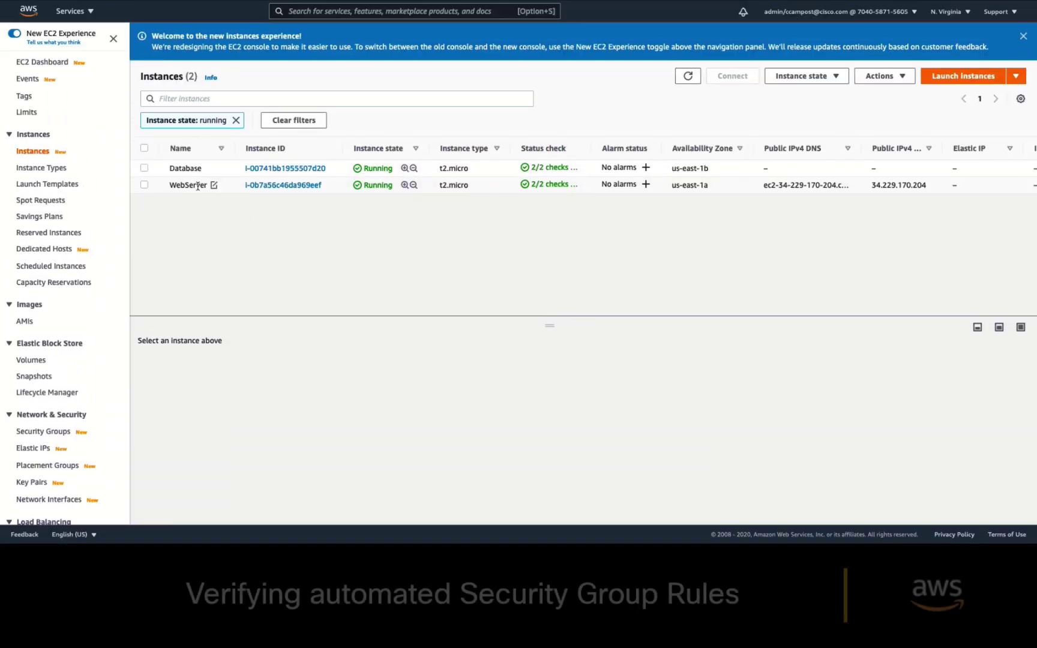
Step: Open the details of WebServer's security group sg-0c52714a178999a6b from its Security tab
click(198, 186)
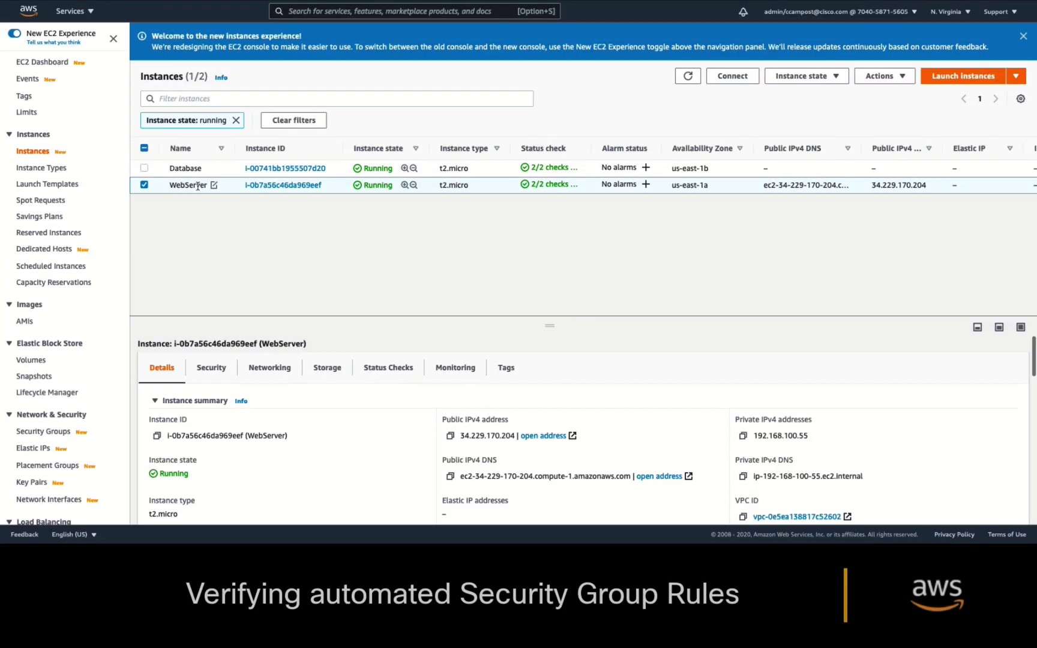
click(213, 368)
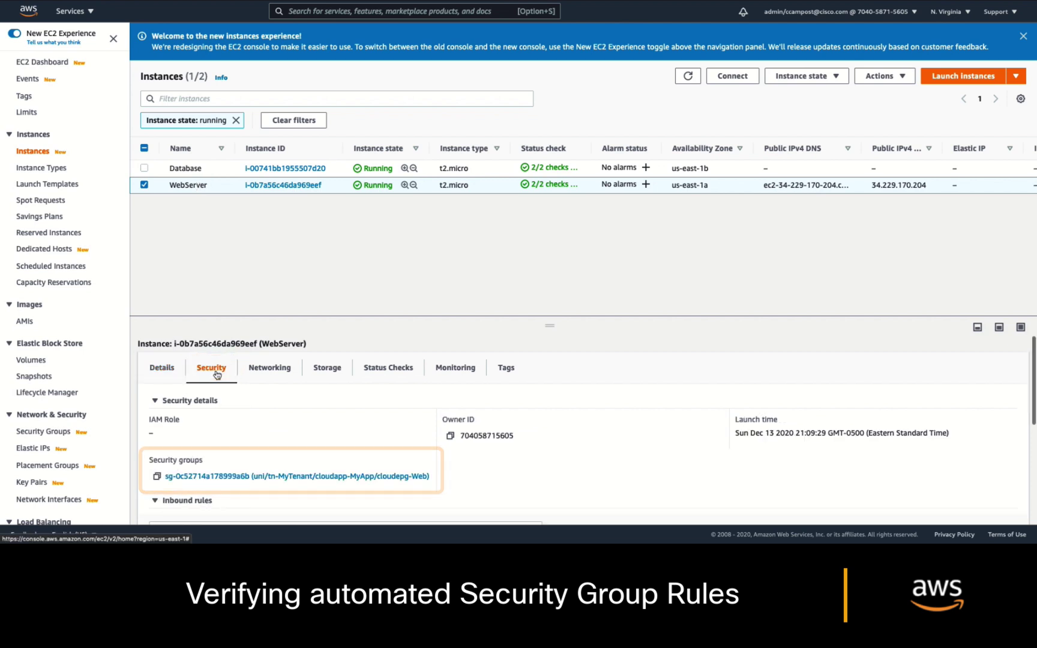
click(390, 477)
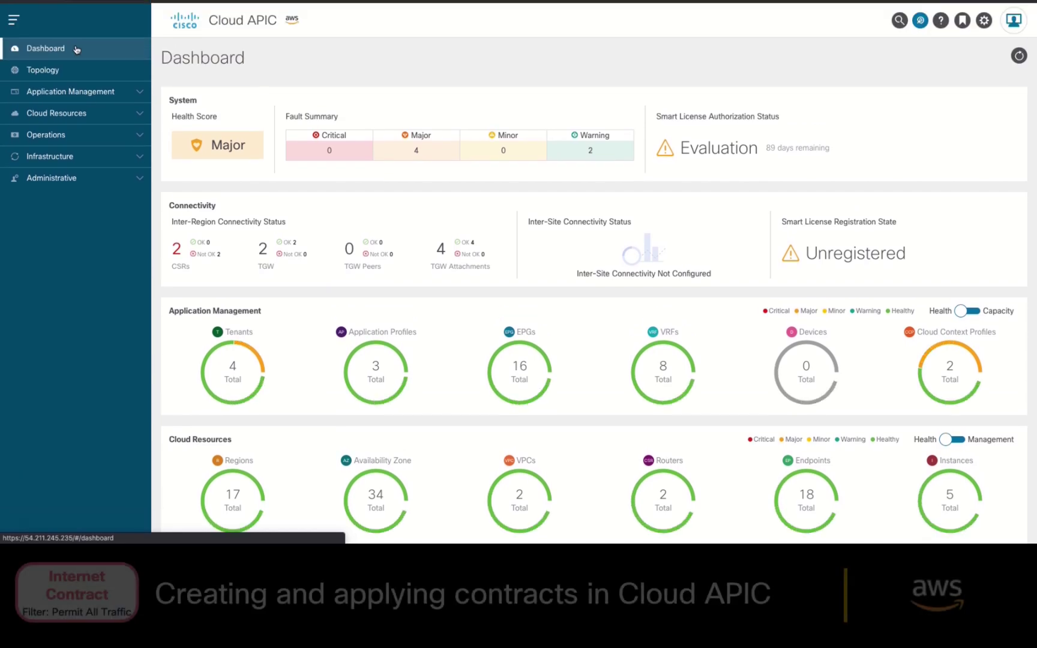
Step: Create a contract named Internet in MyTenant from the Contracts list
click(78, 91)
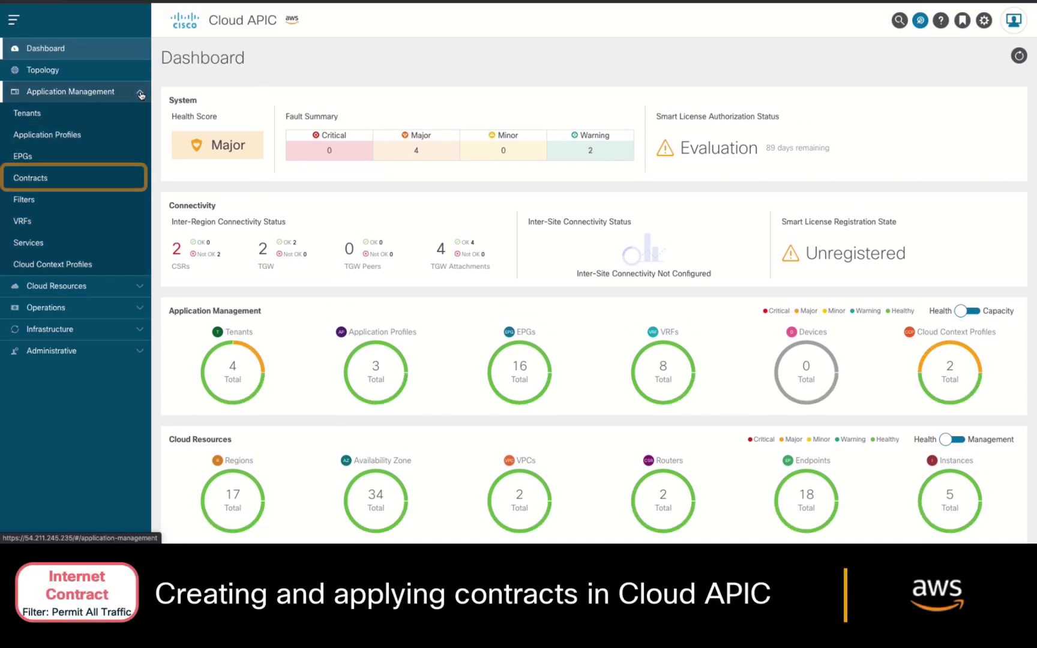
click(101, 180)
click(995, 87)
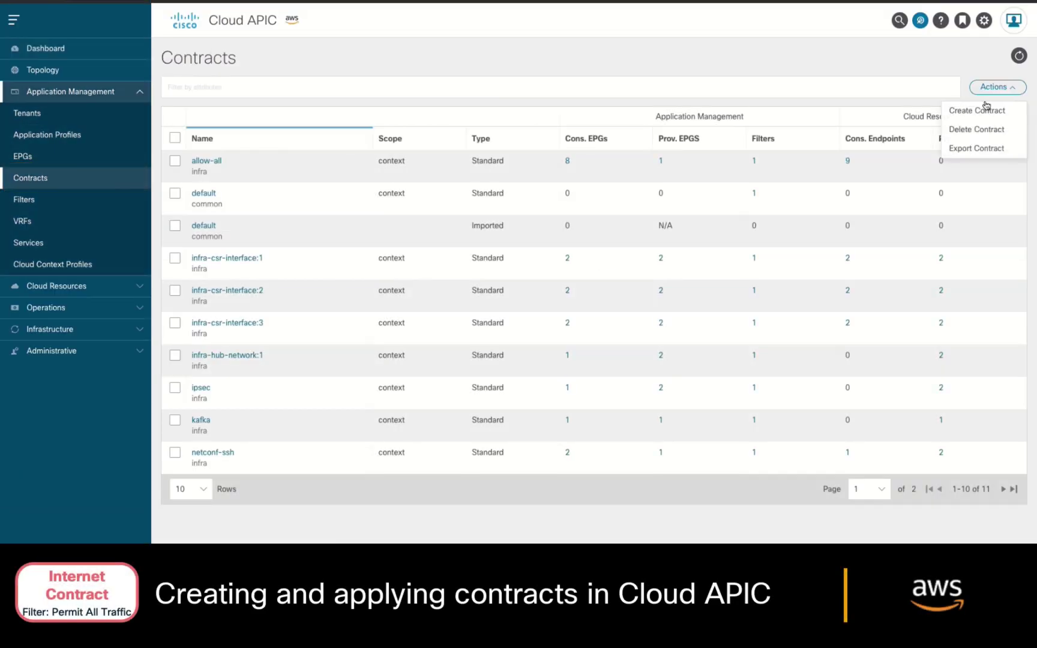
click(984, 112)
click(252, 102)
text(Internet)
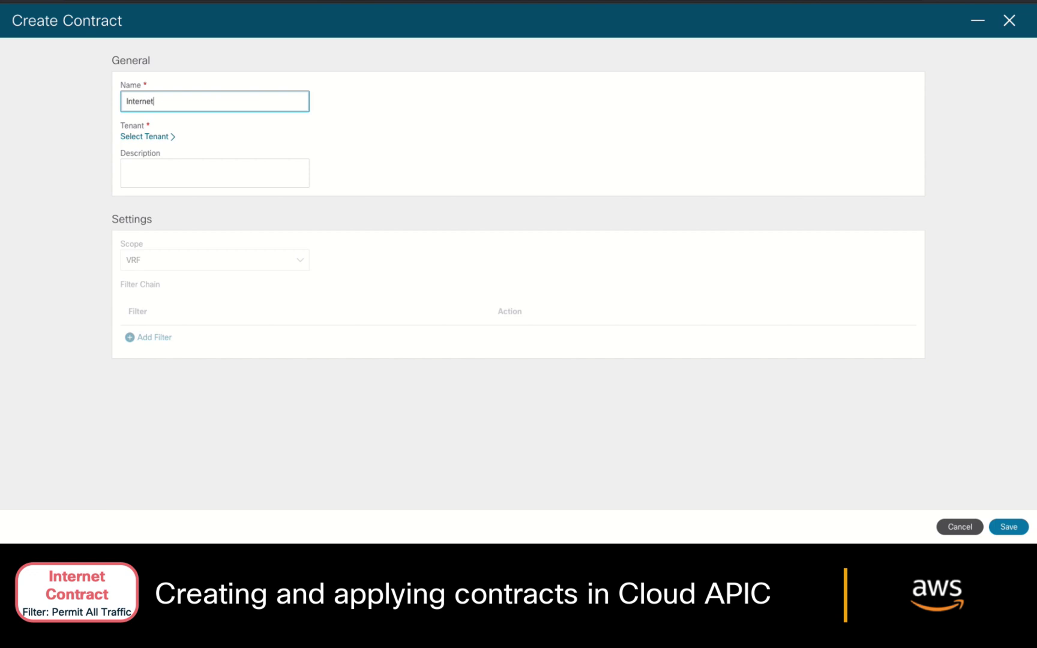
click(164, 139)
click(351, 204)
click(704, 419)
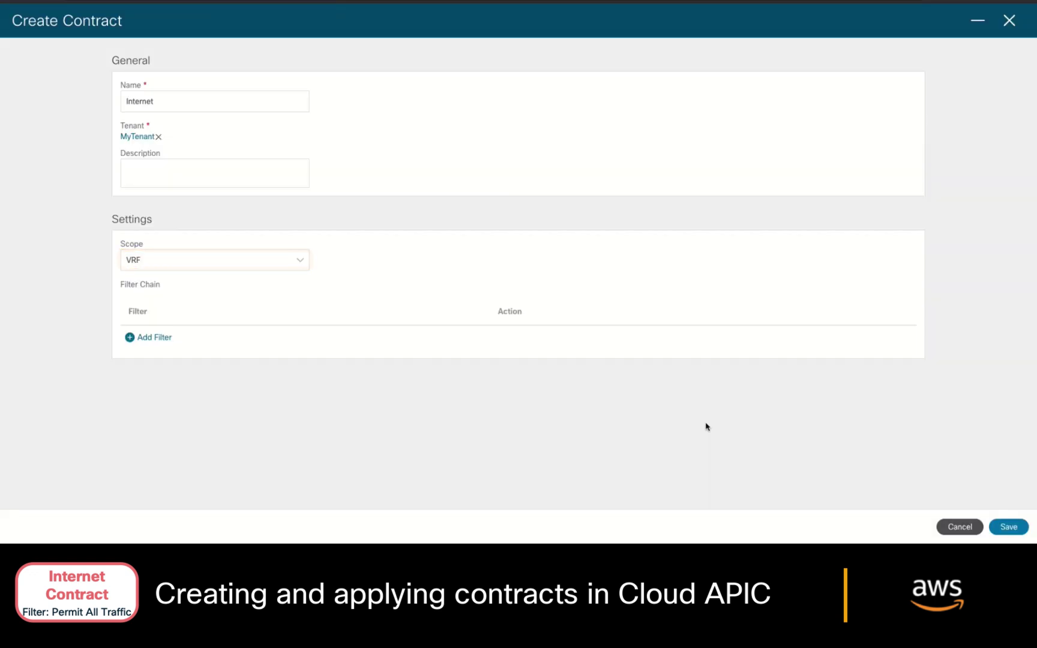
Step: Add the common default filter to the Internet contract and save it
click(150, 337)
click(169, 340)
click(348, 207)
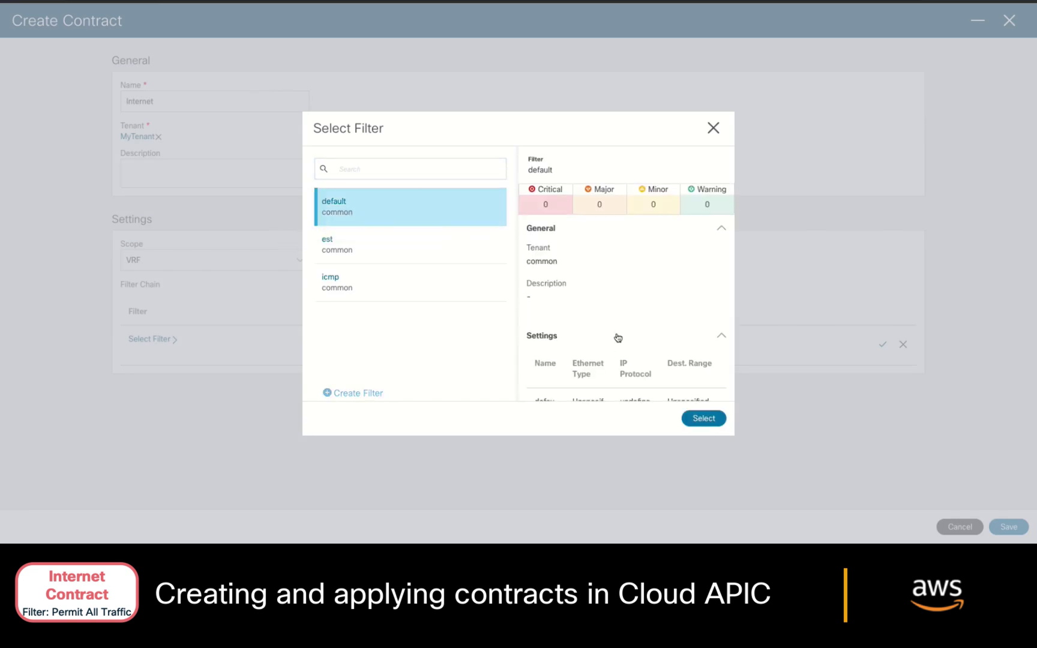
scroll(618, 338, down, 1)
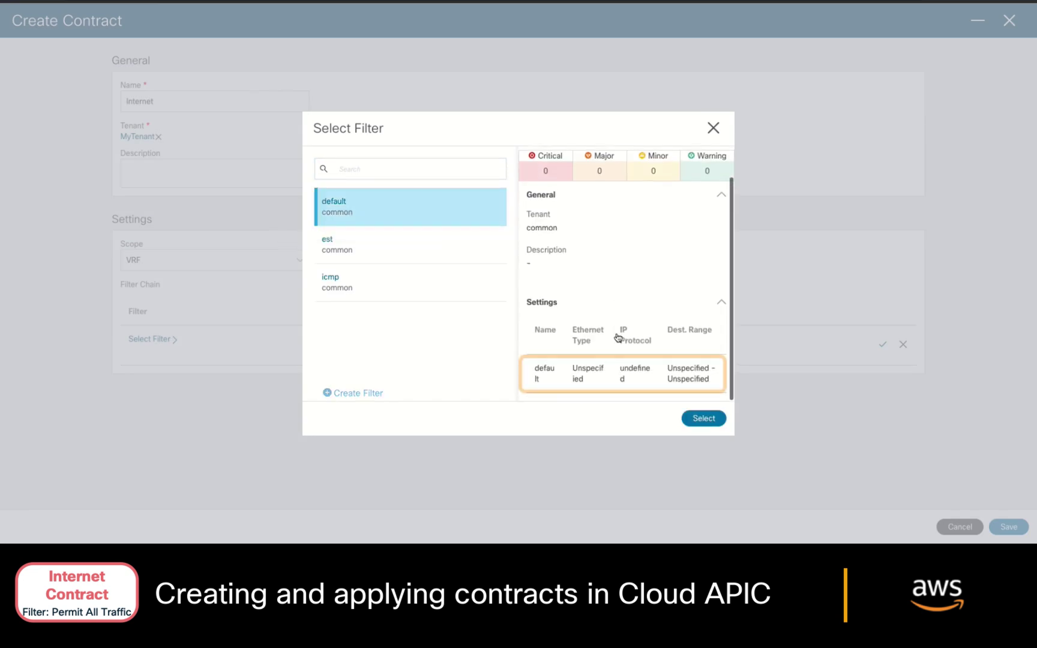
click(702, 420)
click(1011, 528)
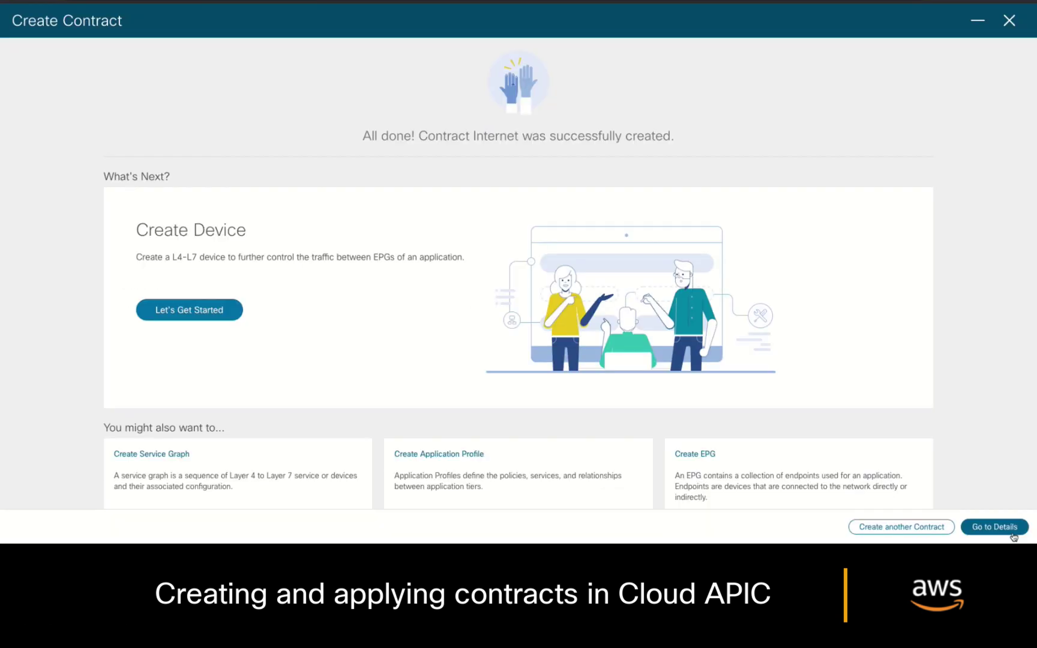
click(1012, 531)
click(920, 22)
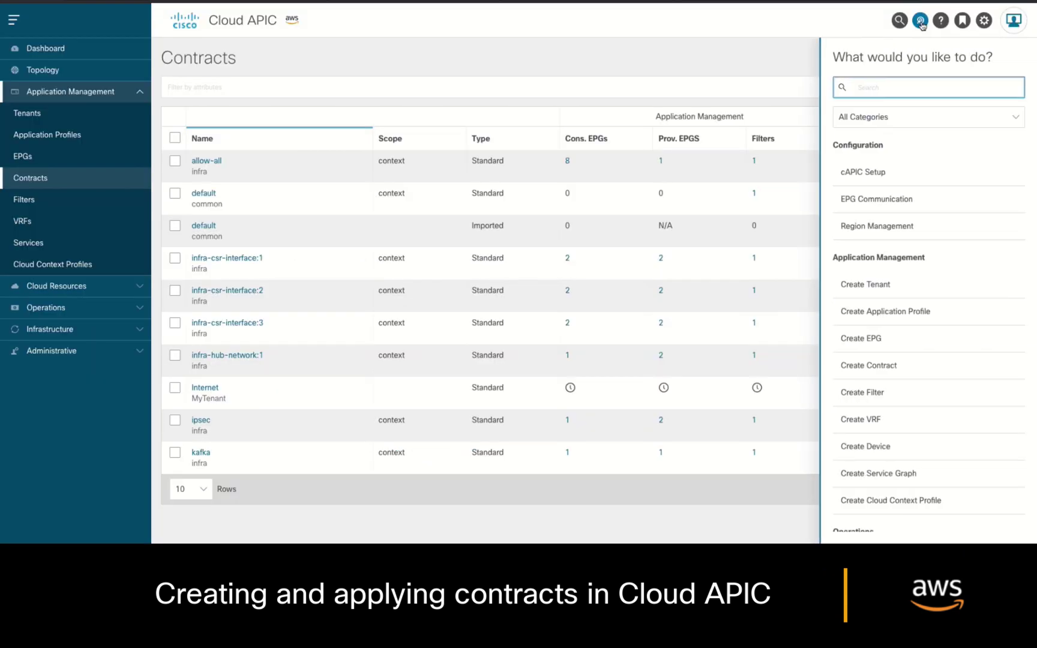
Step: Apply contract Internet with the Internet EPG consuming and the Web EPG providing, then save
click(922, 207)
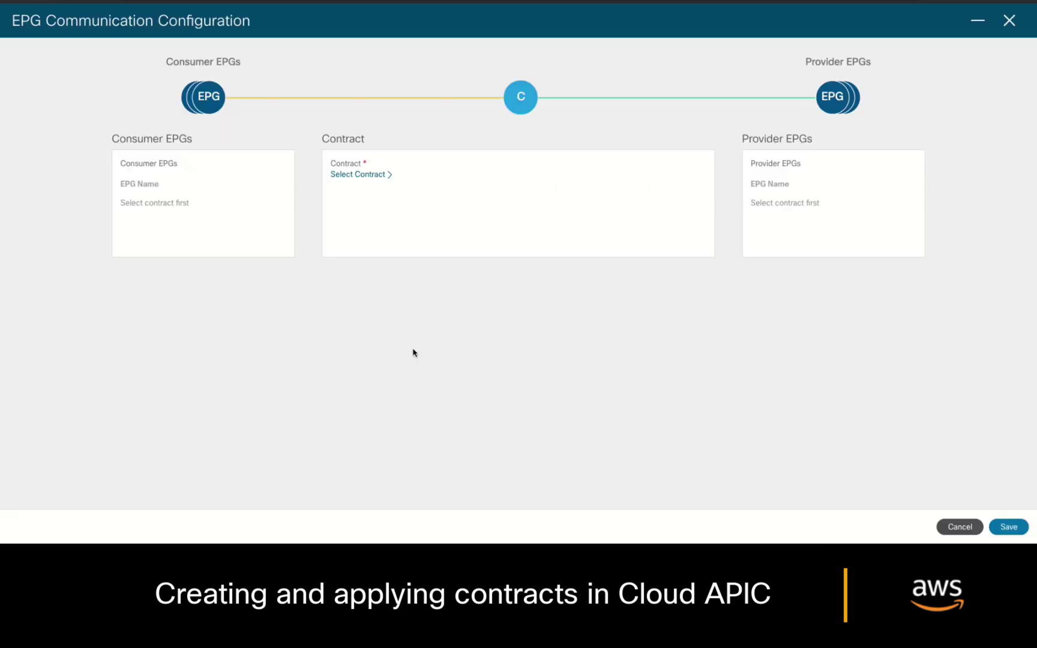
click(360, 175)
click(348, 204)
click(702, 418)
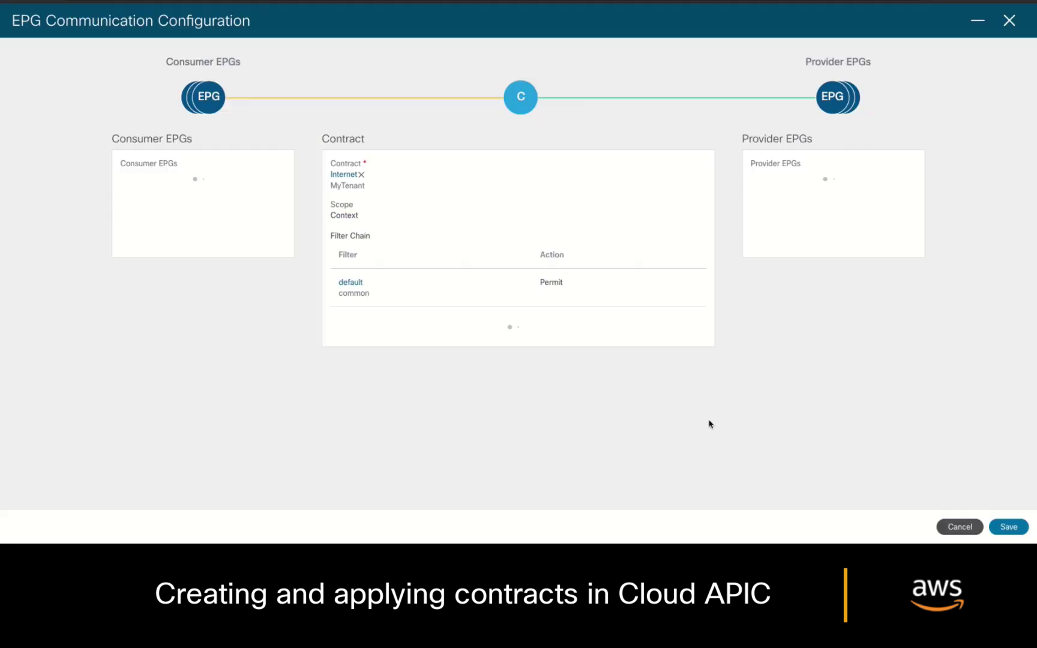
click(193, 204)
click(327, 254)
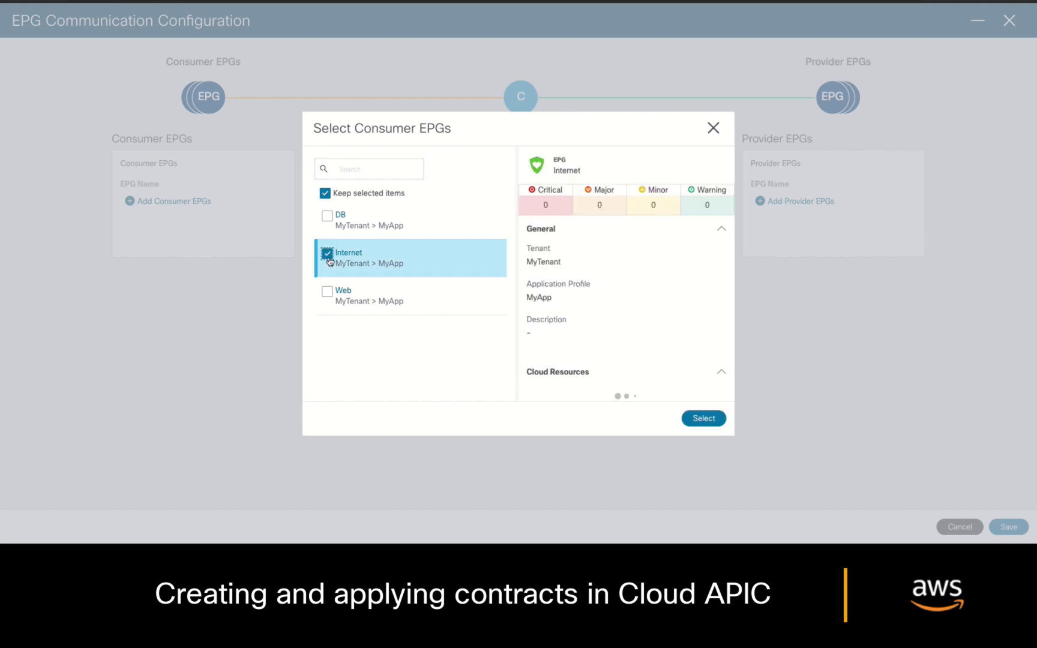
click(703, 418)
click(800, 203)
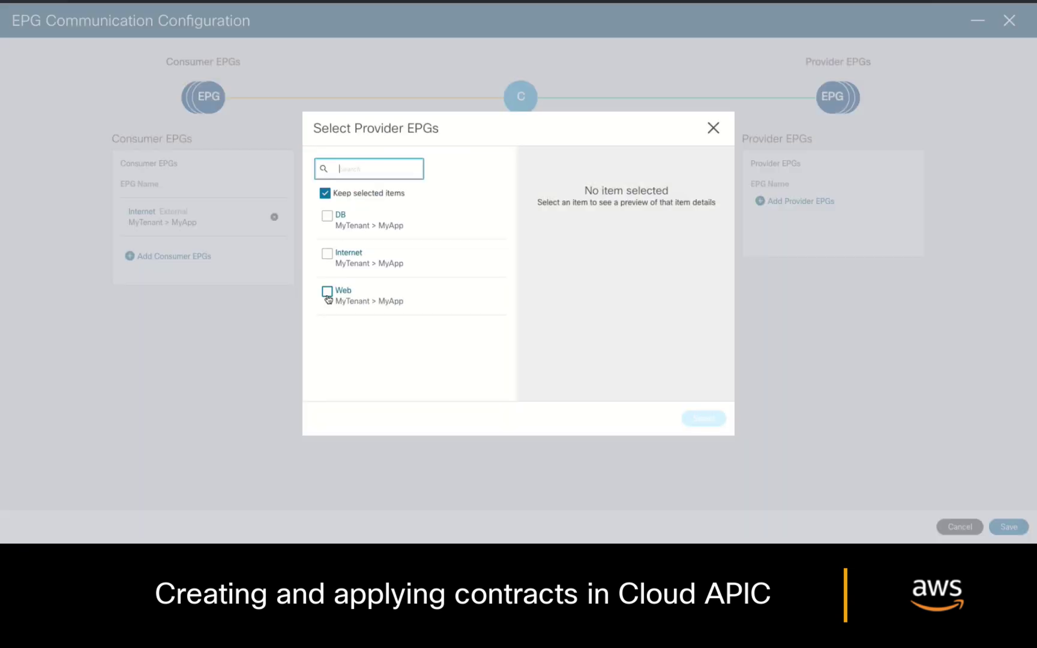
click(328, 294)
click(703, 419)
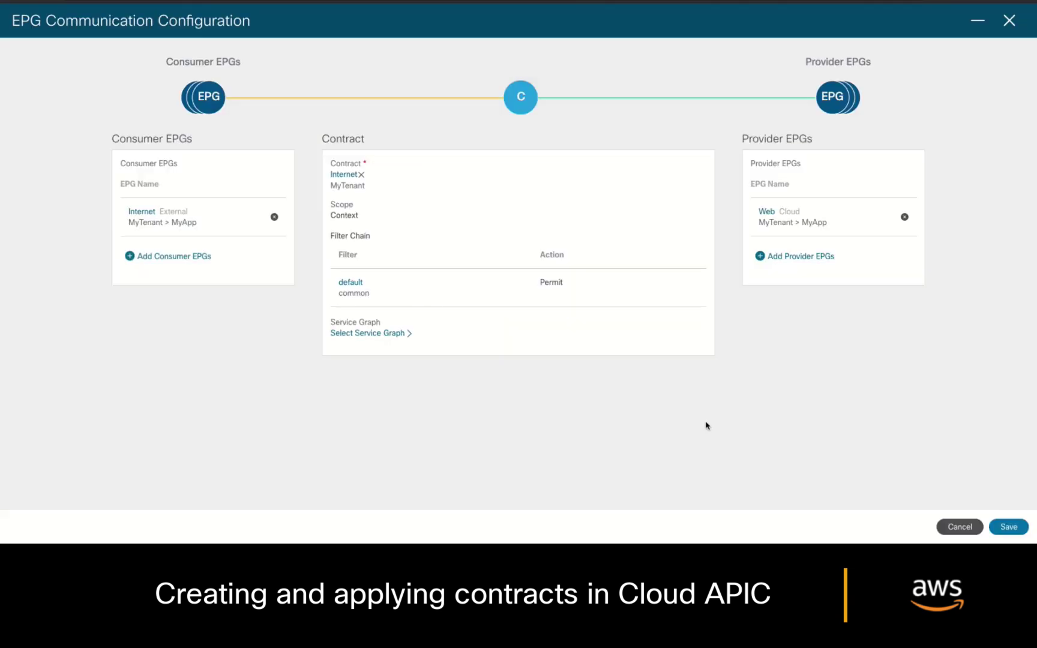
click(1000, 530)
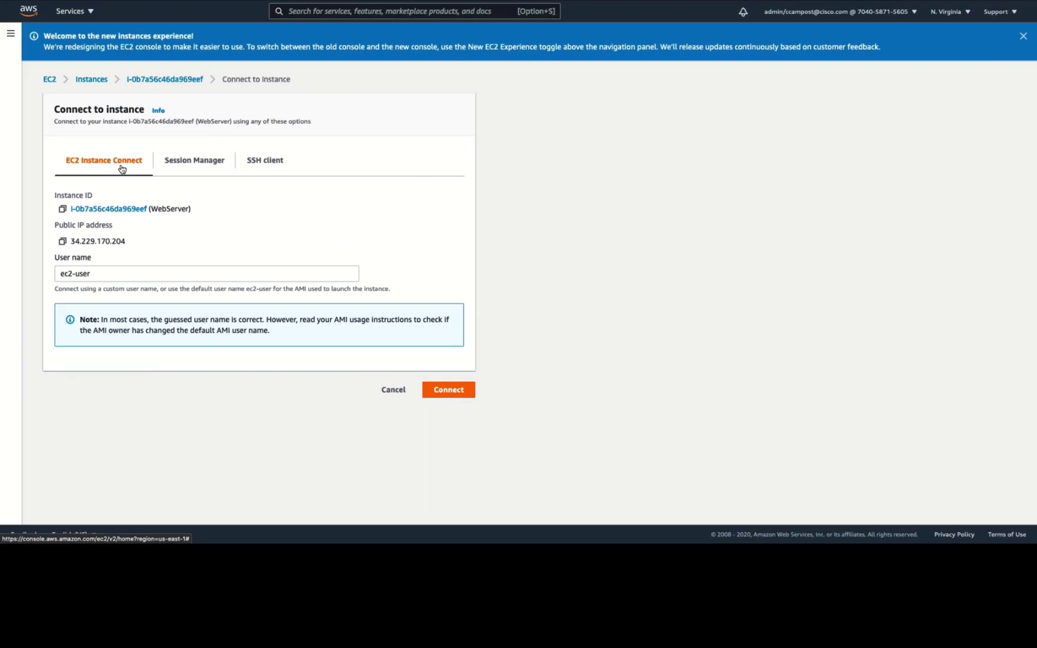
Step: Connect a browser terminal to WebServer, confirm the shell responds, then view the Web security group
click(444, 389)
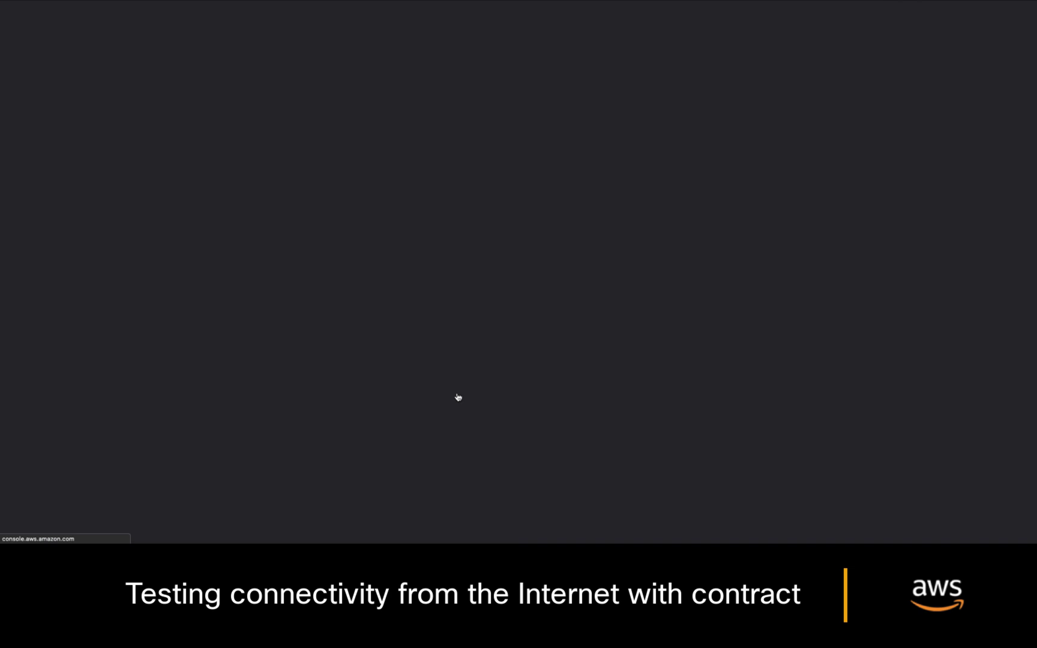
key(Return)
key(Return)
key(Return)
key(Return)
key(Return)
key(Return)
key(Return)
key(Return)
key(Return)
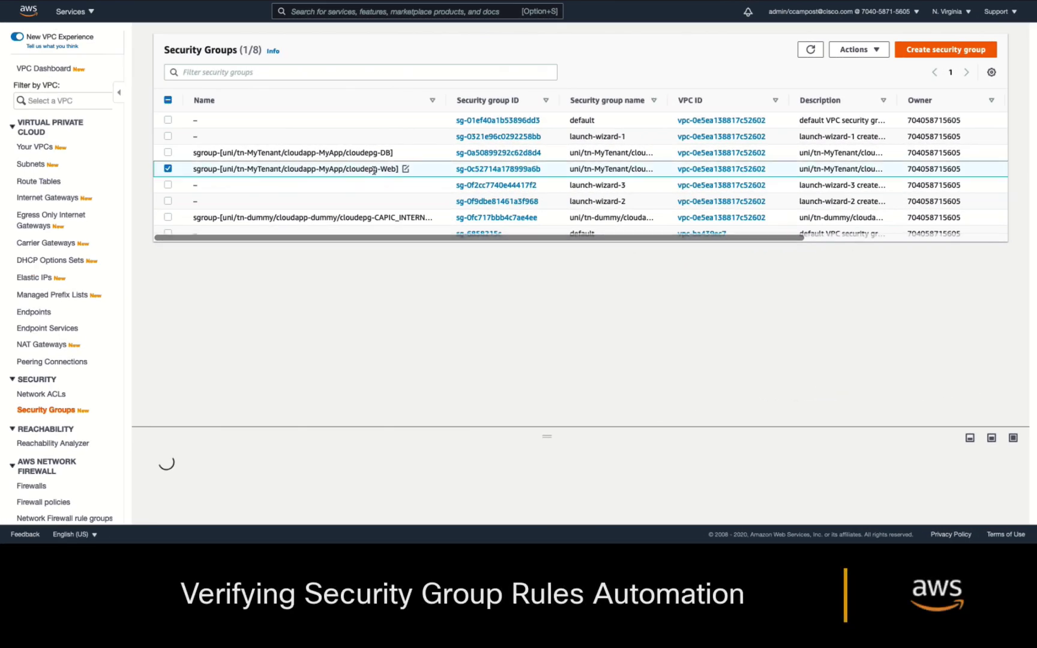
click(473, 170)
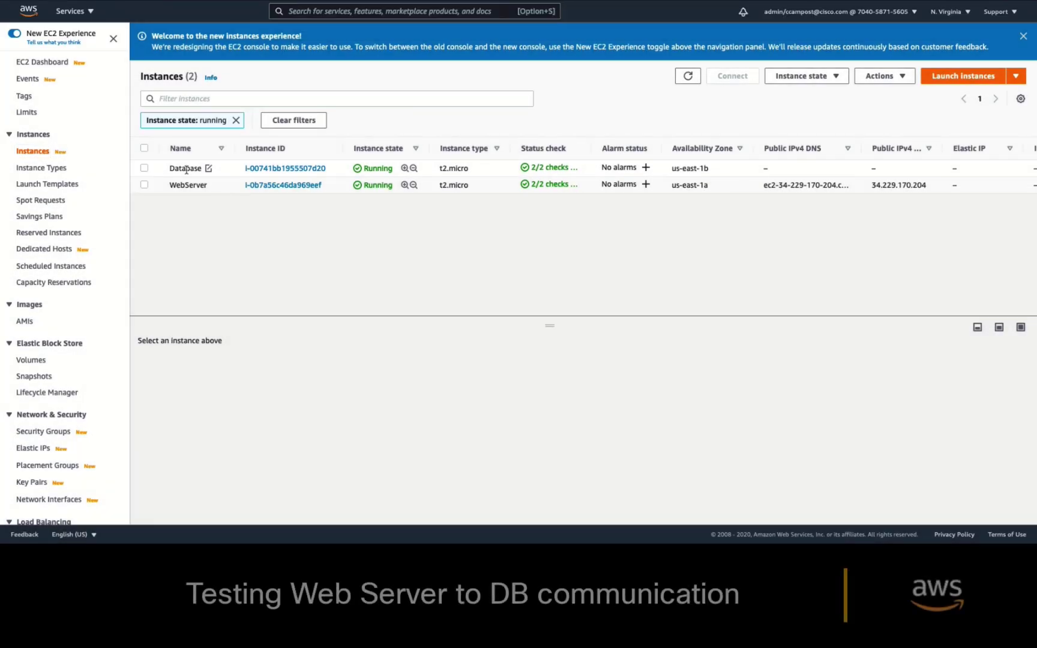
Step: From a WebServer terminal, ping the Database at 192.168.200.186 and stop it after no replies
click(187, 170)
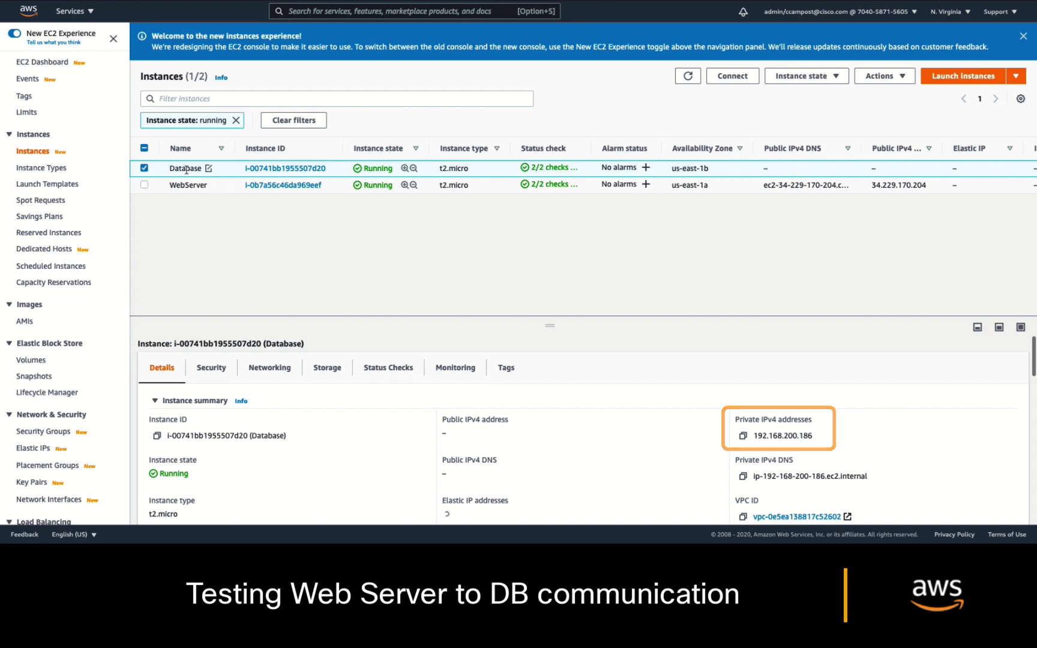
click(182, 187)
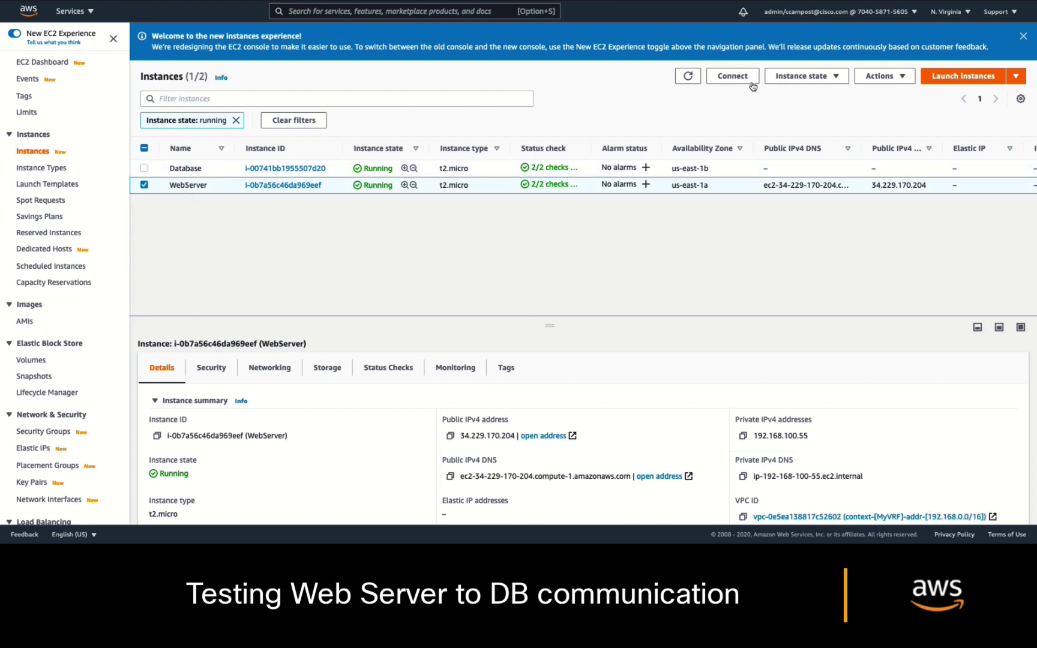
click(733, 75)
click(449, 353)
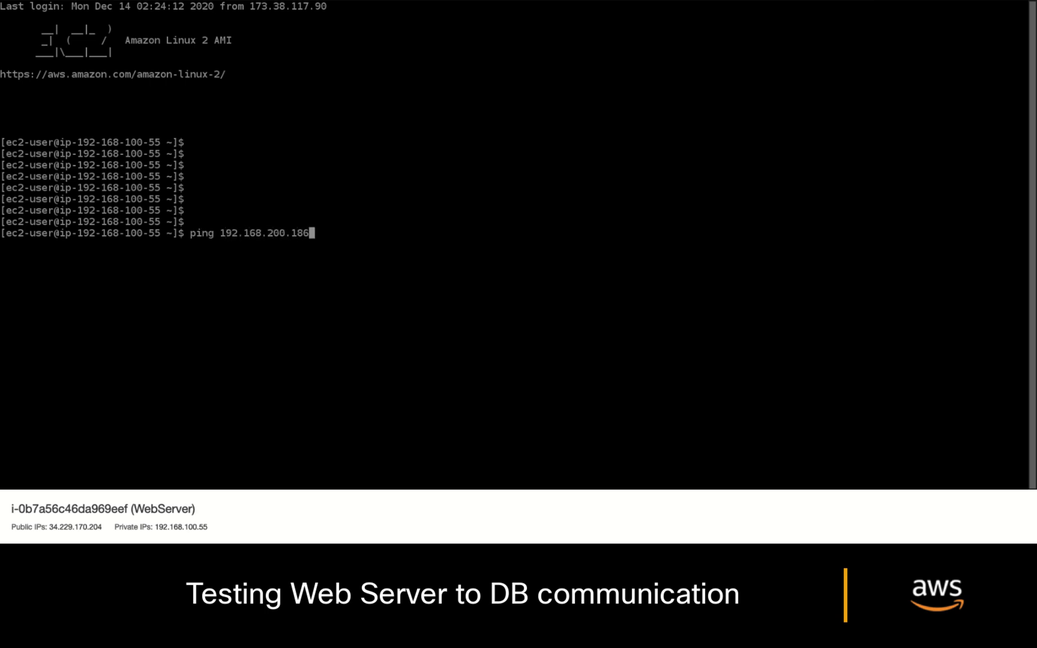
key(Return)
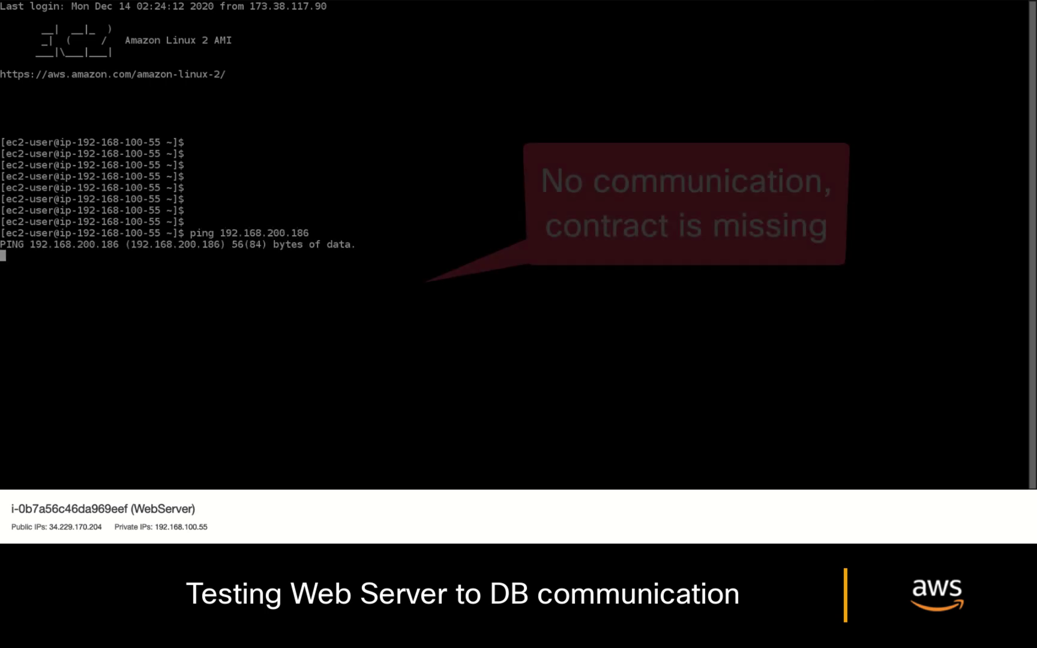
key(Return)
key(Return)
key(Return)
key(Return)
key(Return)
key(Return)
key(Return)
key(ctrl+c)
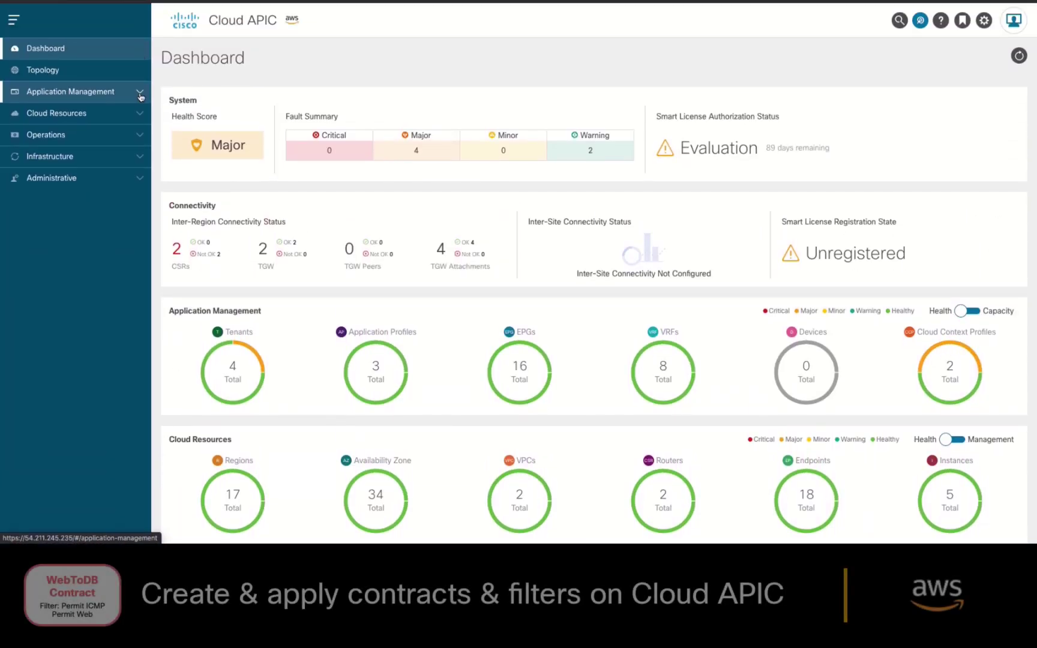
Step: Start a new contract named WebtoDB owned by tenant MyTenant
click(140, 95)
click(81, 178)
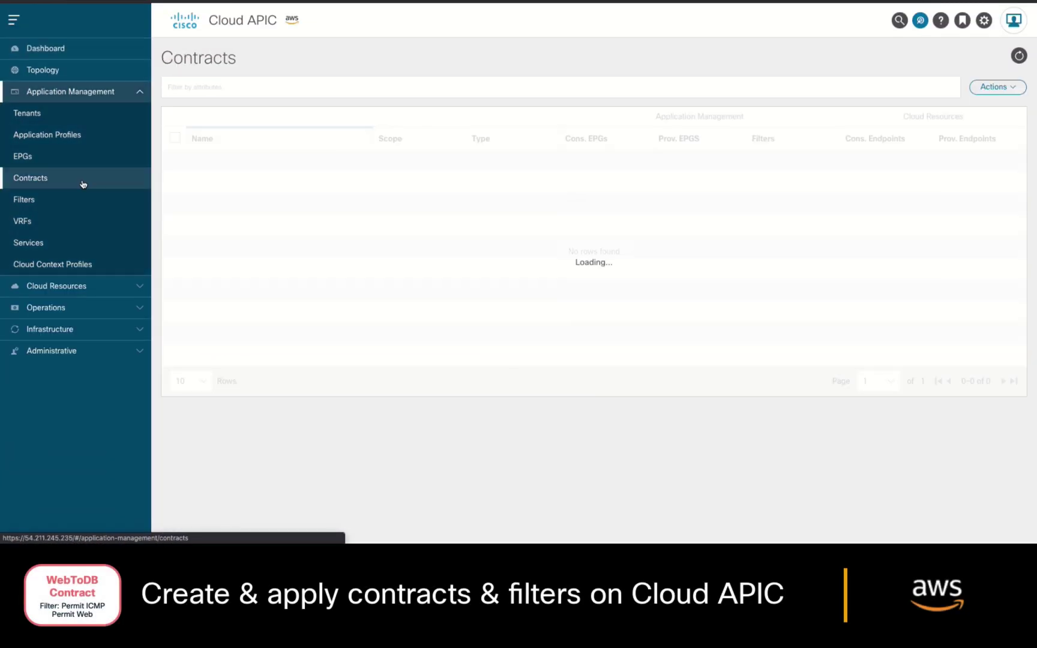
click(1014, 90)
click(977, 110)
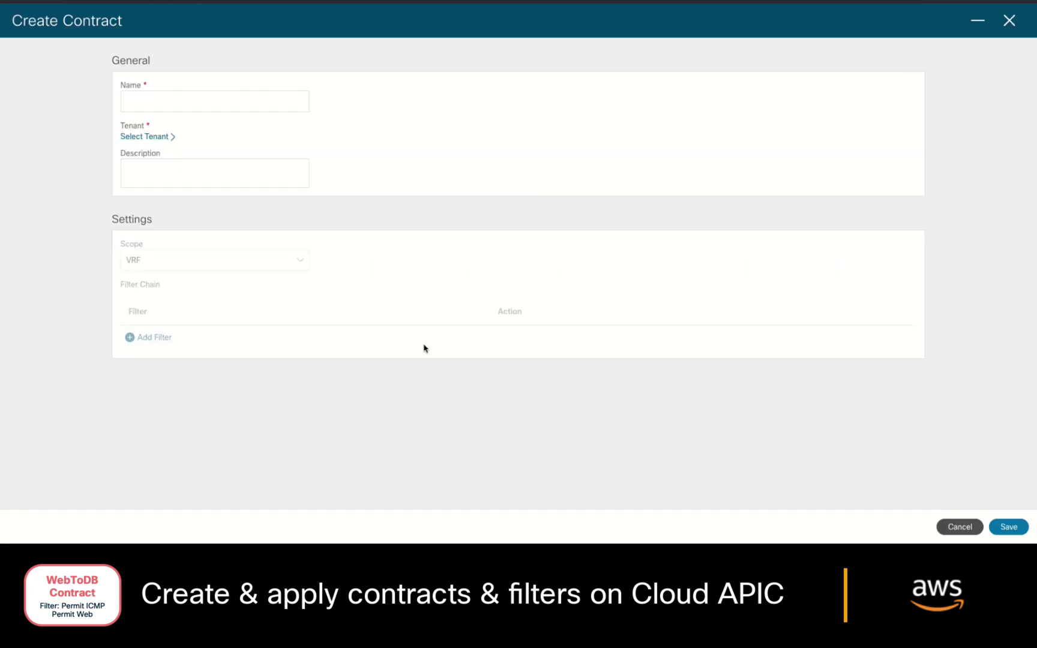
text(WebtoDB)
click(144, 137)
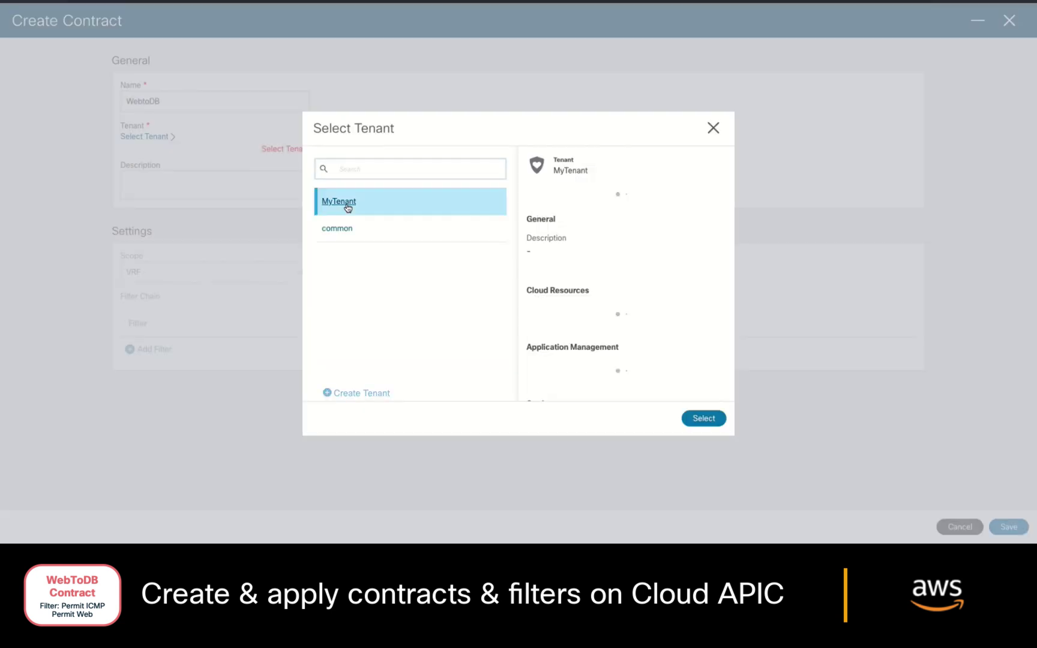
click(704, 419)
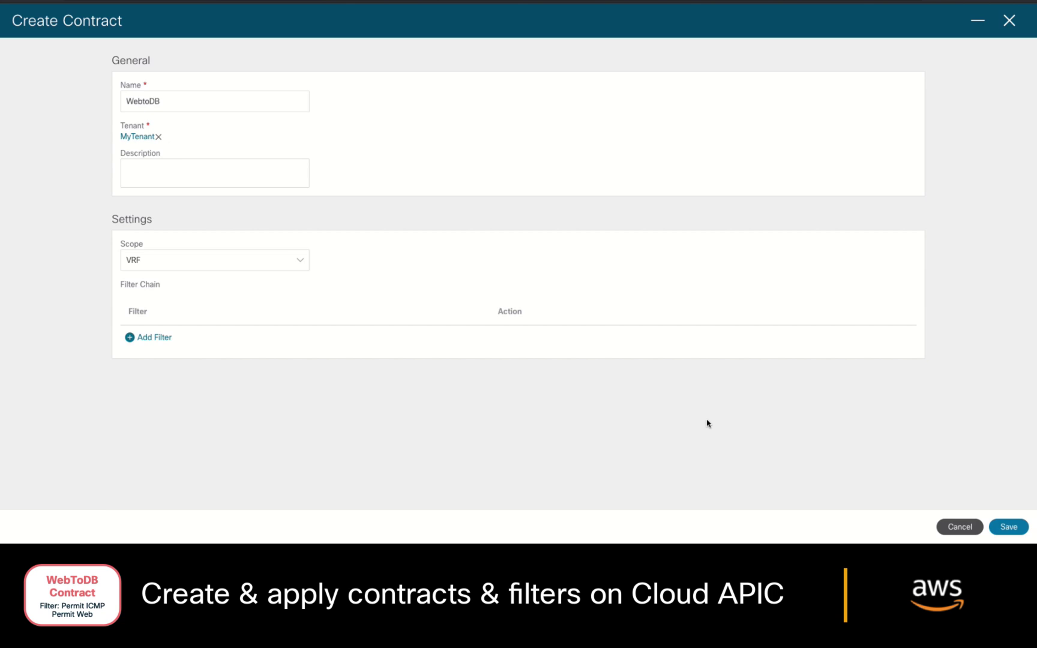
Step: Add the existing icmp filter to the WebtoDB contract
click(148, 337)
click(168, 340)
click(341, 282)
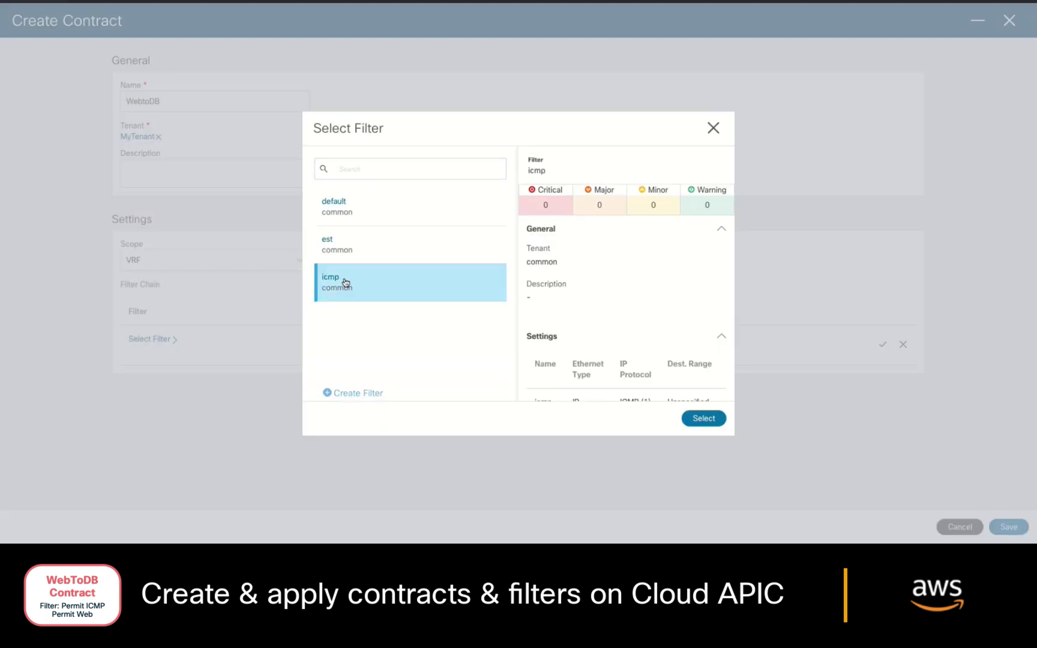
click(704, 417)
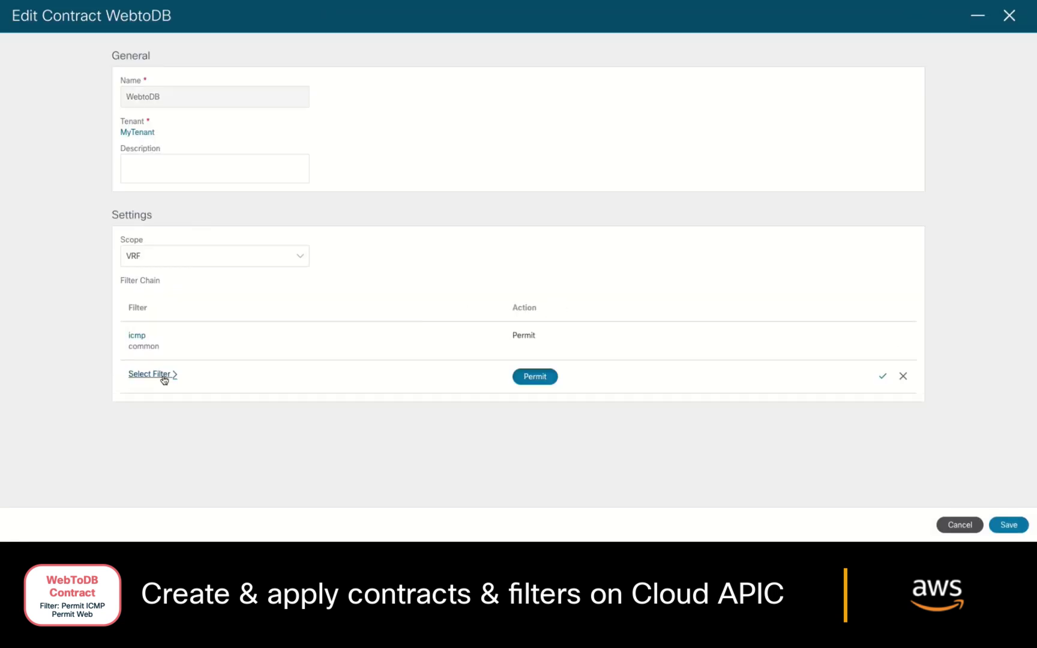
Step: Create a filter named HTTP with an IP, TCP entry for destination port 80
click(163, 378)
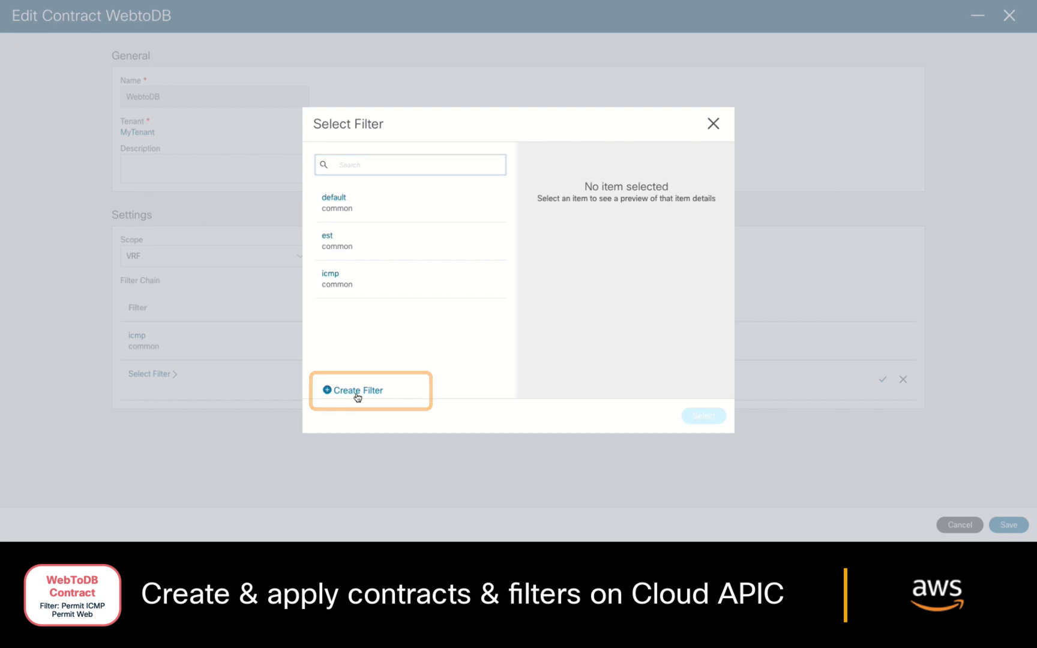
click(358, 391)
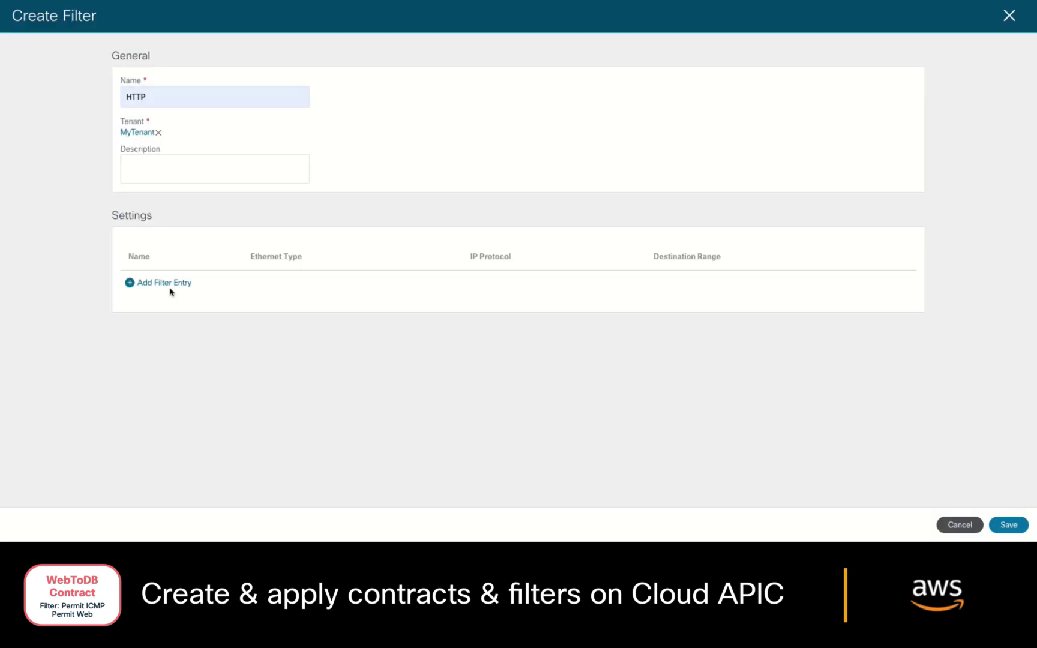
click(169, 288)
text(HTTP)
click(486, 257)
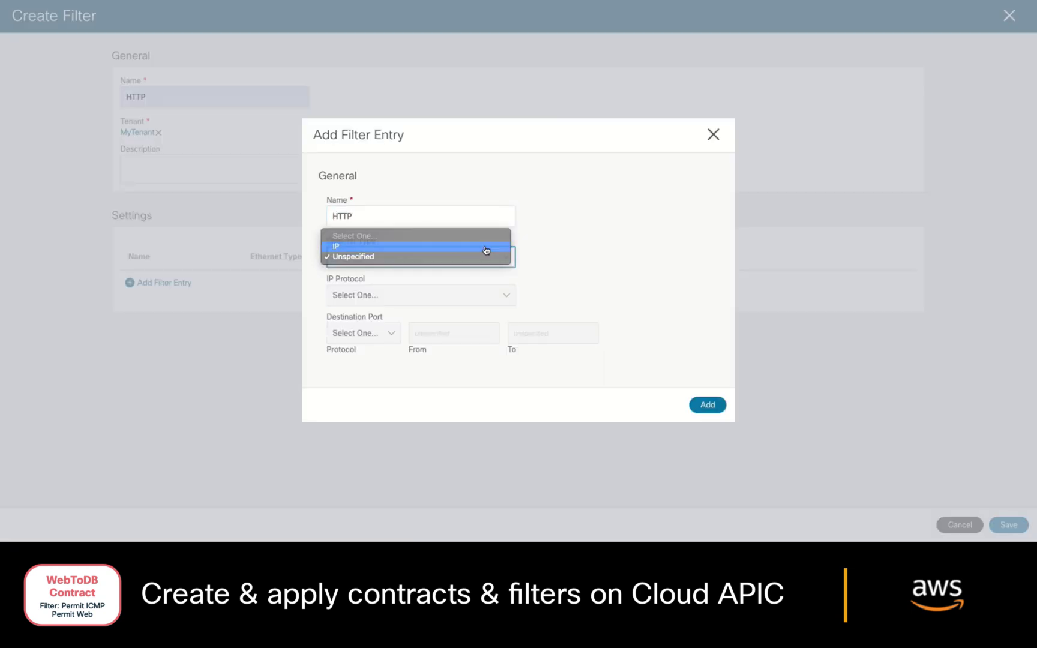
click(486, 243)
click(470, 295)
click(472, 321)
click(363, 333)
click(355, 351)
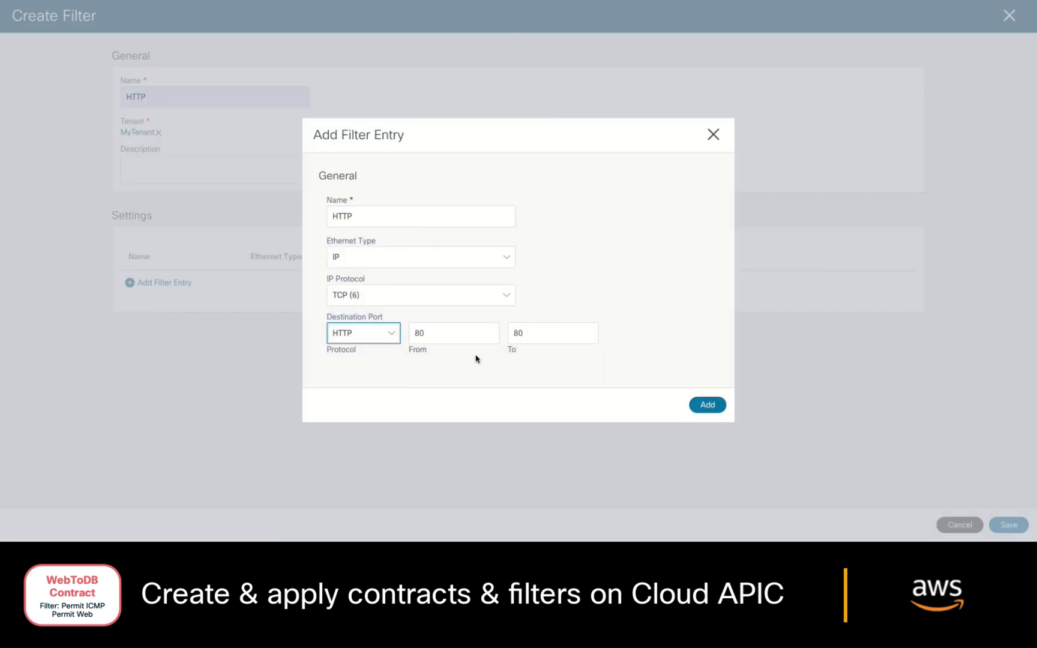
click(707, 404)
Step: Save the HTTP filter and the WebtoDB contract, returning to the contracts list
click(1009, 525)
click(1009, 524)
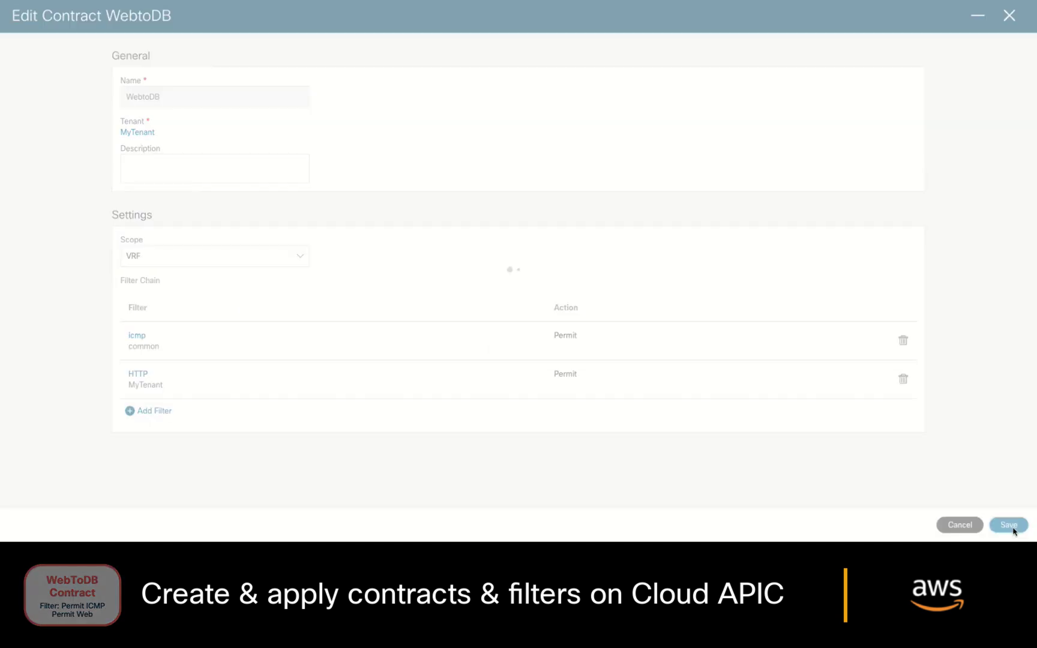
click(1009, 21)
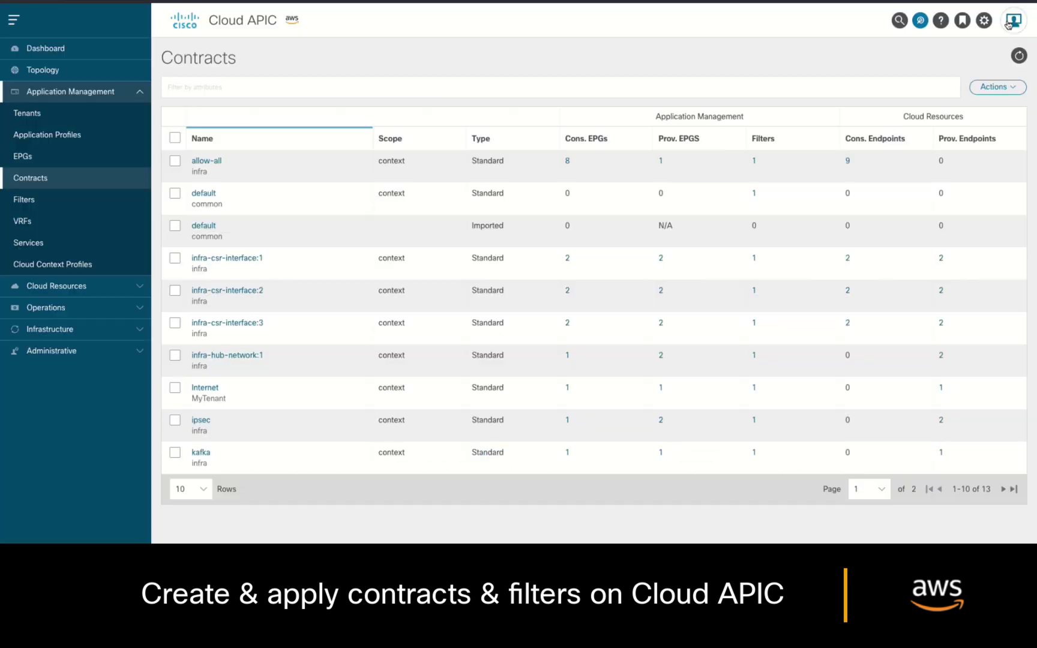
Step: Apply contract WebtoDB with the Web EPG consuming and the DB EPG providing
click(1013, 20)
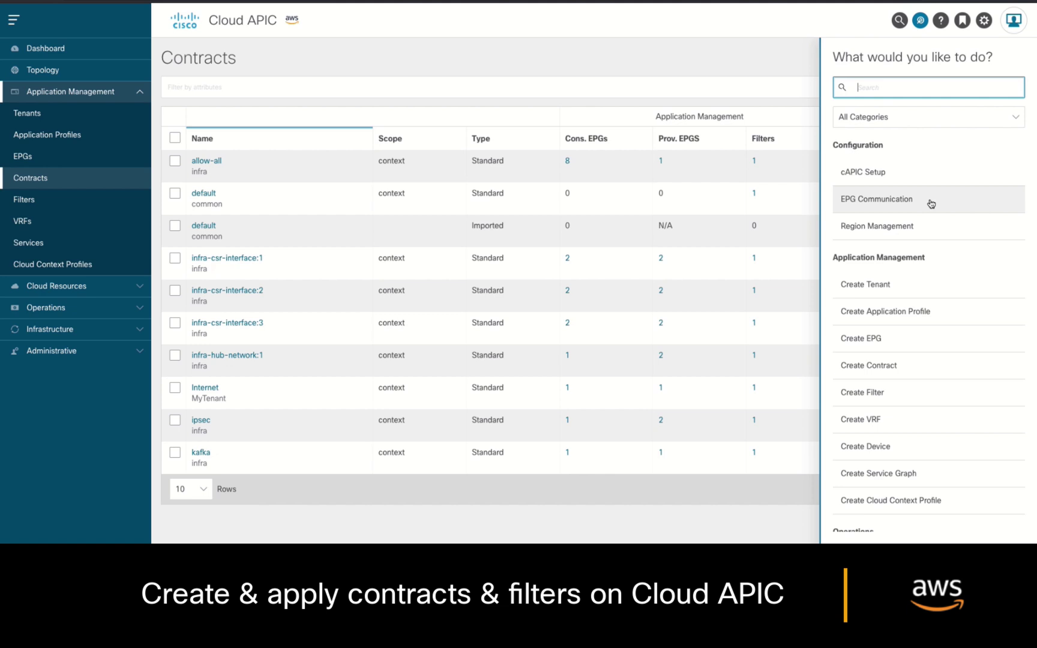
click(931, 204)
click(362, 175)
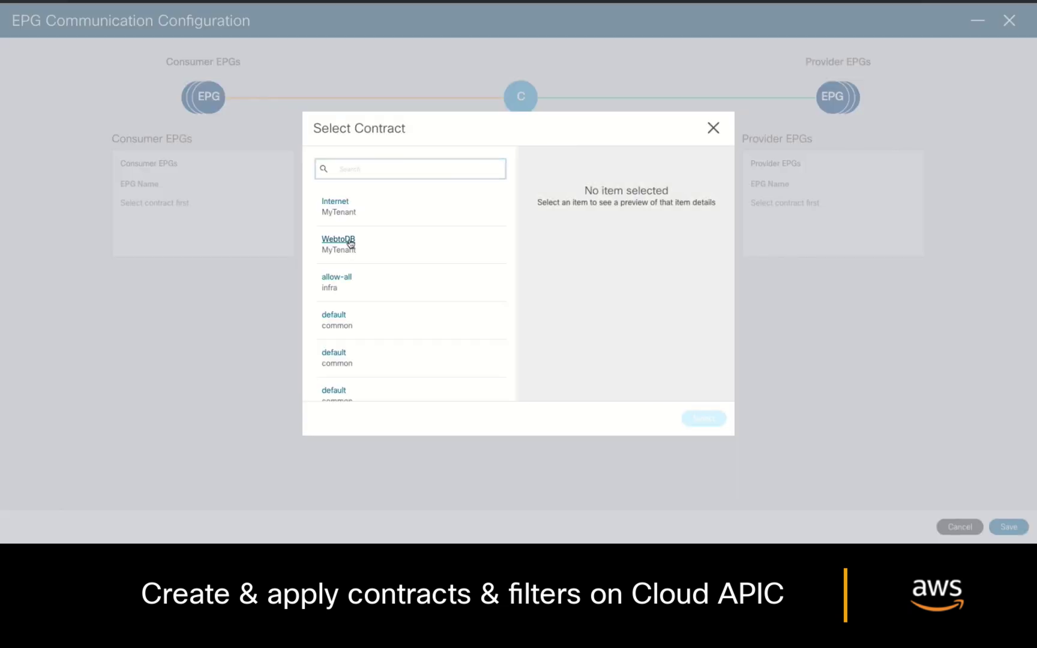
click(347, 238)
click(713, 421)
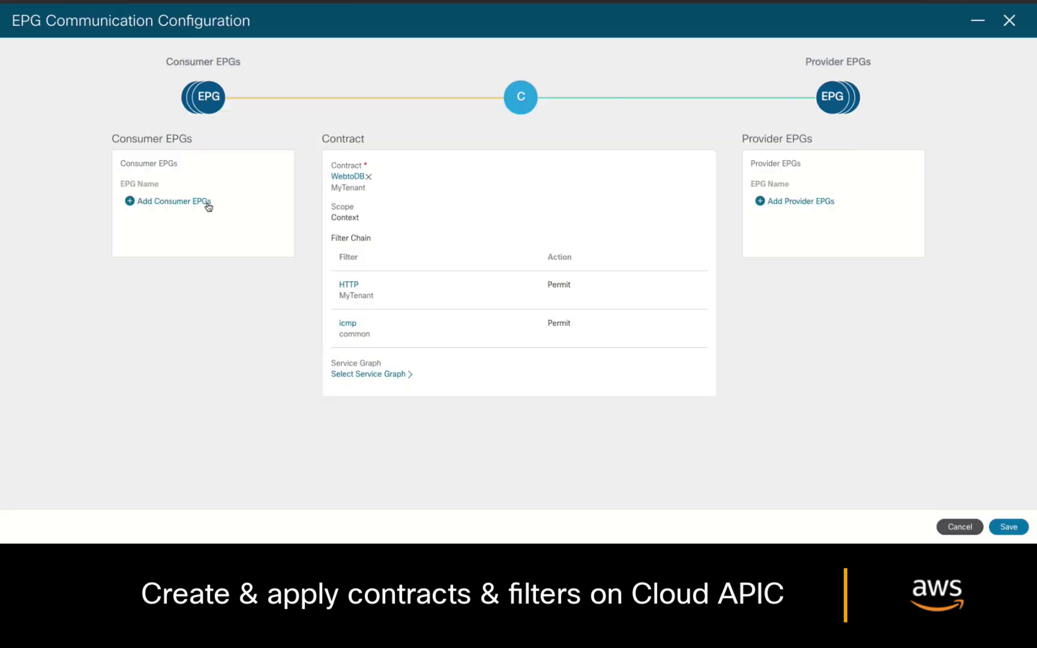
click(206, 202)
click(327, 291)
click(704, 419)
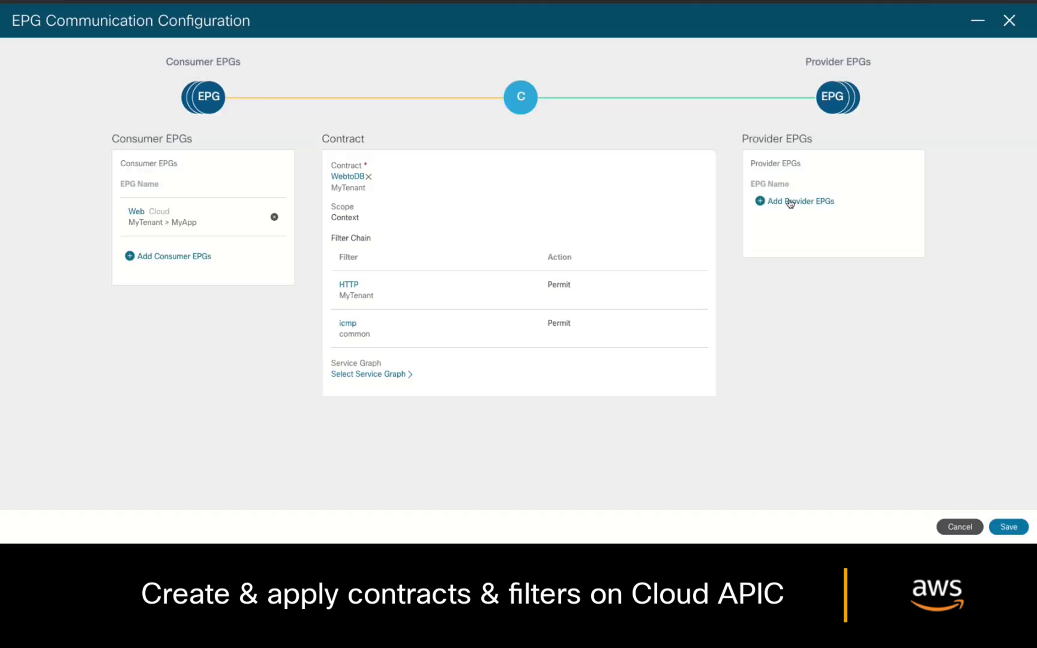
click(791, 202)
click(327, 215)
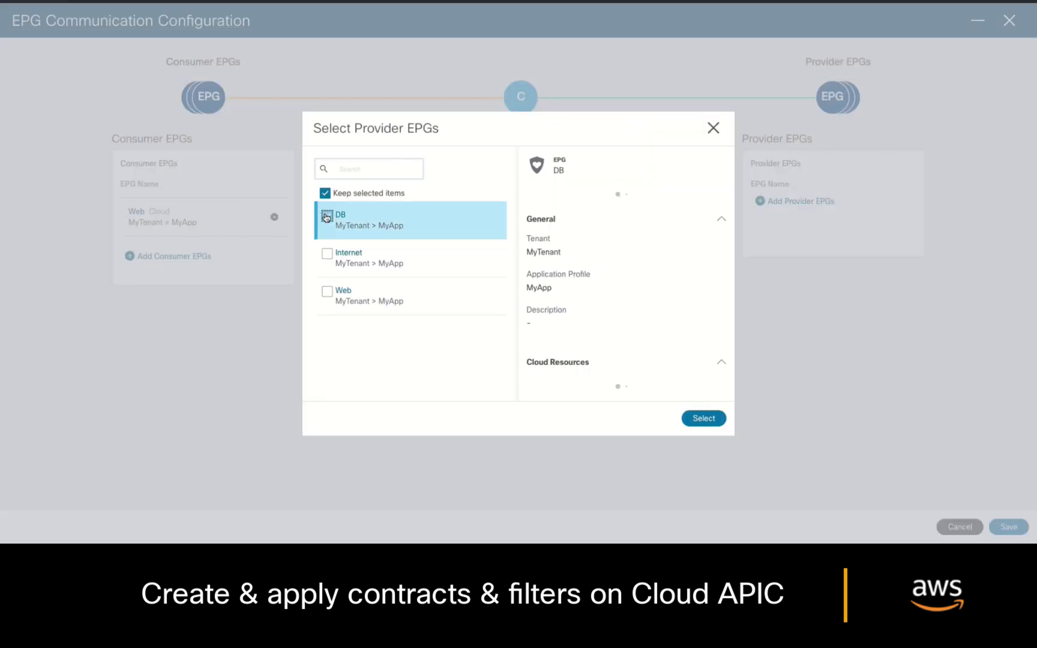
click(705, 419)
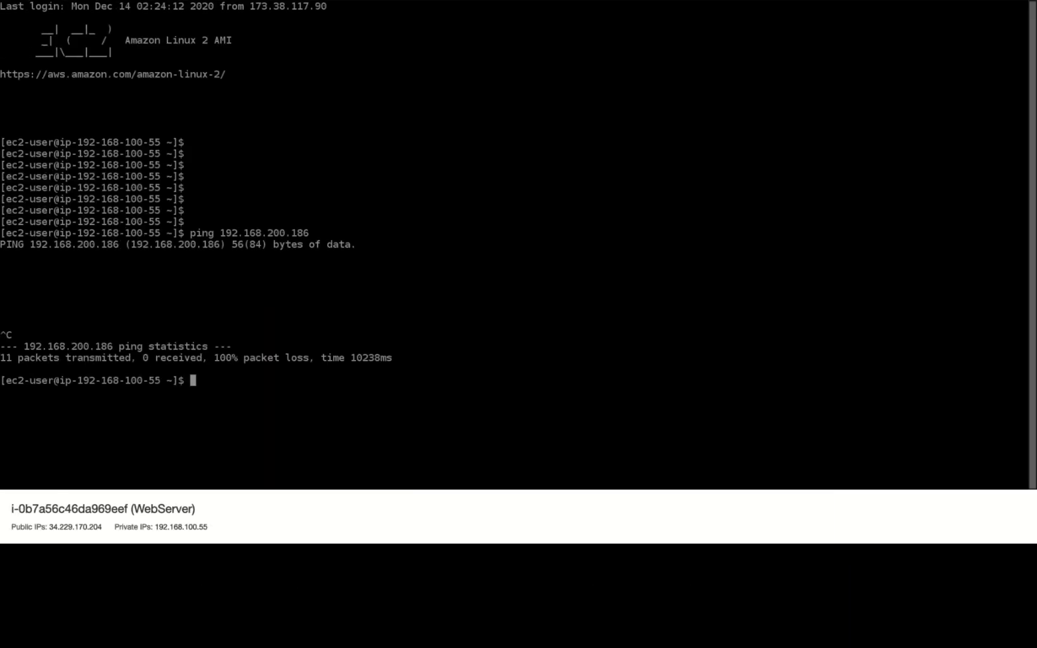
Step: Rerun the ping to 192.168.200.186 and stop it once replies arrive
key(Up)
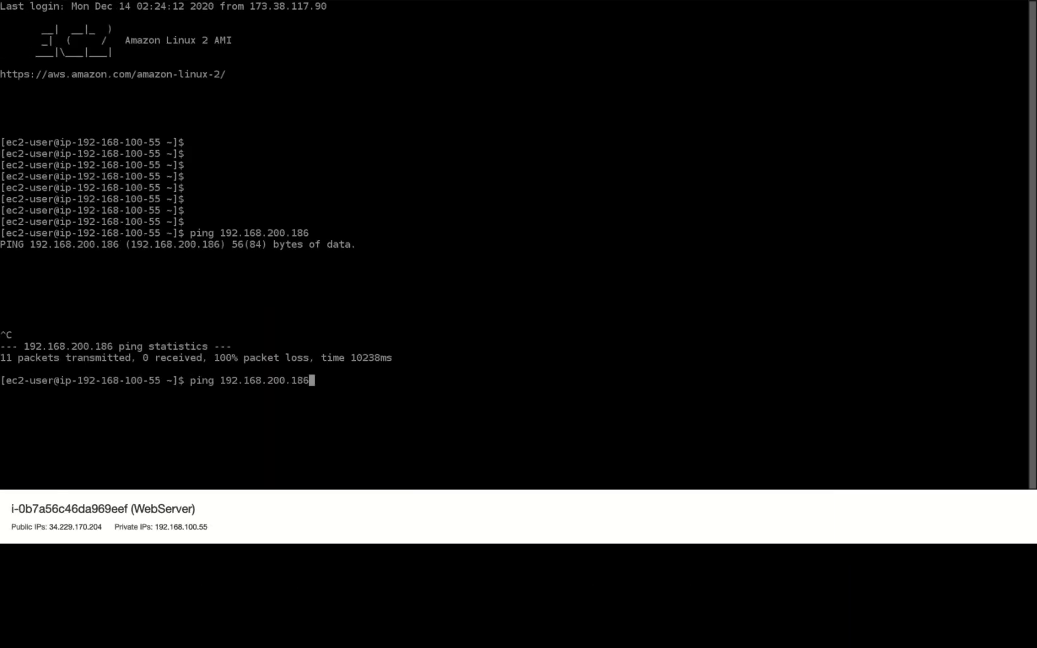
key(Return)
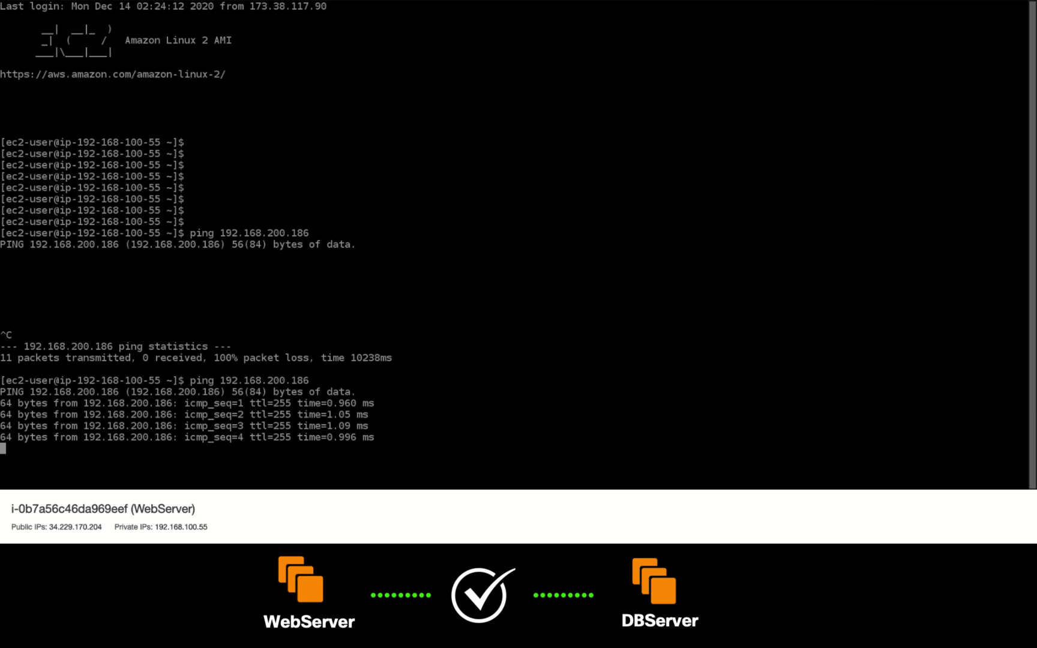
key(ctrl+c)
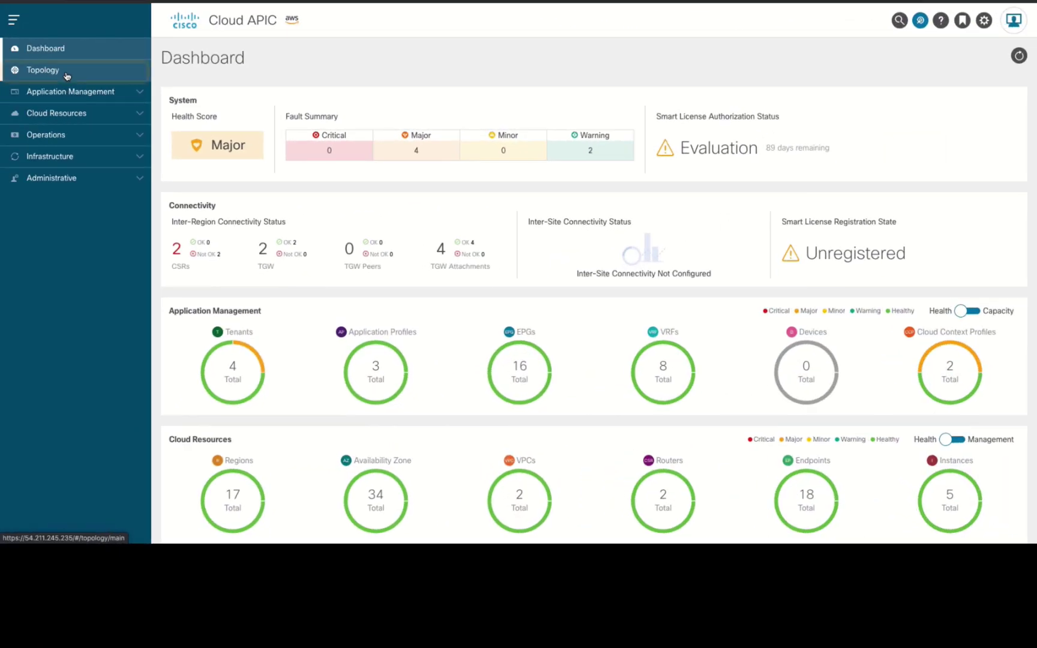
Step: Show the topology with Tenant and VRF nodes, then open the Web EPG's details window
click(64, 71)
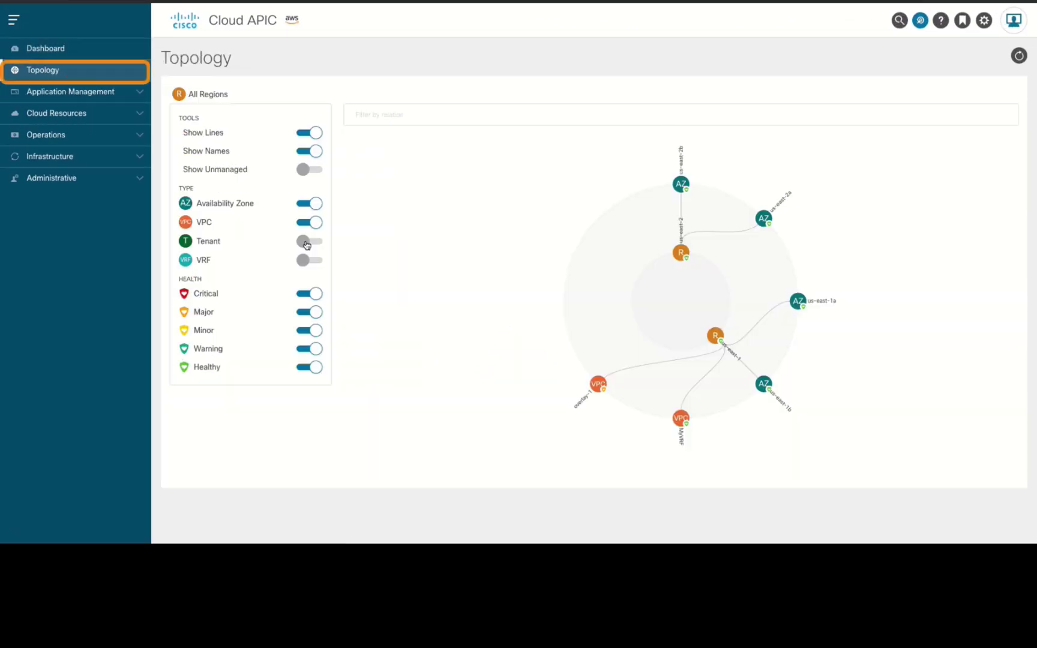
click(307, 242)
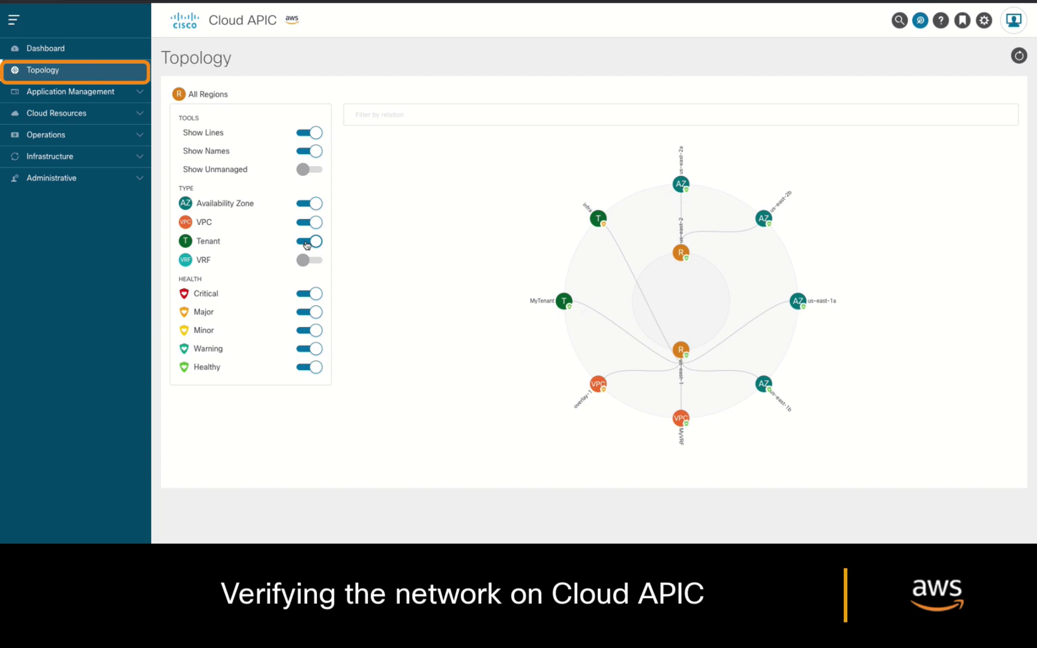
click(309, 260)
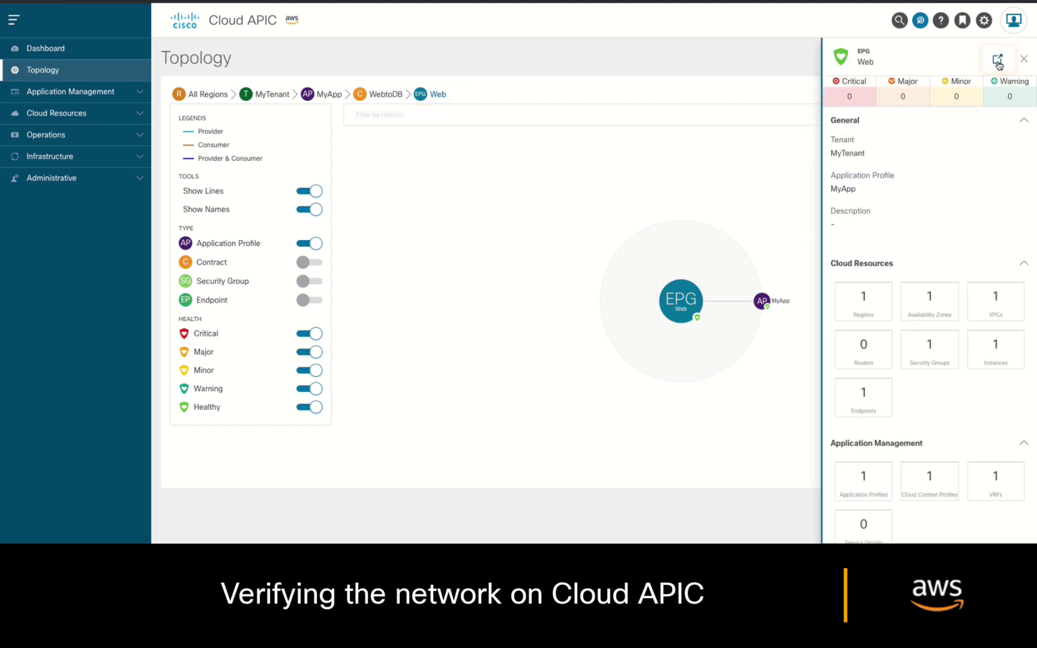
click(997, 65)
Step: List the Web EPG's cloud endpoints, showing the healthy 192.168.100.55 instance
click(58, 127)
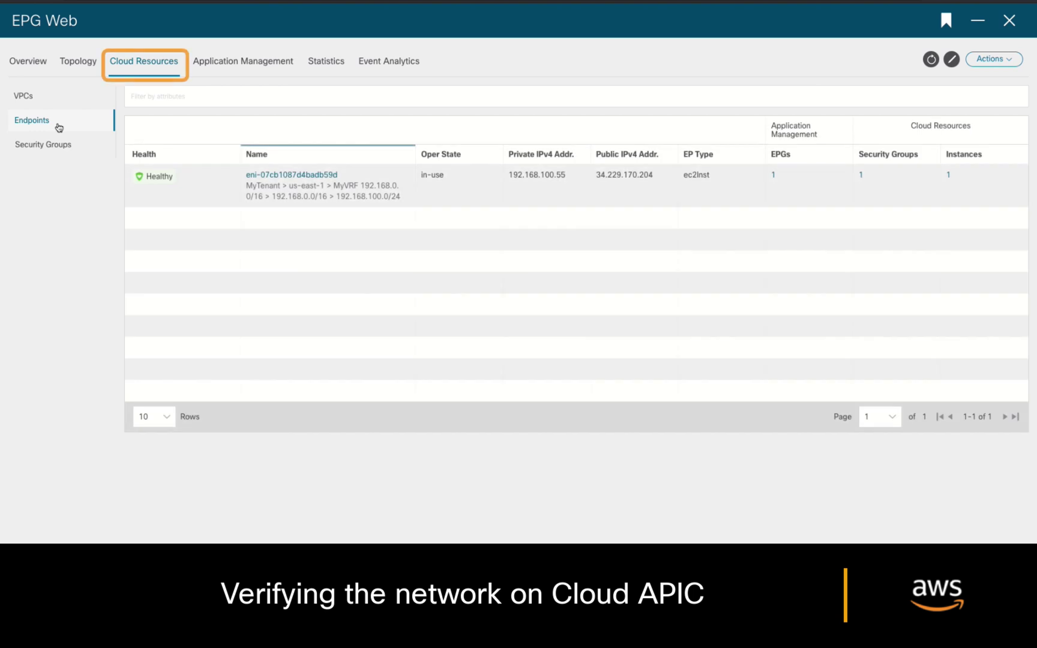